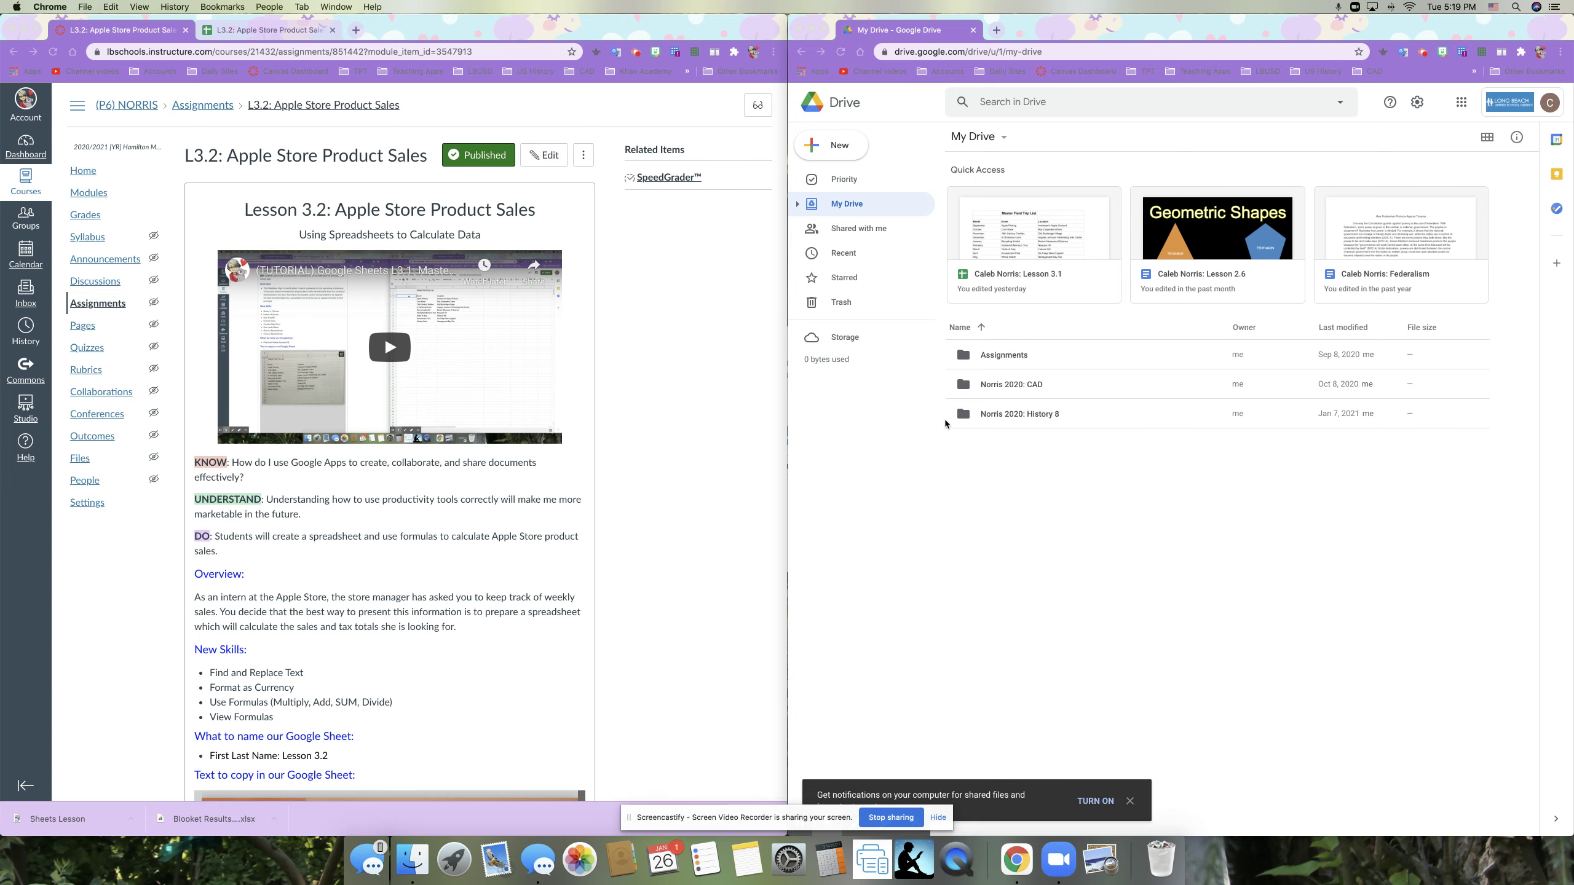
# Step: Dismiss Drive's notification prompt and hide the Screencastify screen-sharing banner
pyautogui.click(1169, 792)
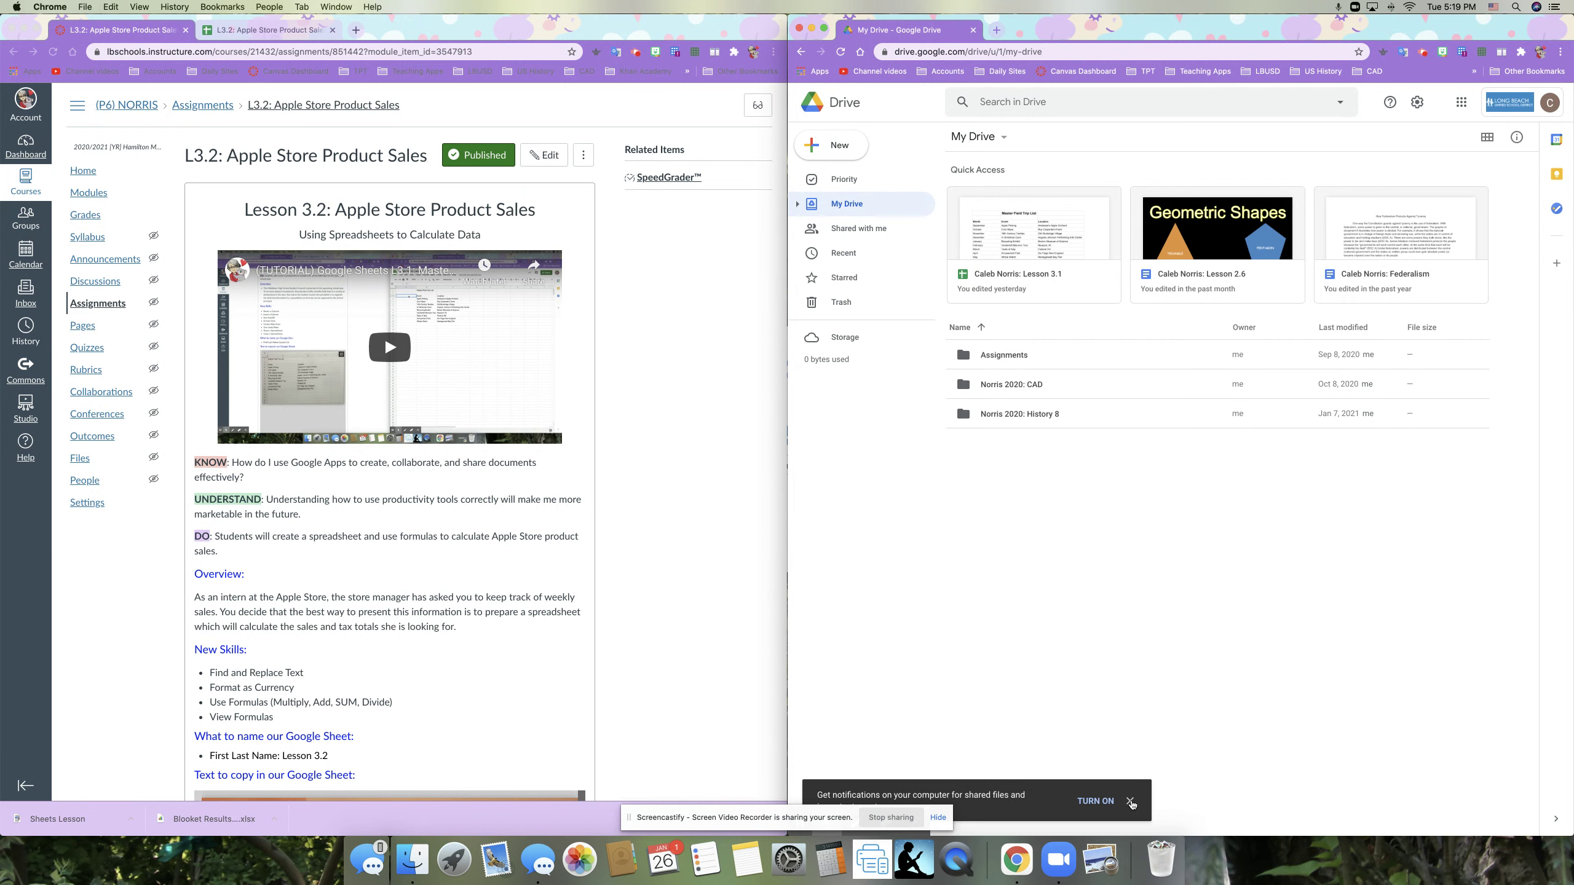
pyautogui.click(1130, 801)
pyautogui.click(937, 817)
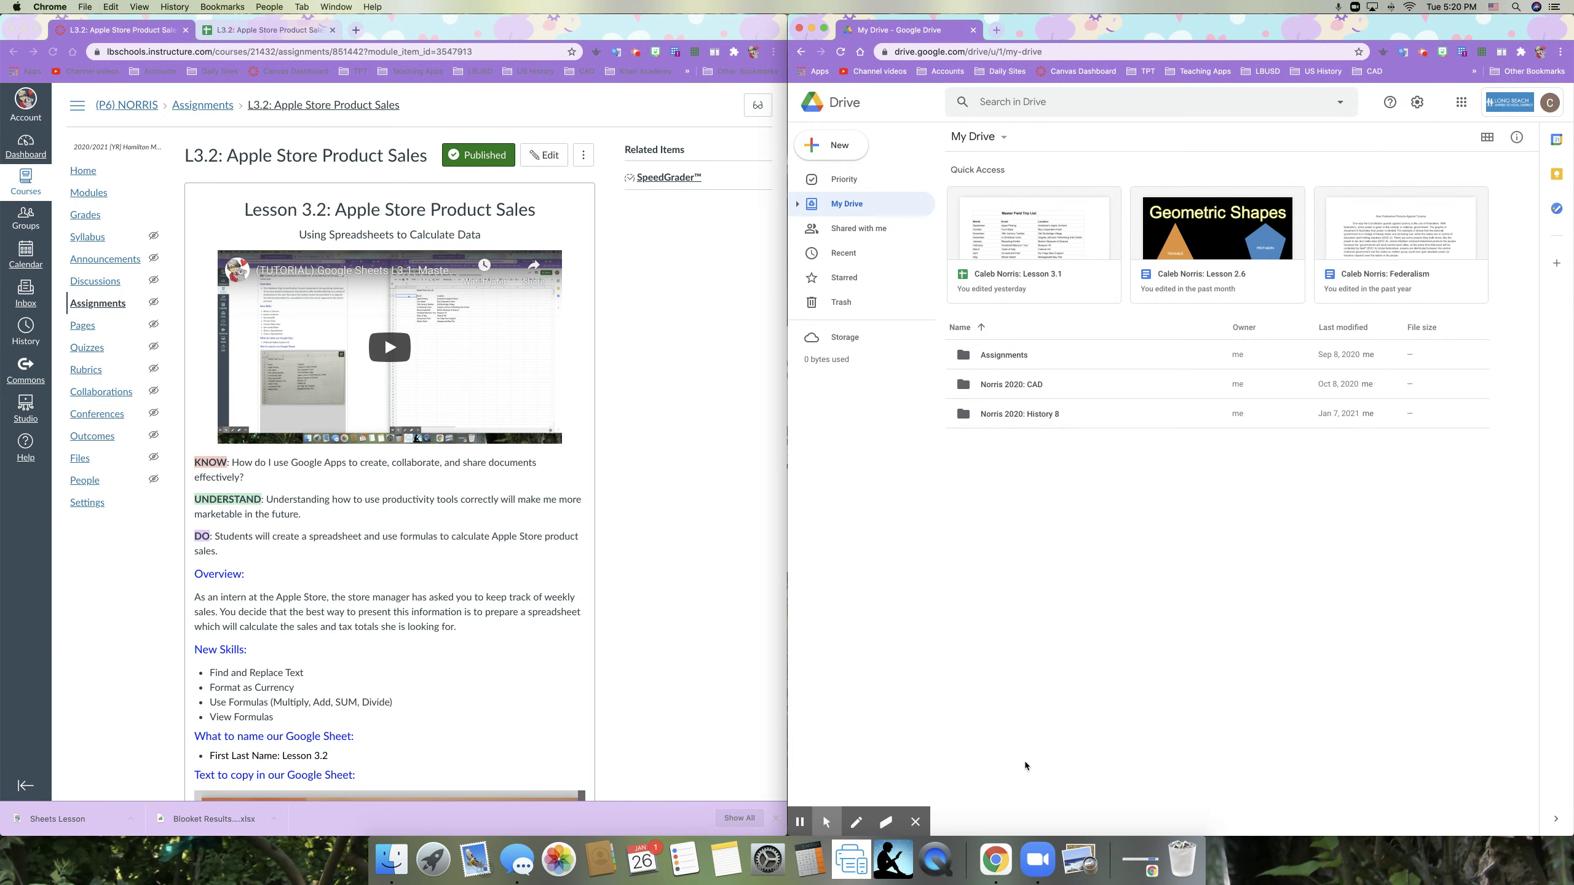
pyautogui.scroll(-10, 686, 494)
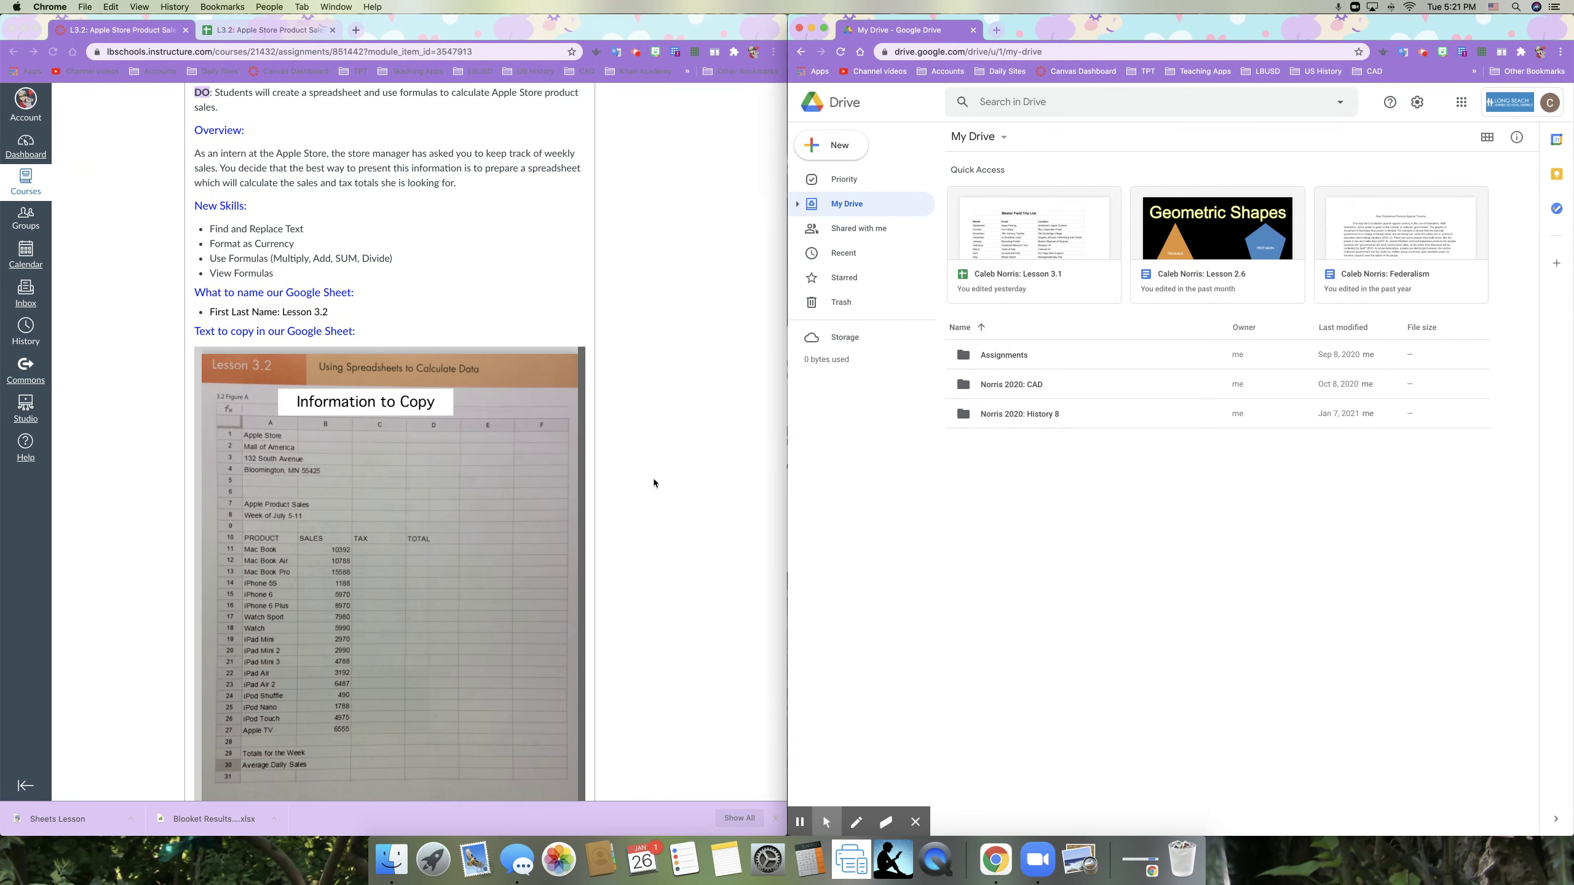
pyautogui.scroll(-4, 702, 481)
pyautogui.scroll(-1, 701, 484)
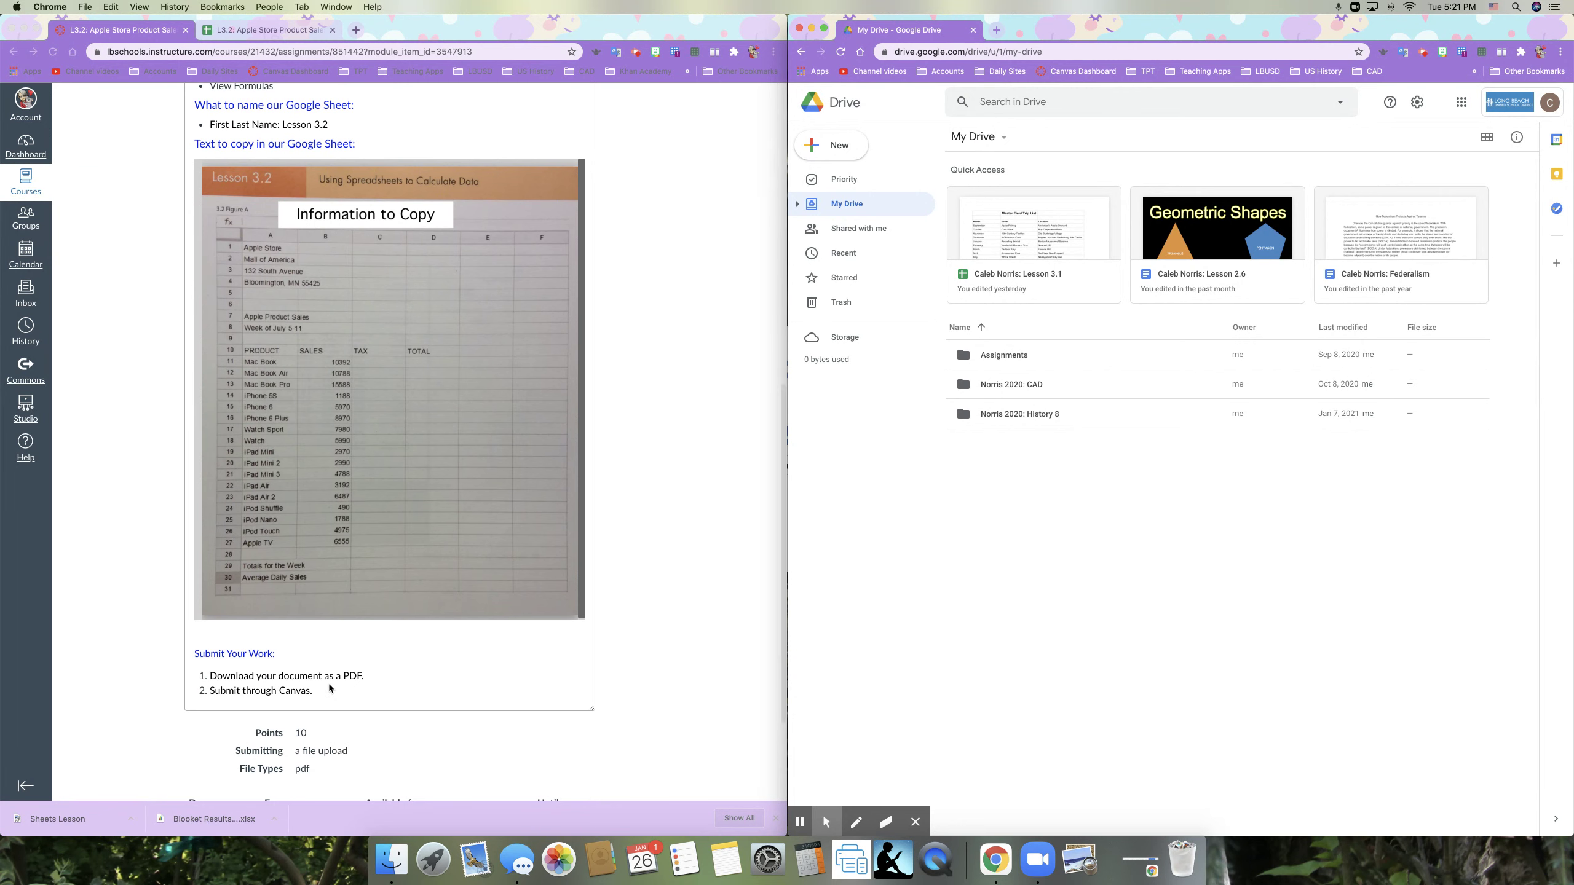
pyautogui.scroll(7, 686, 629)
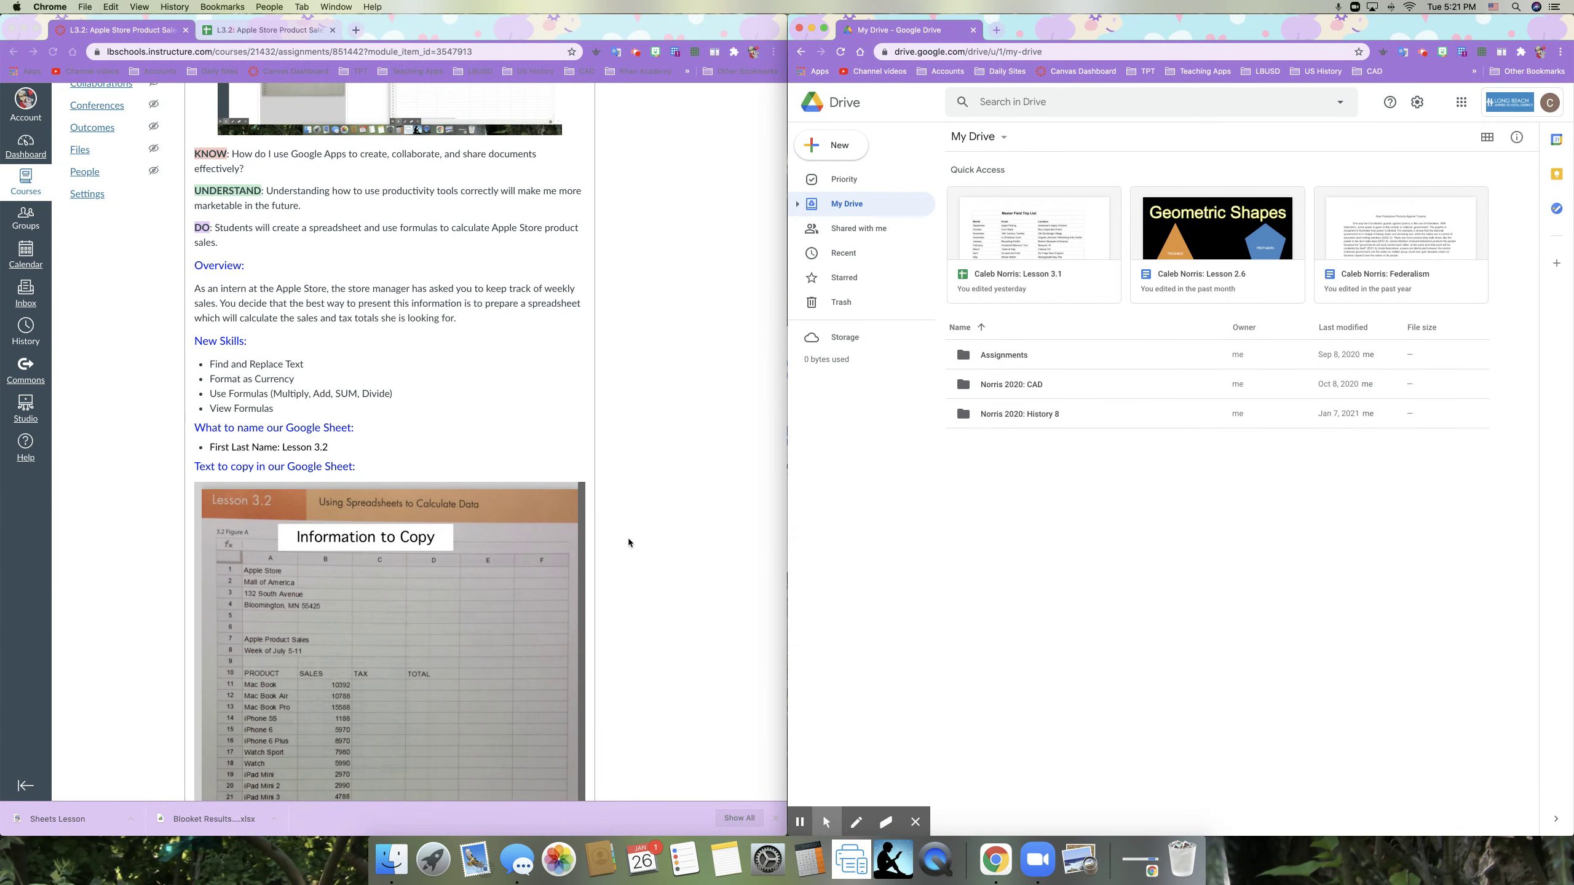
pyautogui.scroll(6, 627, 538)
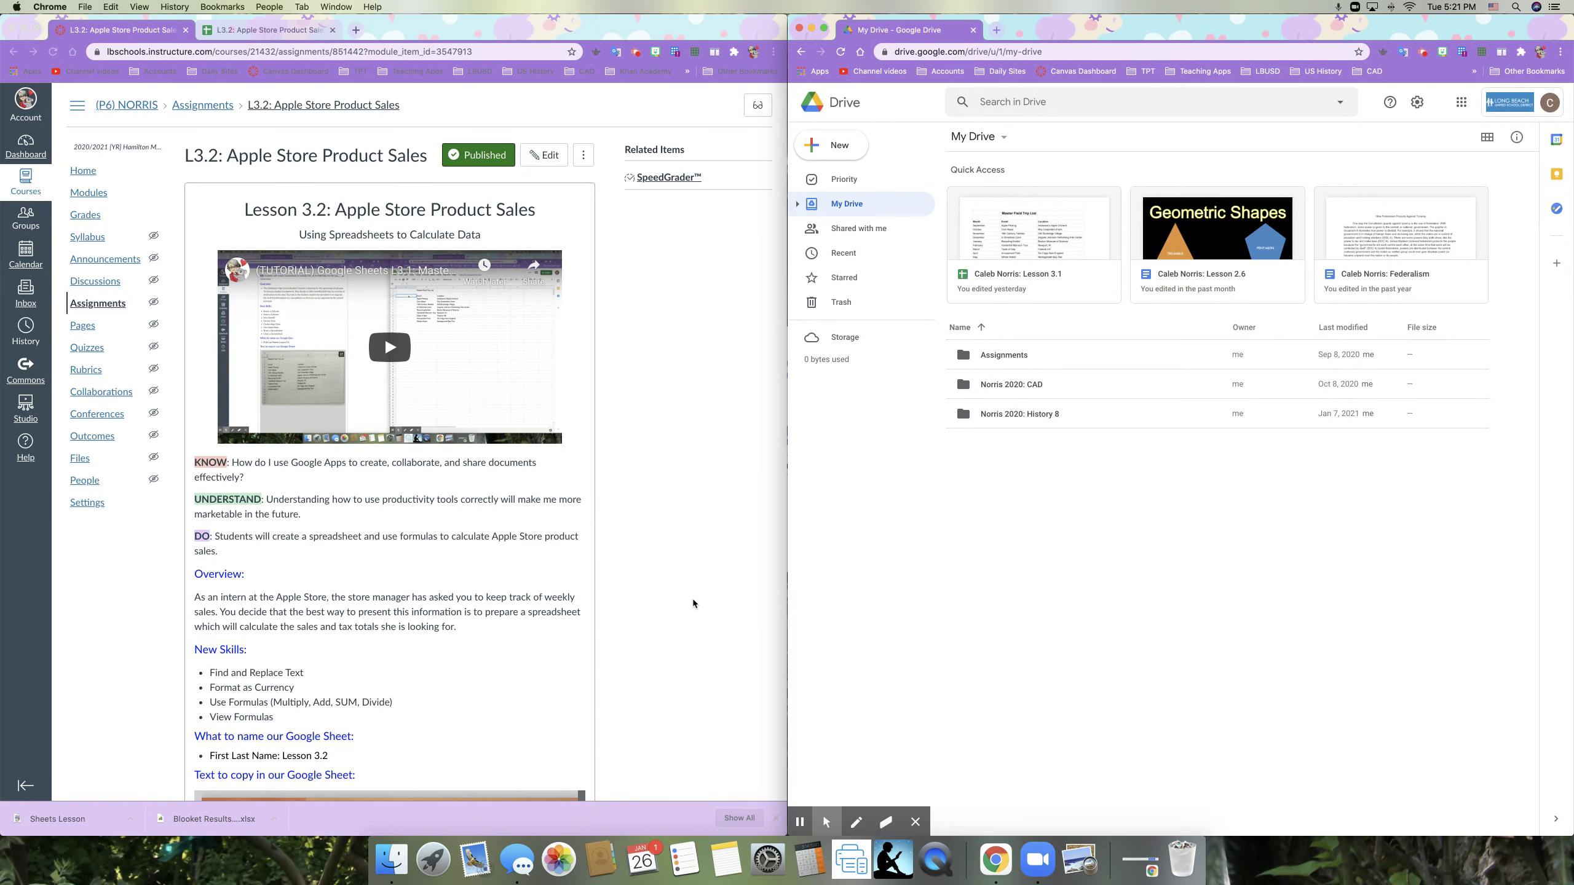
# Step: Create a new blank Google Sheets spreadsheet inside CAD > My Sheets
pyautogui.doubleClick(1011, 381)
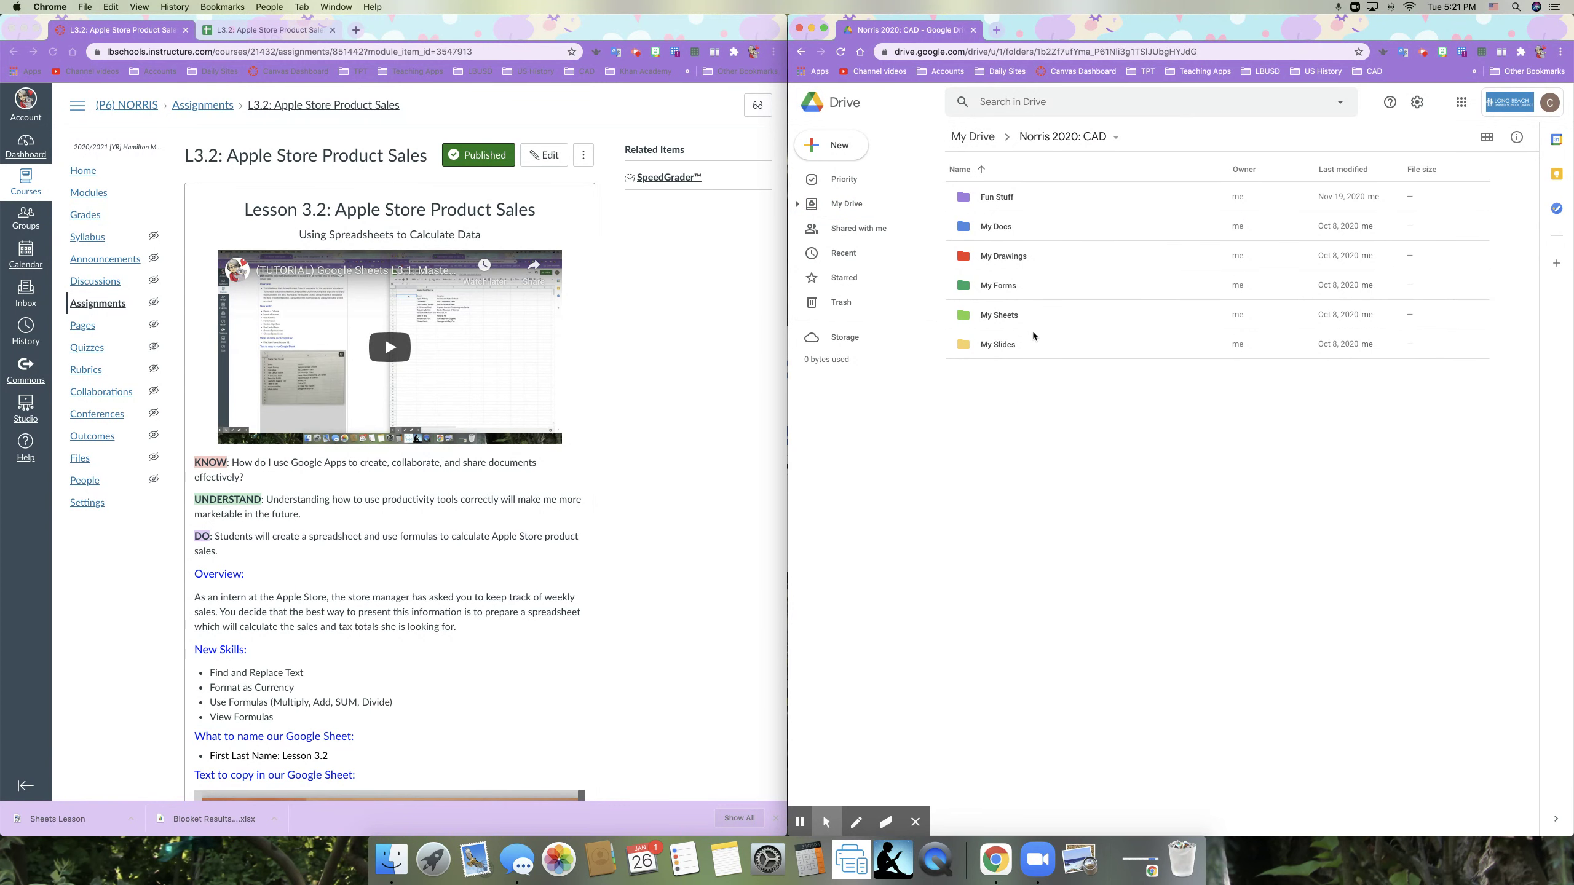
pyautogui.doubleClick(991, 317)
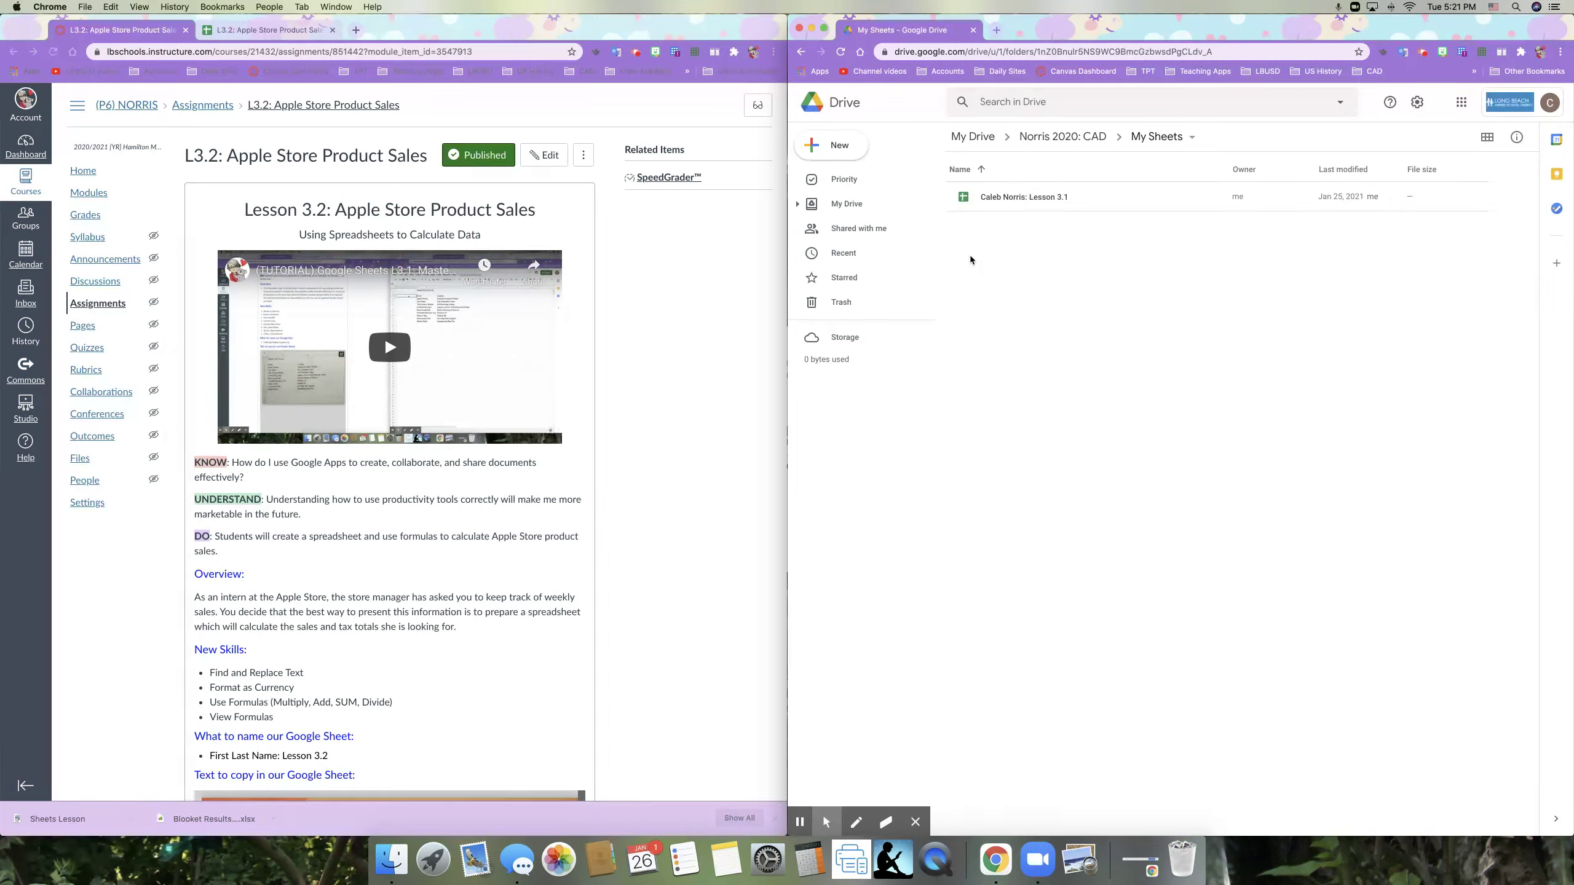
pyautogui.click(832, 145)
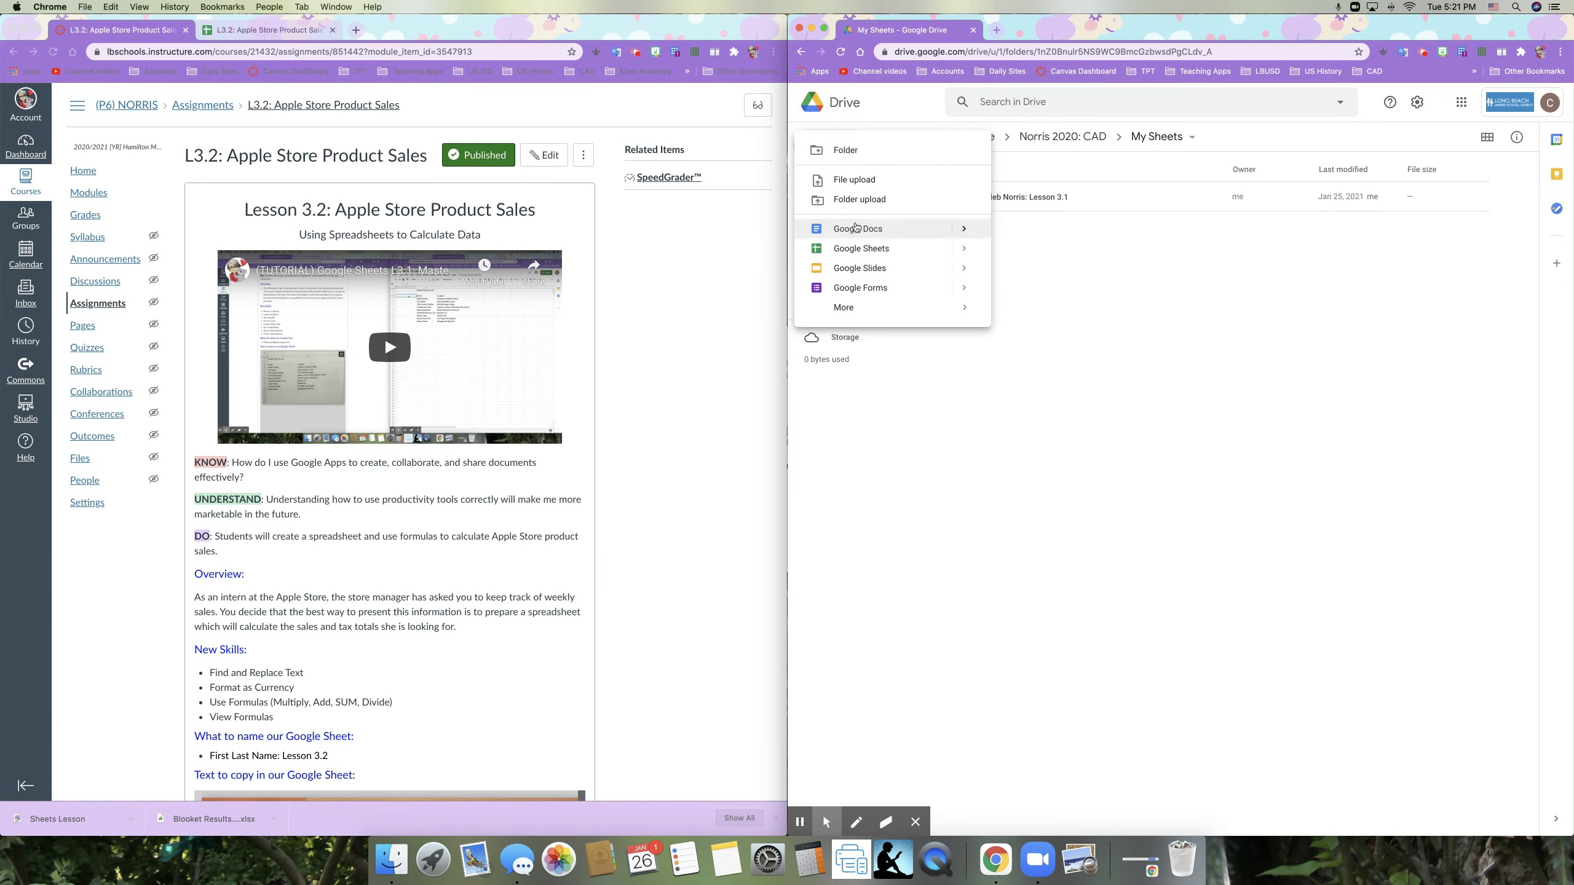
pyautogui.click(857, 246)
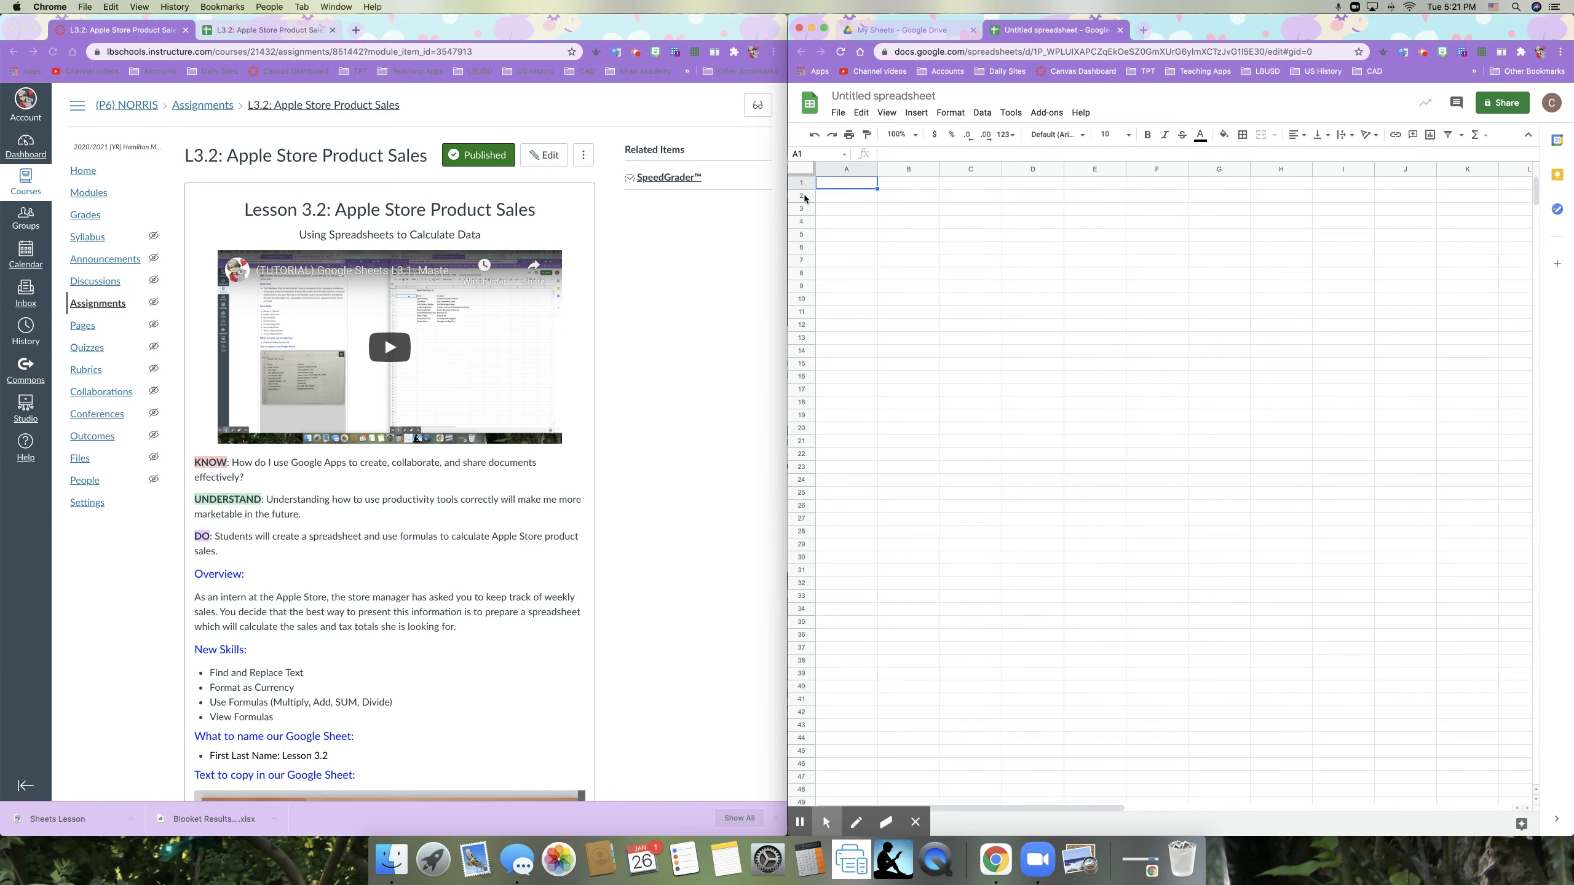
# Step: Title the spreadsheet with the student's name followed by ': Lesson 3.2'
pyautogui.click(867, 95)
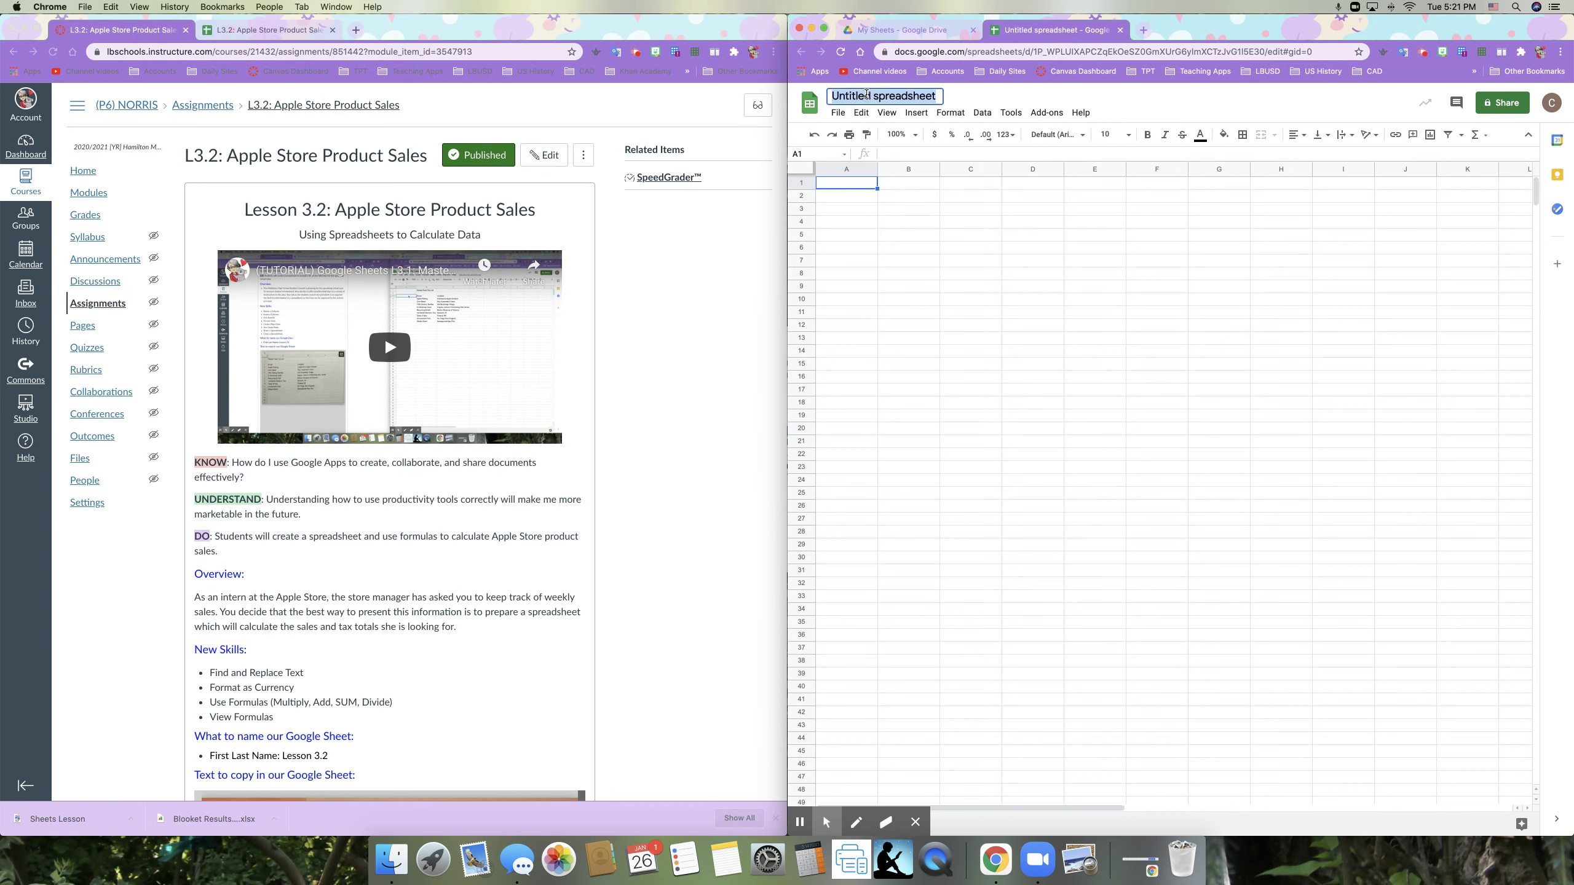
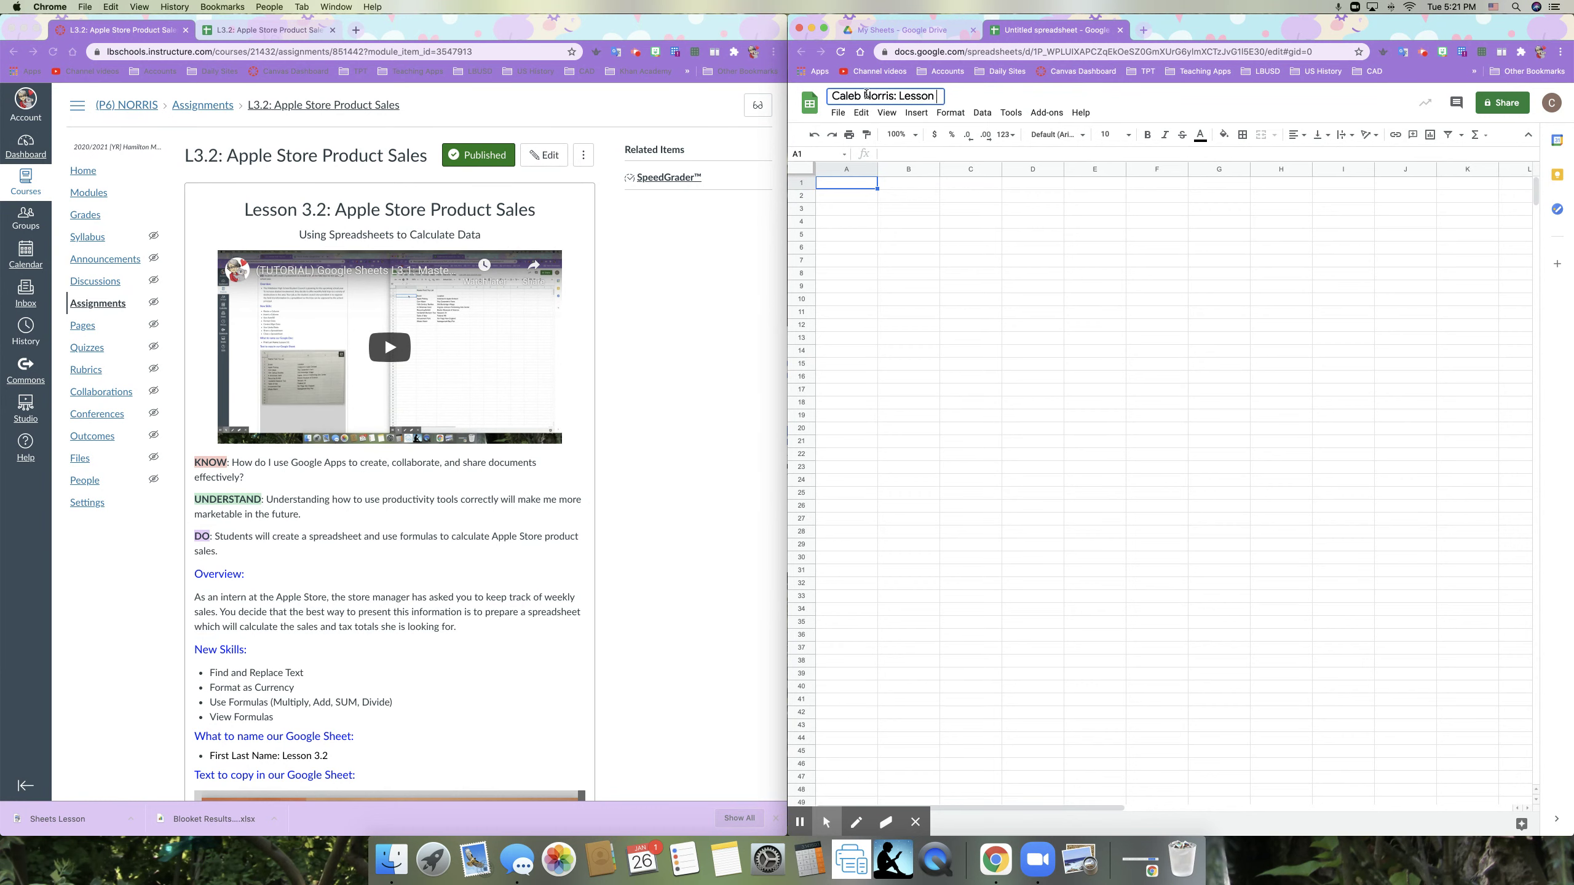
pyautogui.write('3.2')
pyautogui.press('Return')
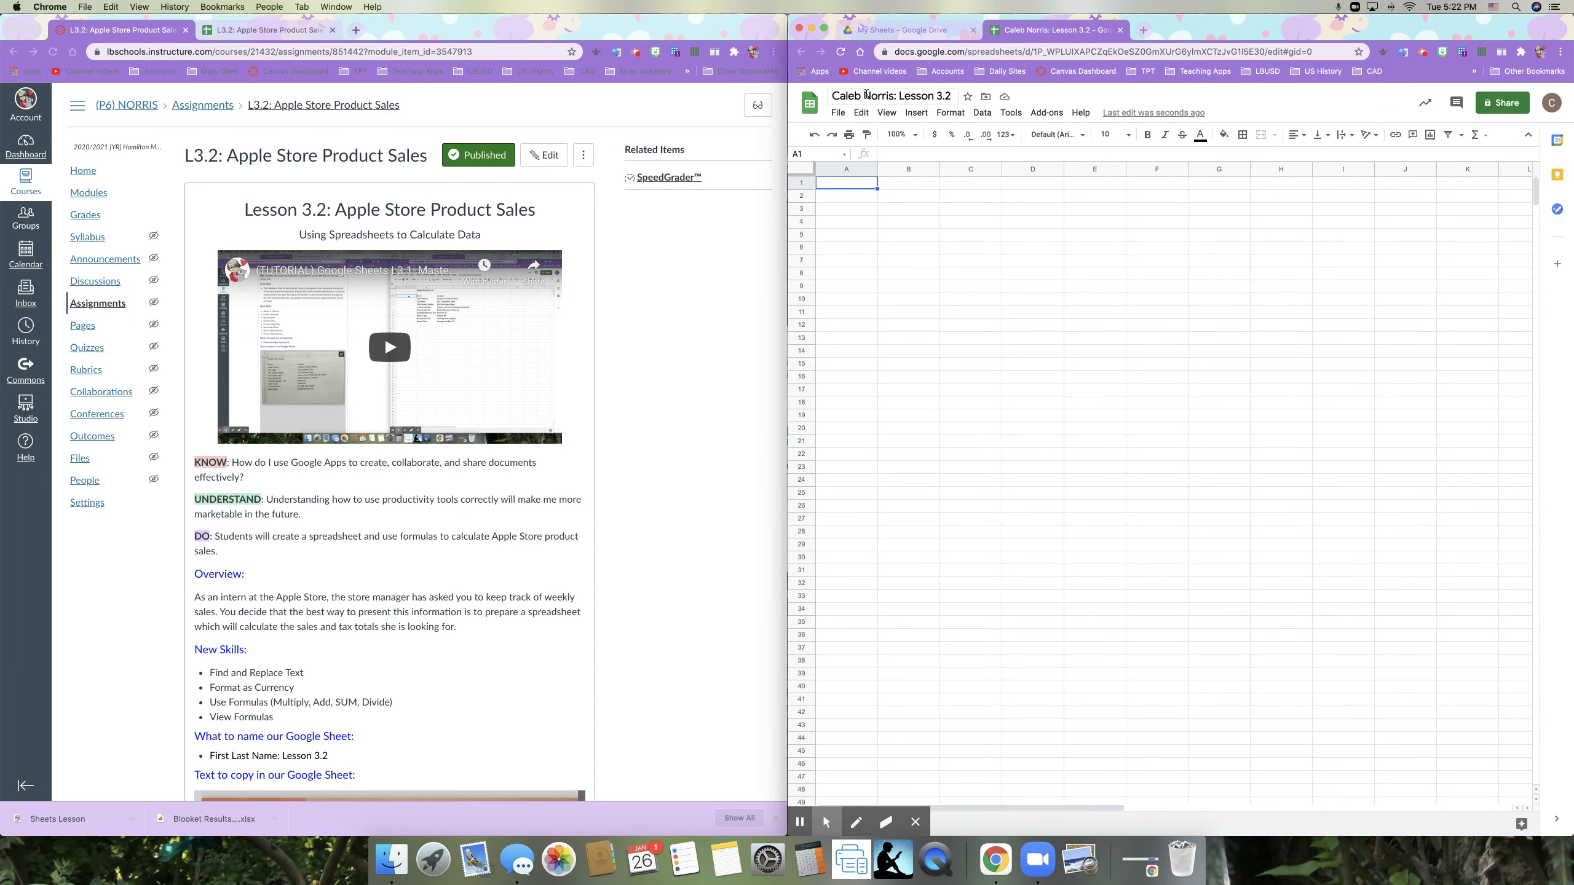
# Step: Enter the Mac Book sales figure 10392 from the assignment image into cell B11
pyautogui.scroll(-7, 656, 633)
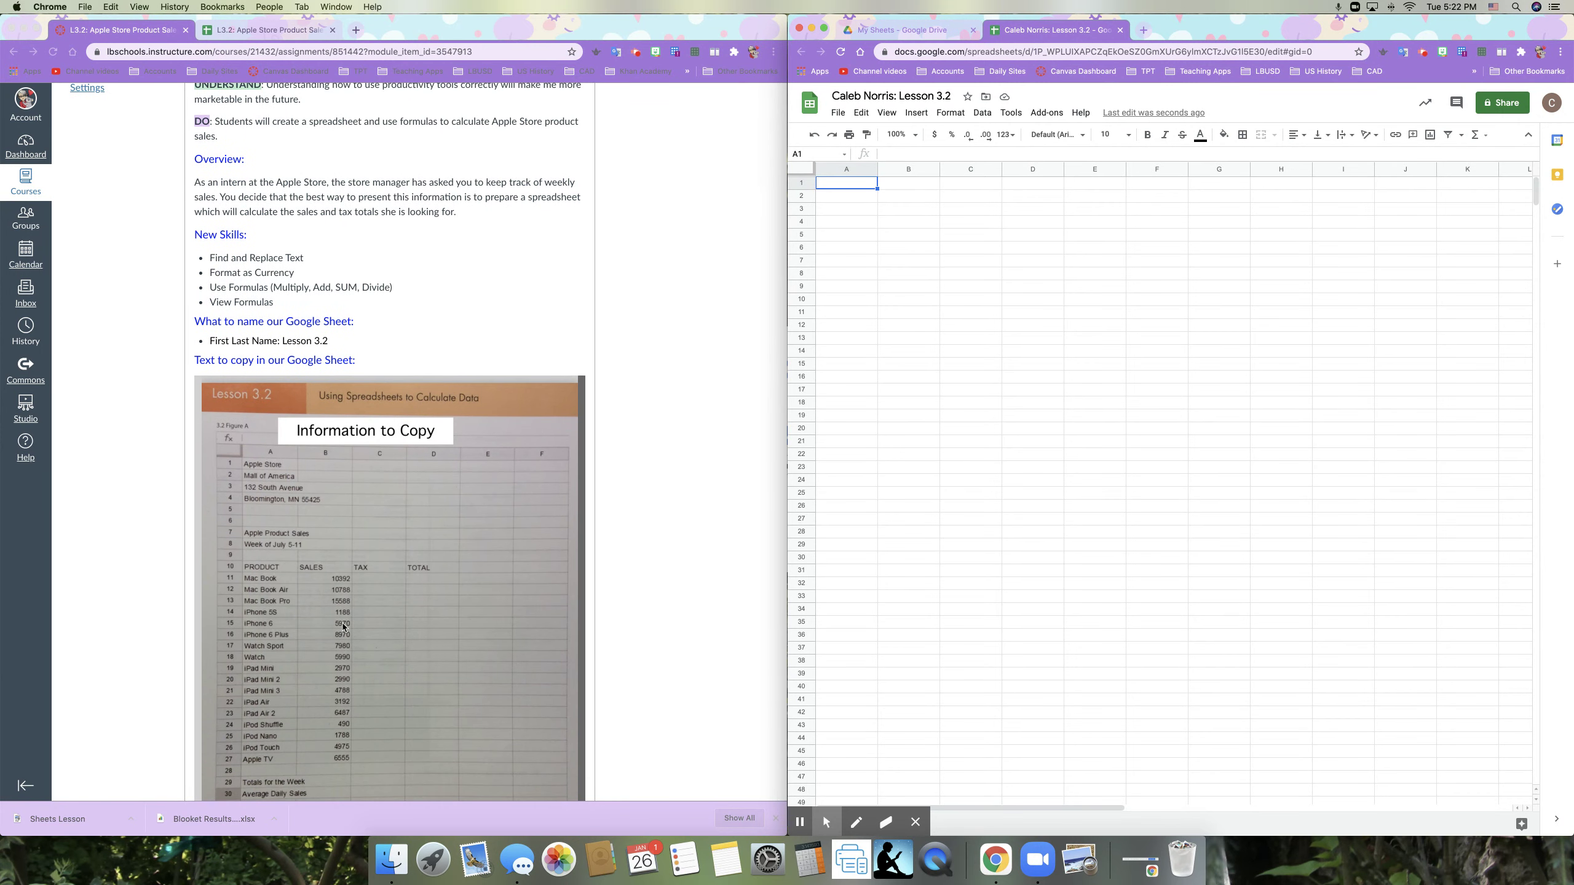
pyautogui.scroll(-1, 237, 471)
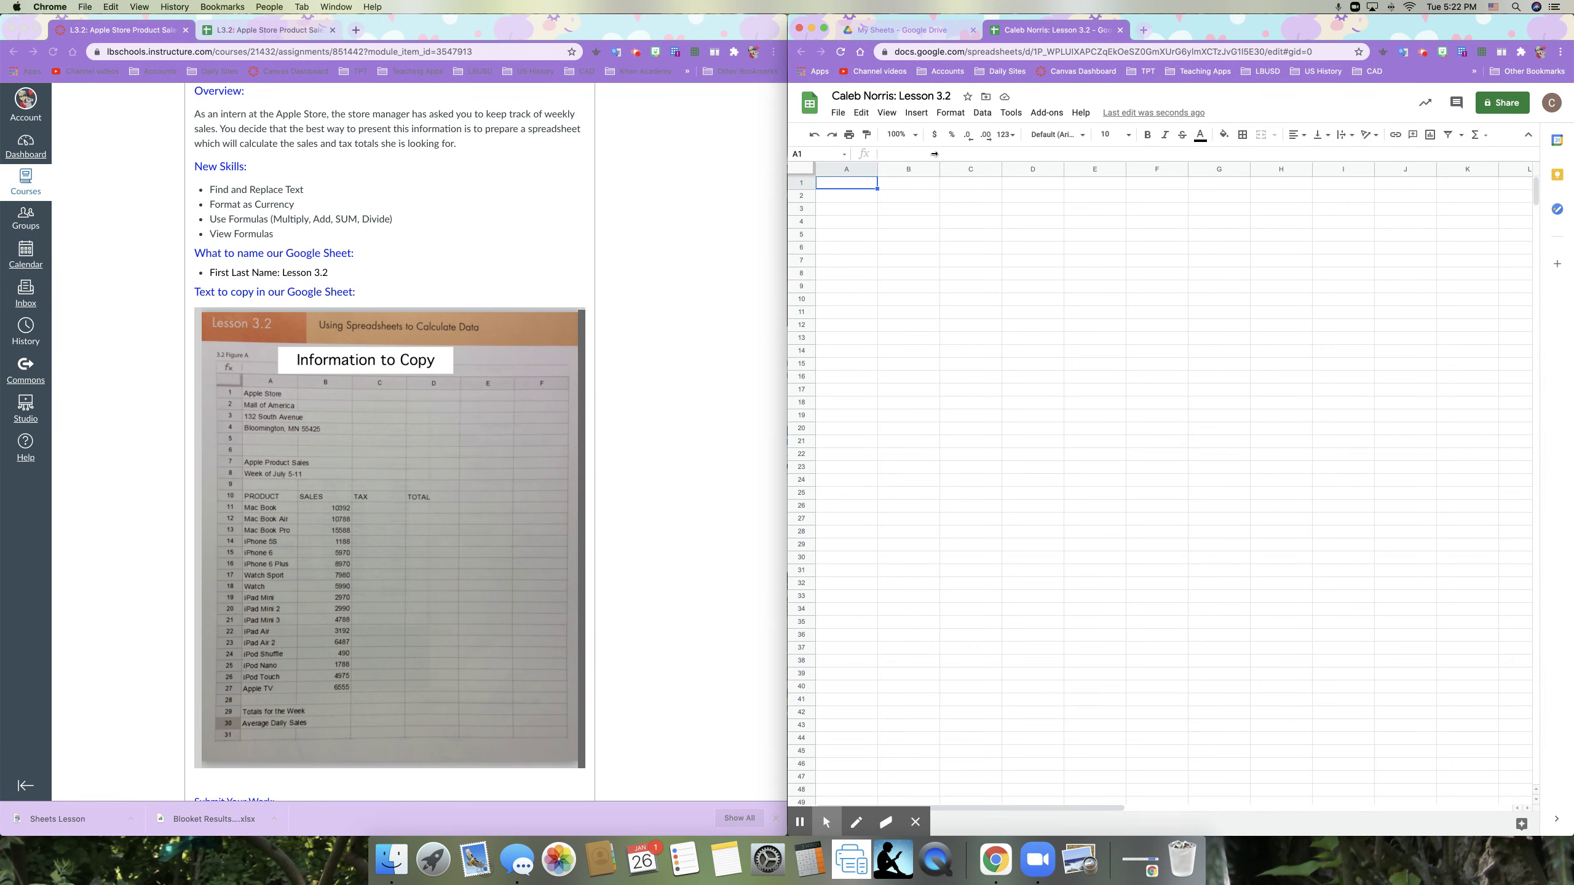
pyautogui.click(909, 313)
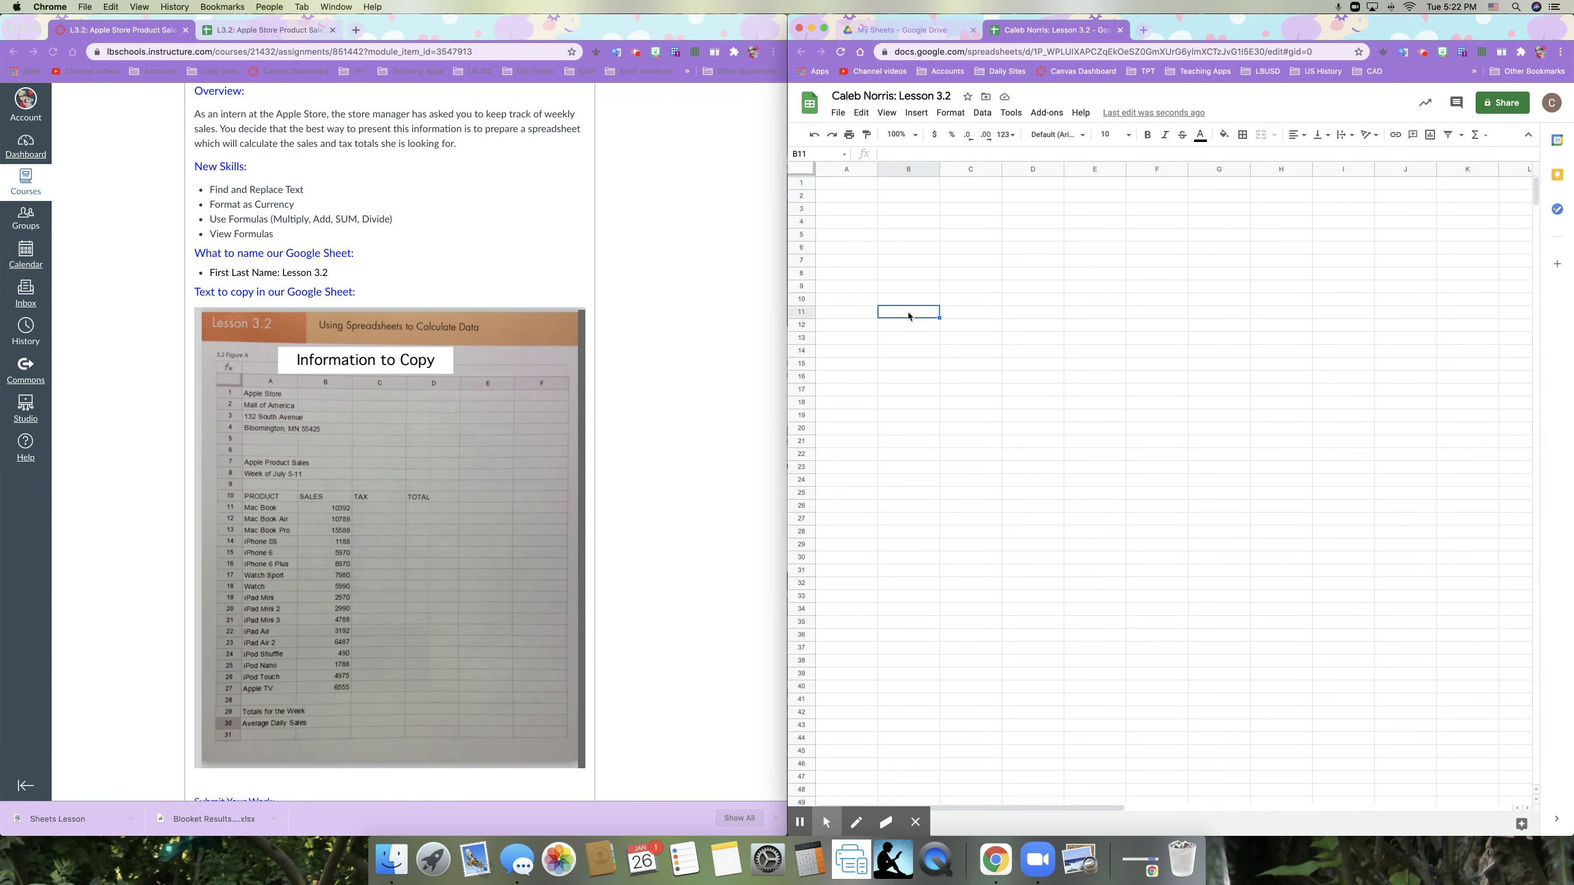
pyautogui.write('10392')
pyautogui.press('Return')
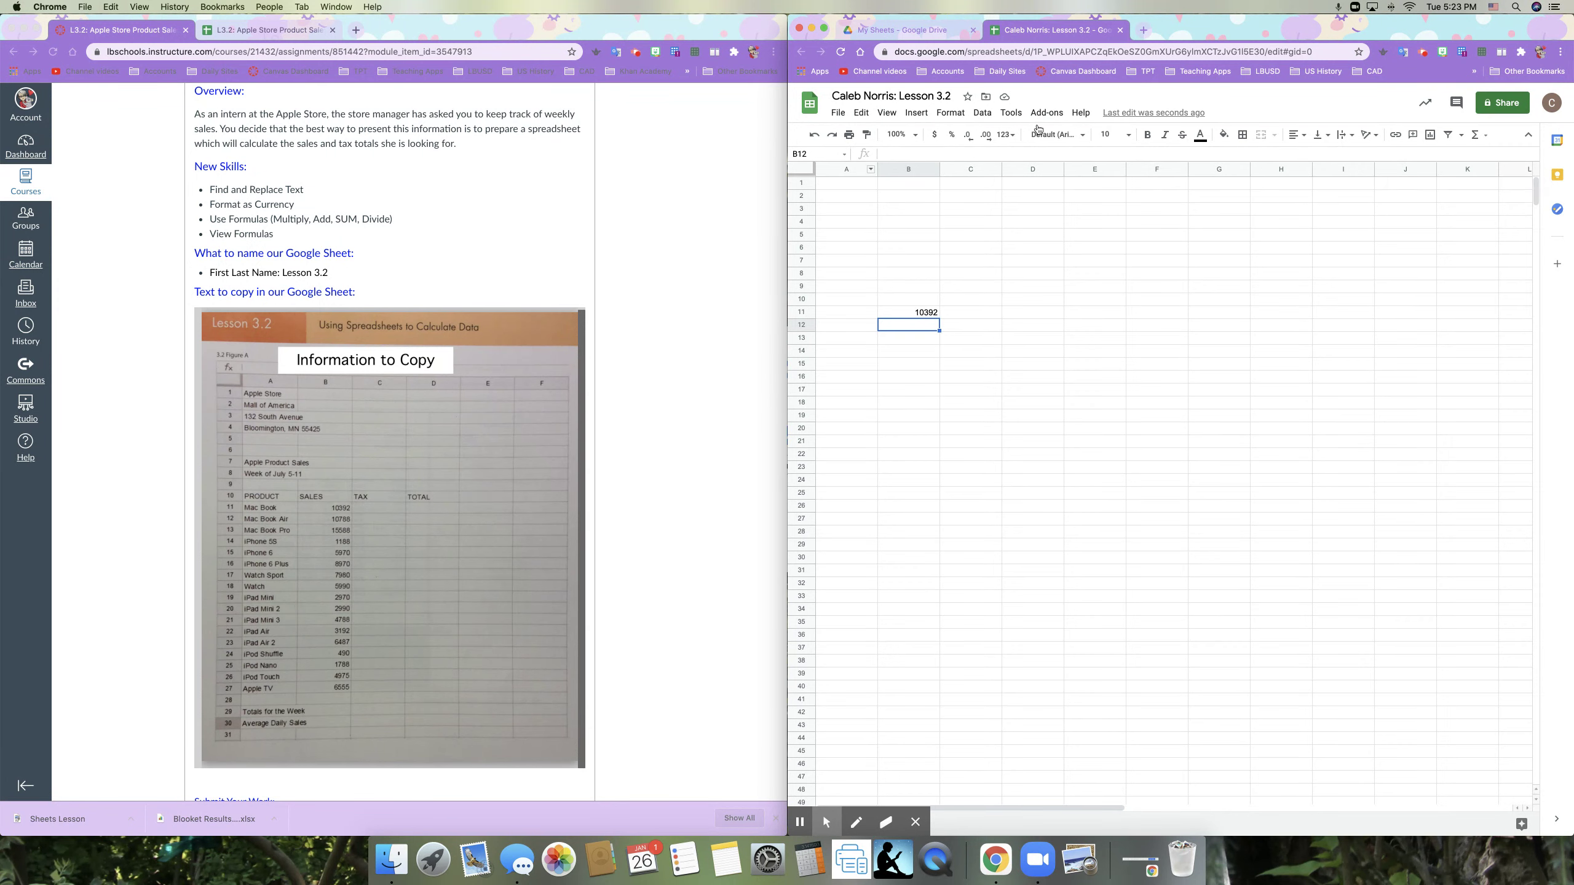
# Step: Return the left window to the Canvas assignment page and select the entire sheet
pyautogui.click(1423, 54)
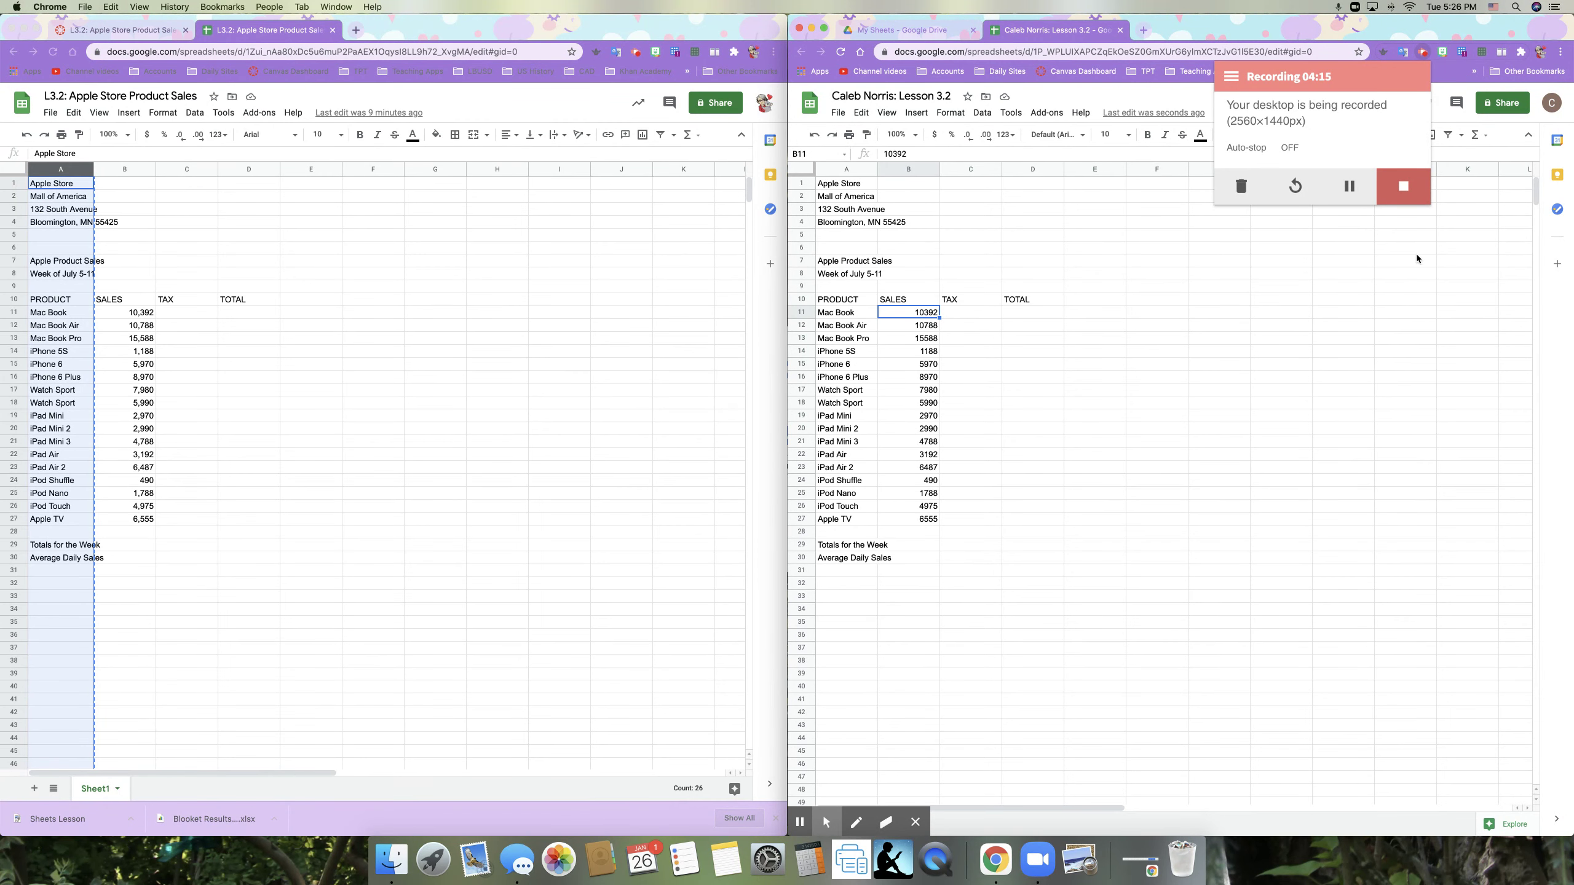
pyautogui.click(1418, 256)
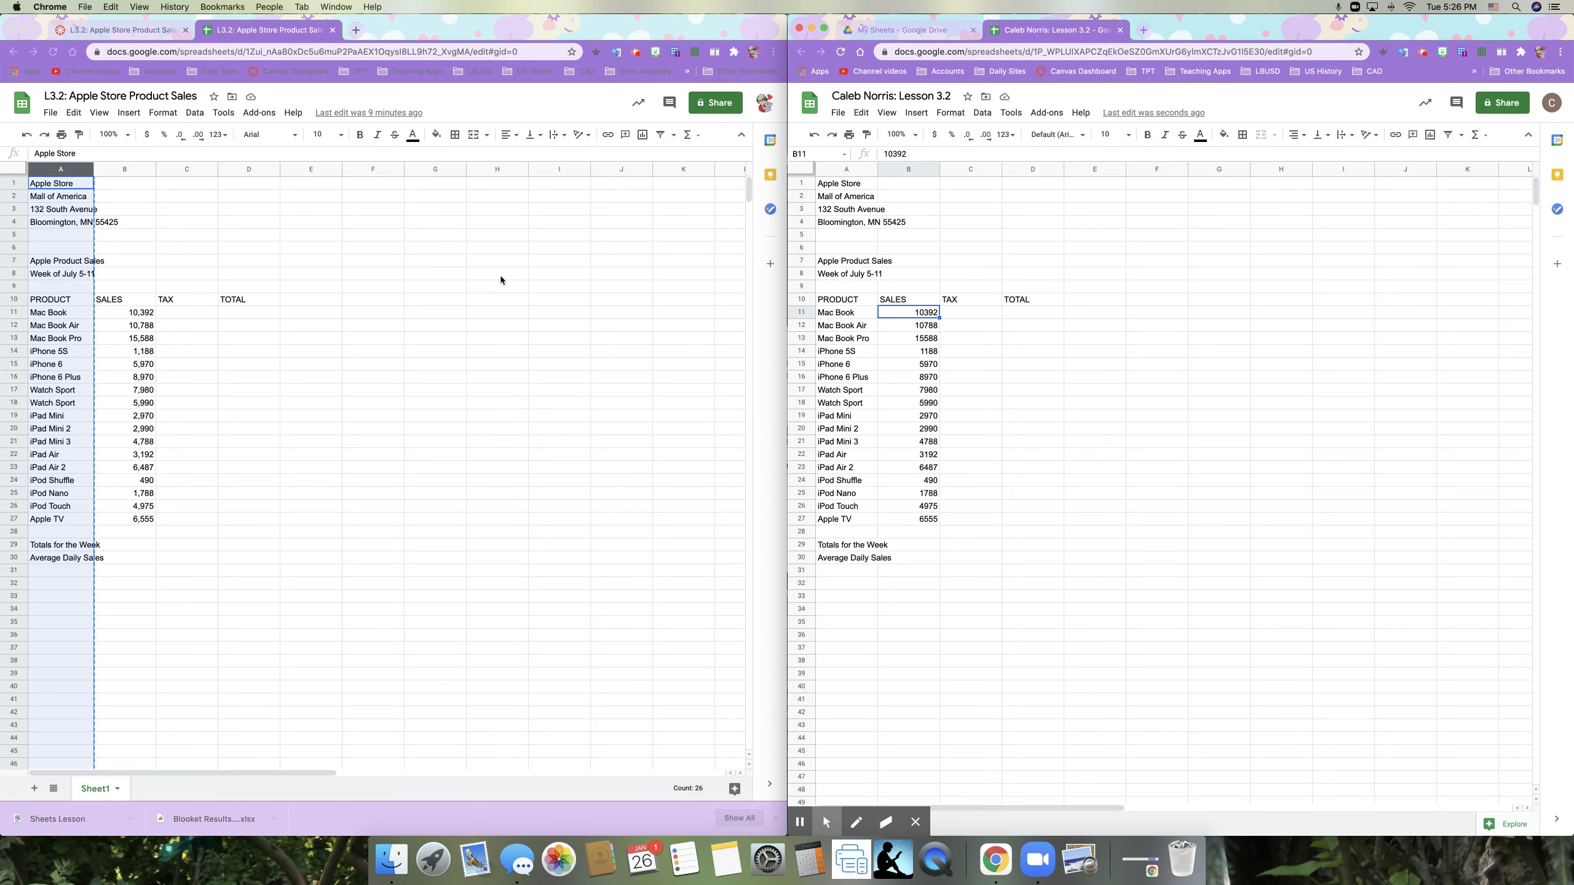
pyautogui.click(118, 29)
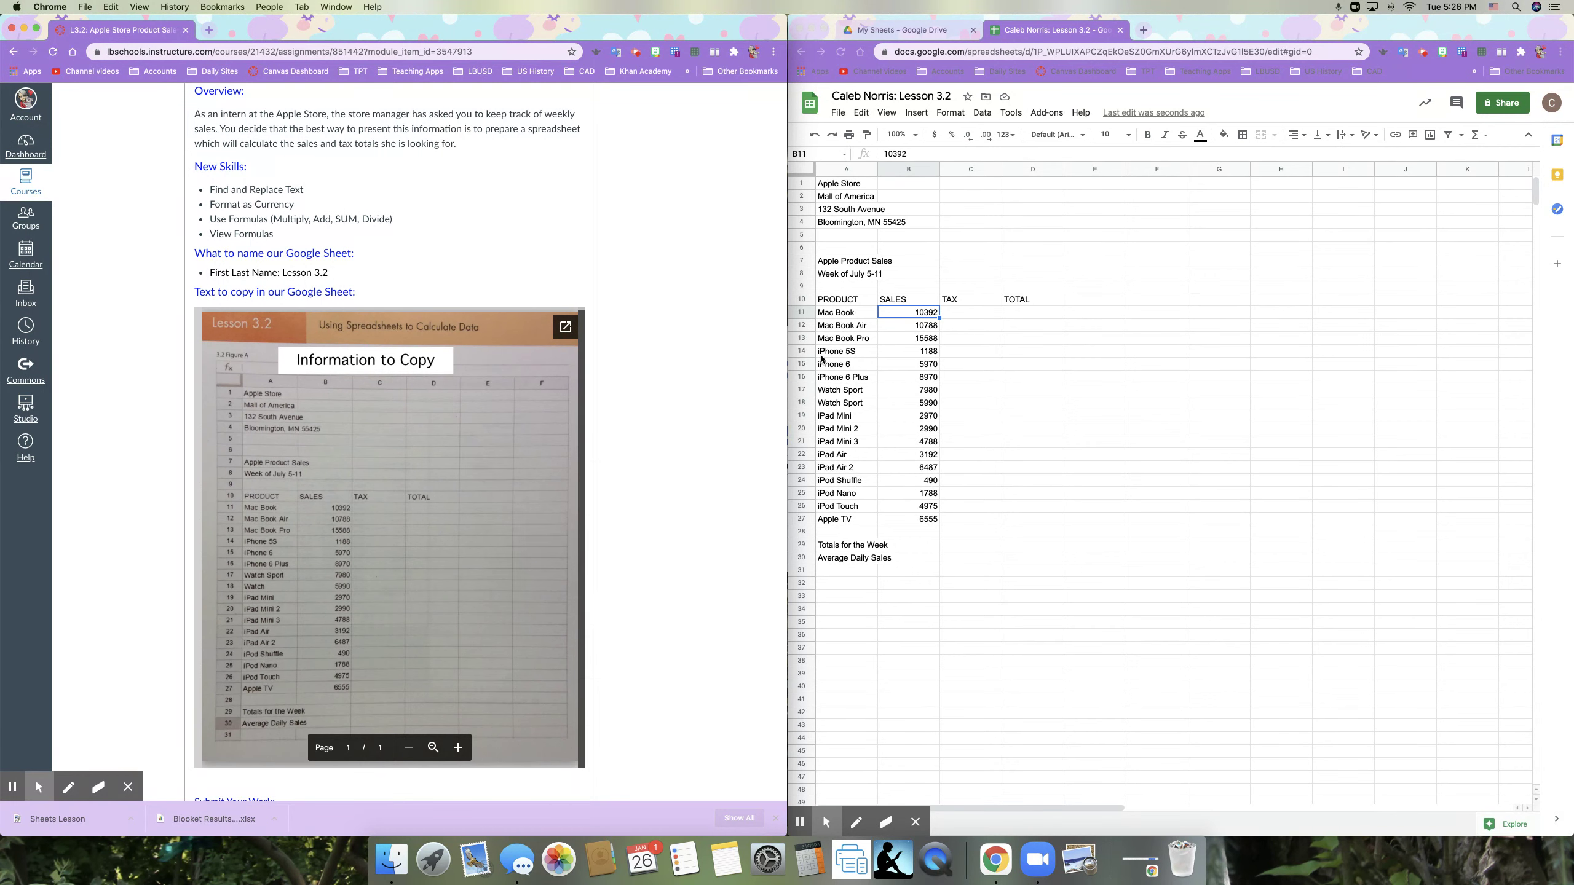
pyautogui.scroll(10, 622, 329)
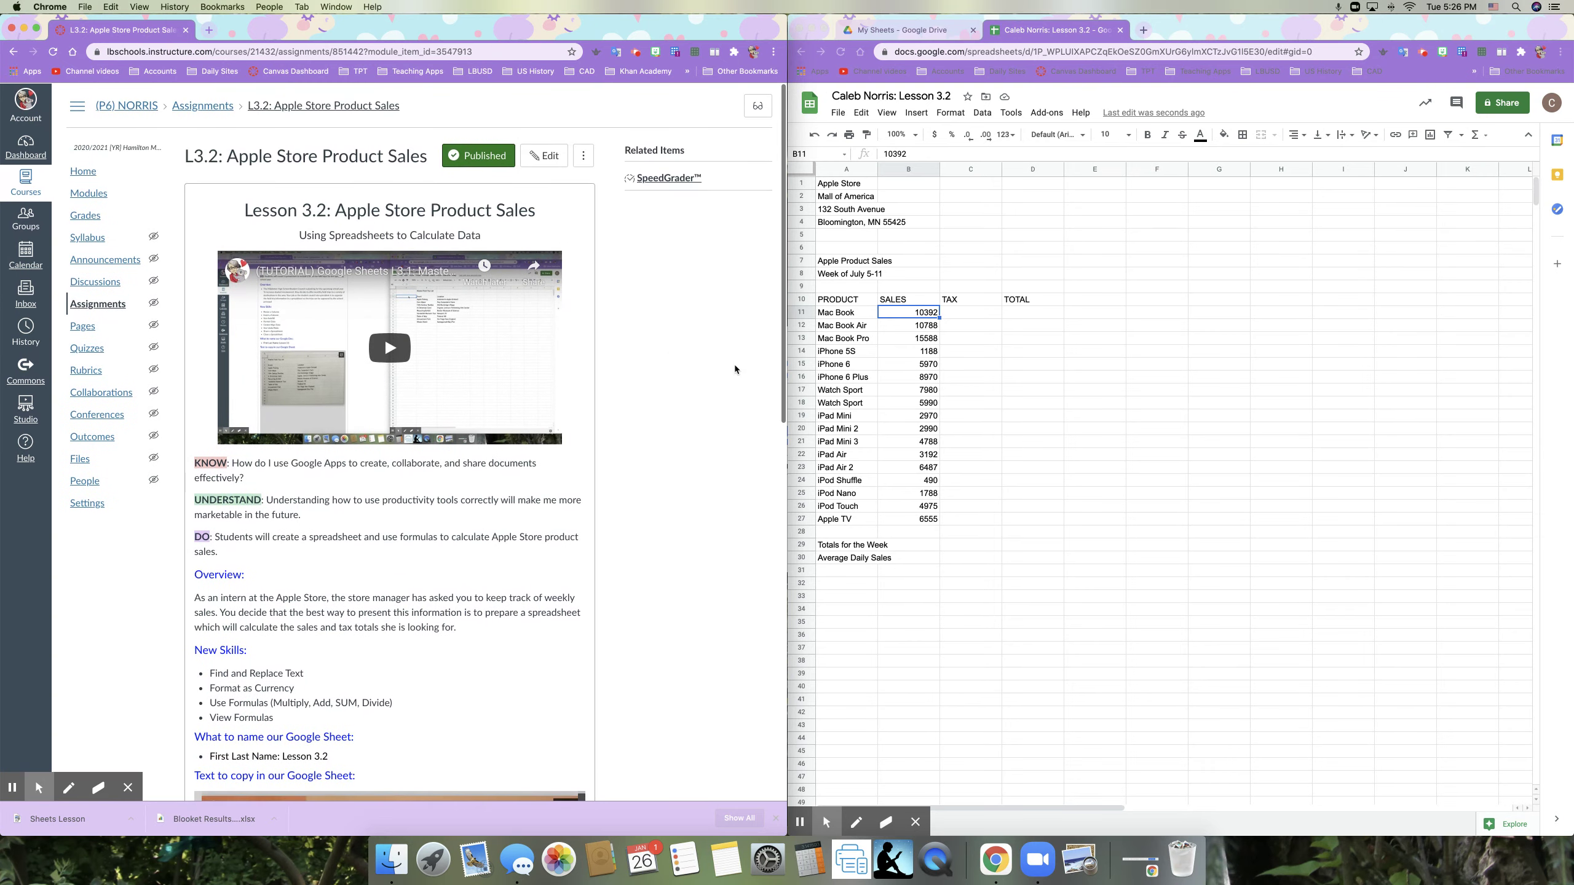
pyautogui.click(985, 425)
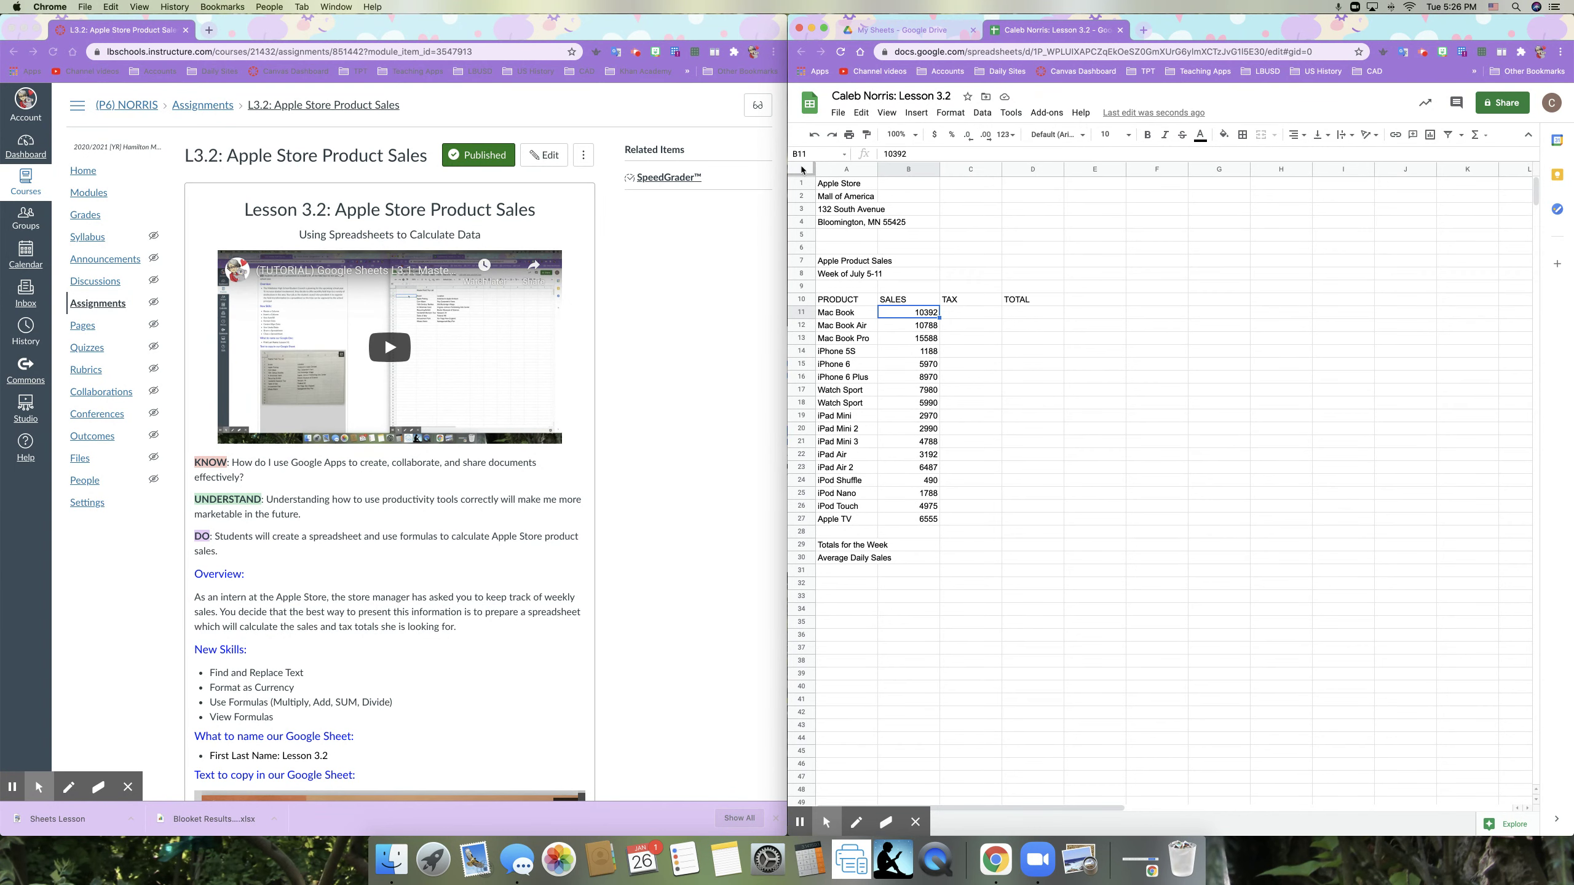
pyautogui.click(802, 170)
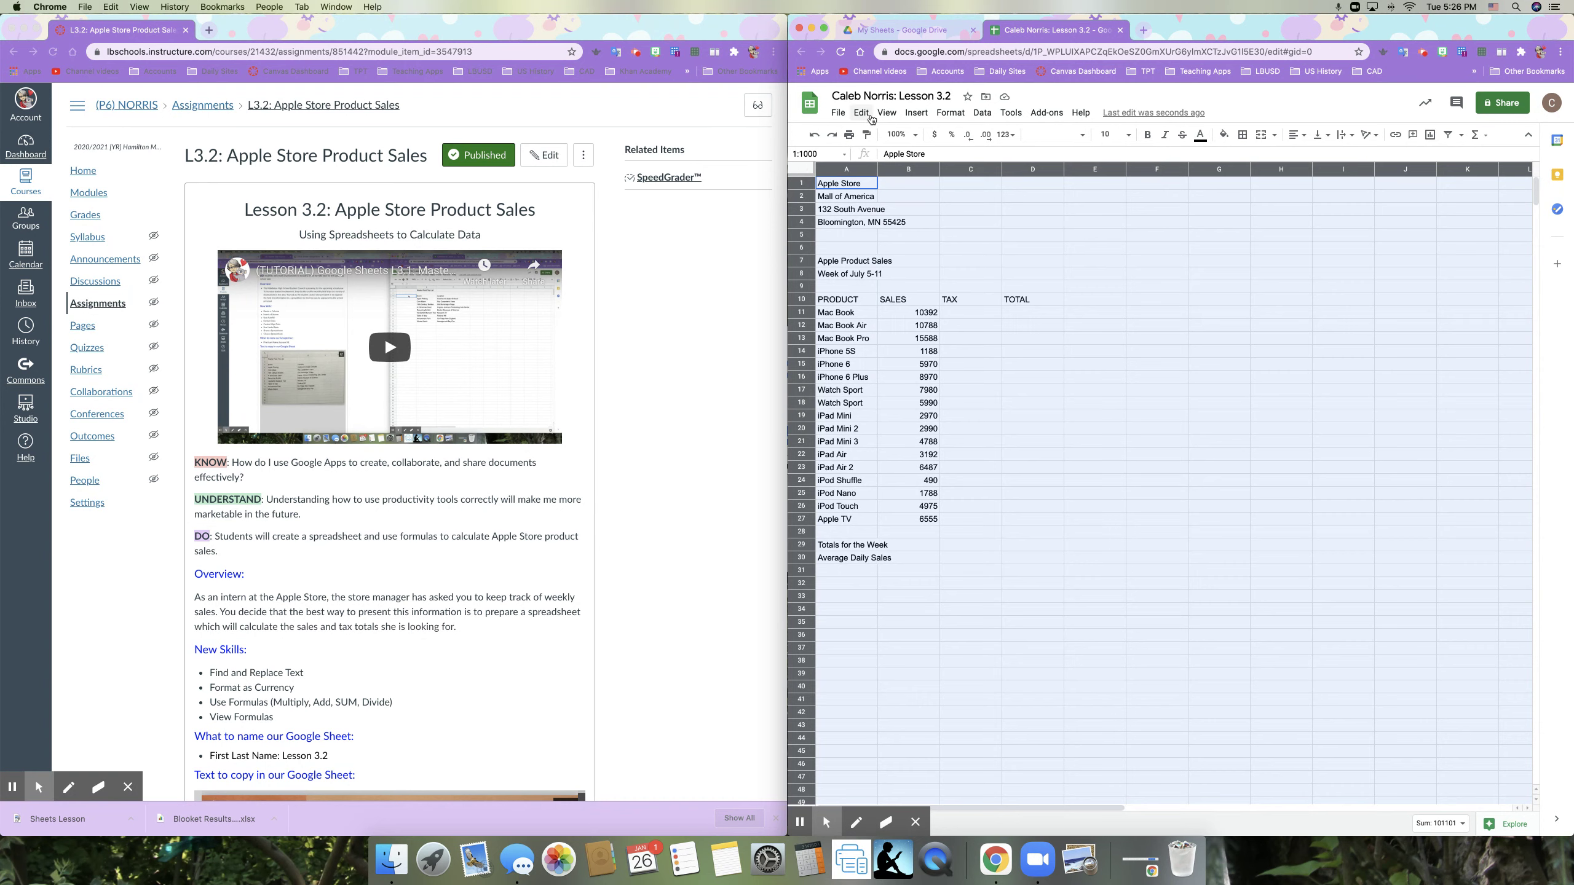
# Step: Replace all three 'Mac Book' entries with 'MacBook' via Find and replace
pyautogui.click(861, 113)
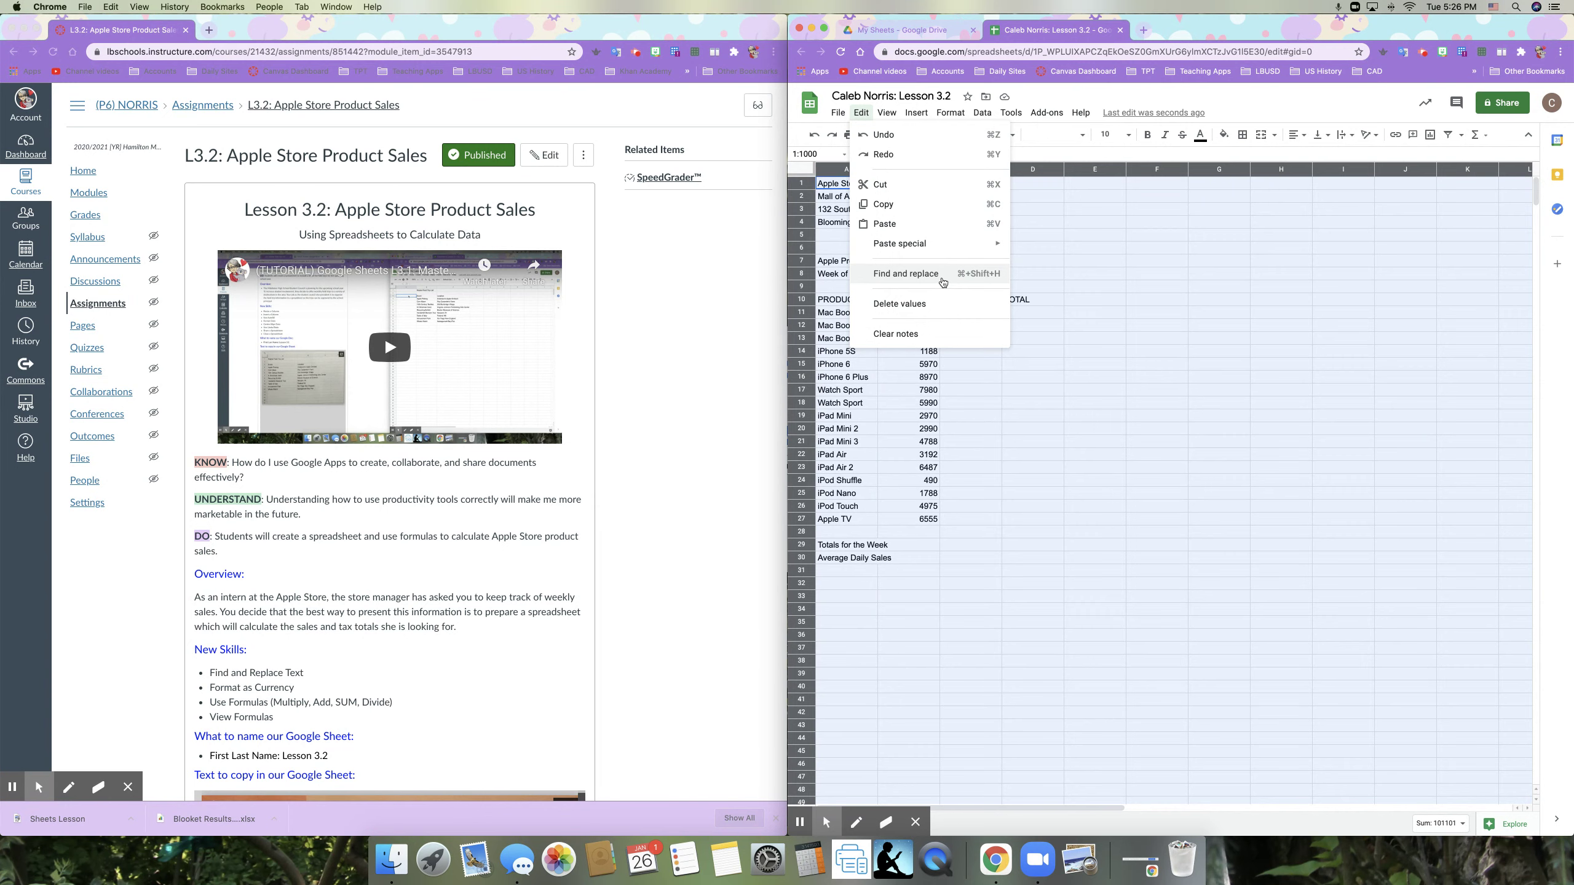
pyautogui.click(943, 276)
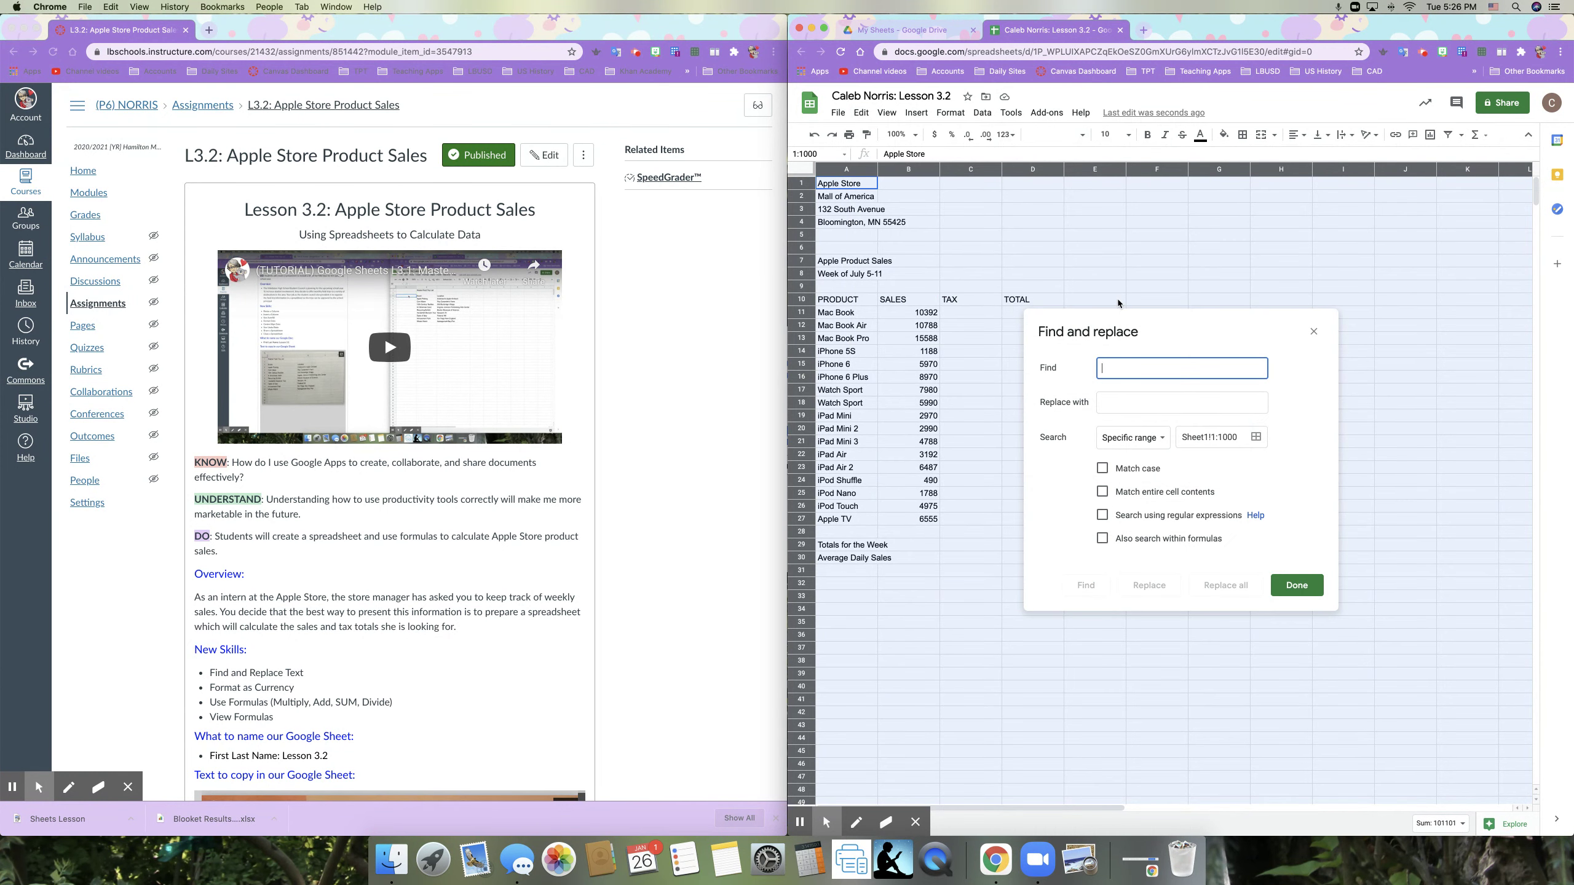
pyautogui.write('Mac Book')
pyautogui.click(1123, 409)
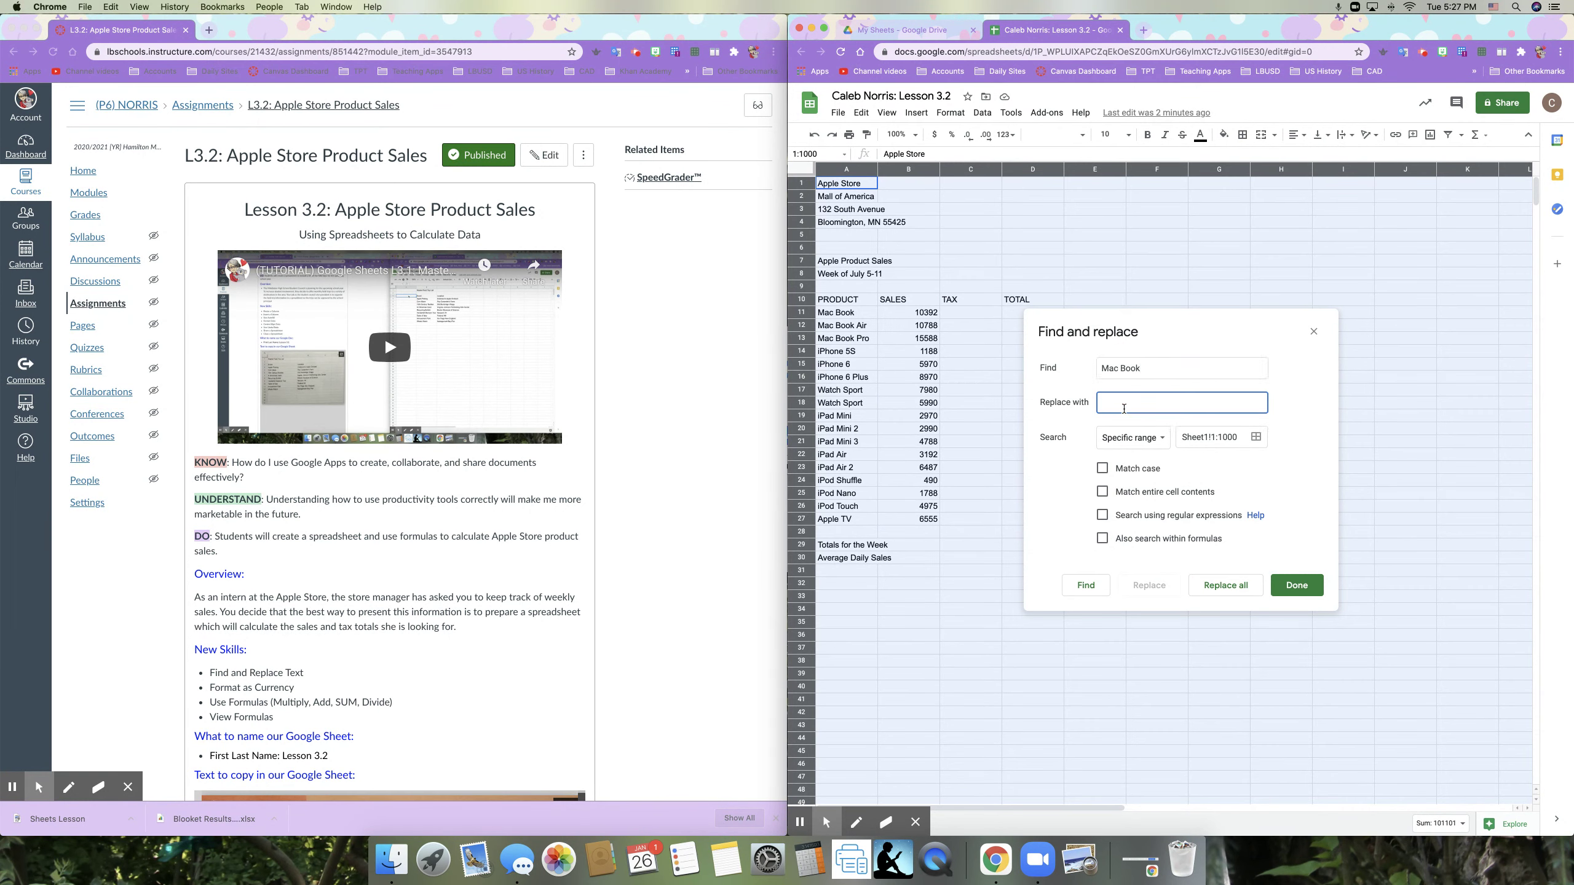
pyautogui.write('MacBook')
pyautogui.click(1217, 588)
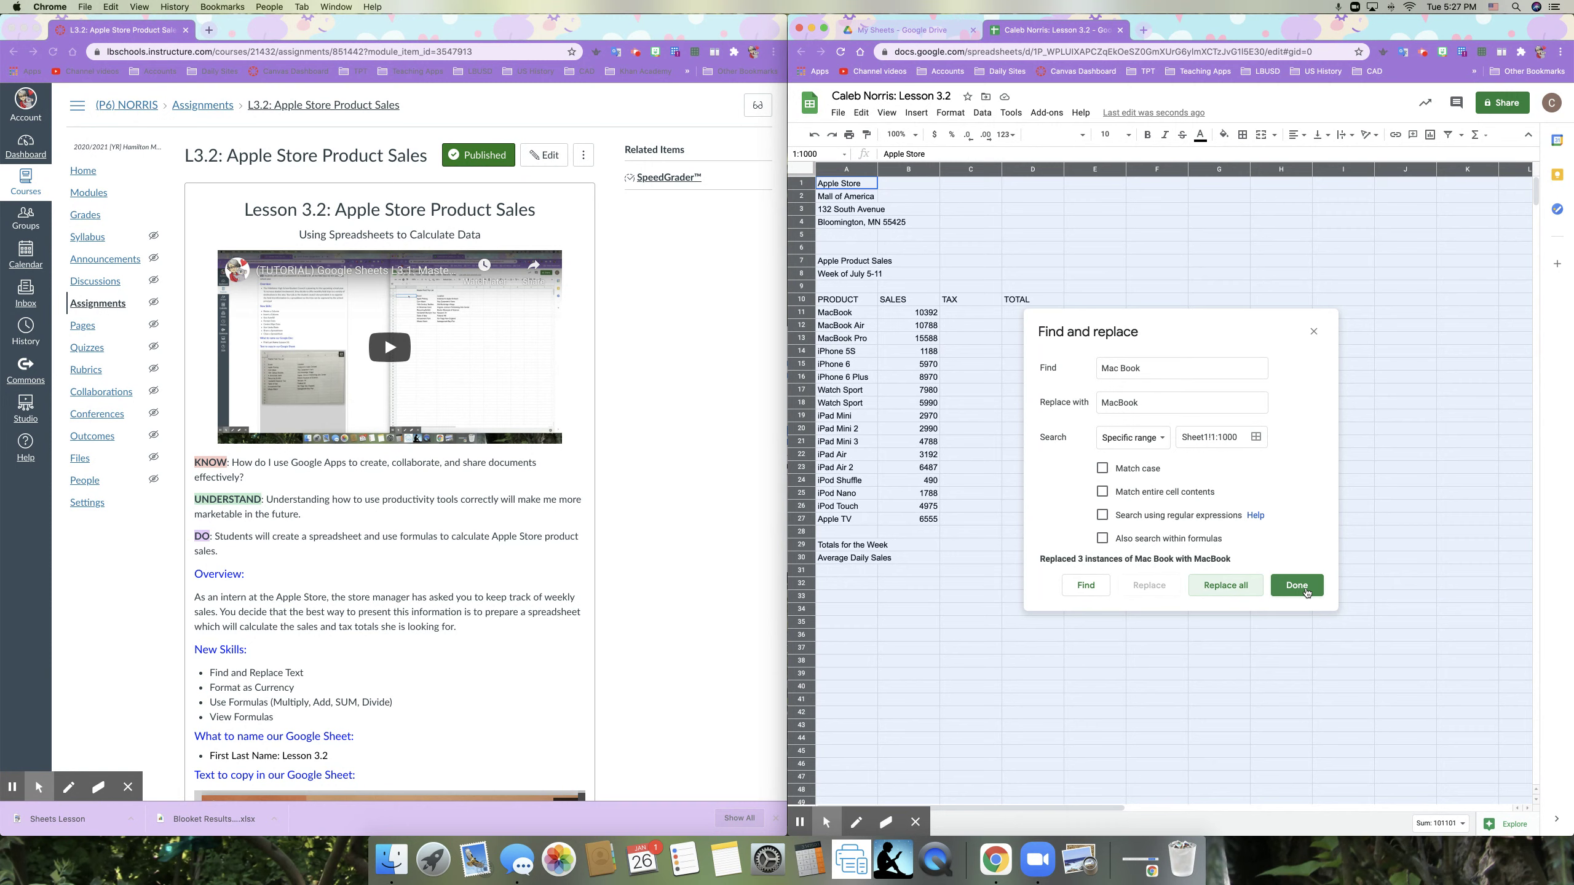
pyautogui.click(1296, 585)
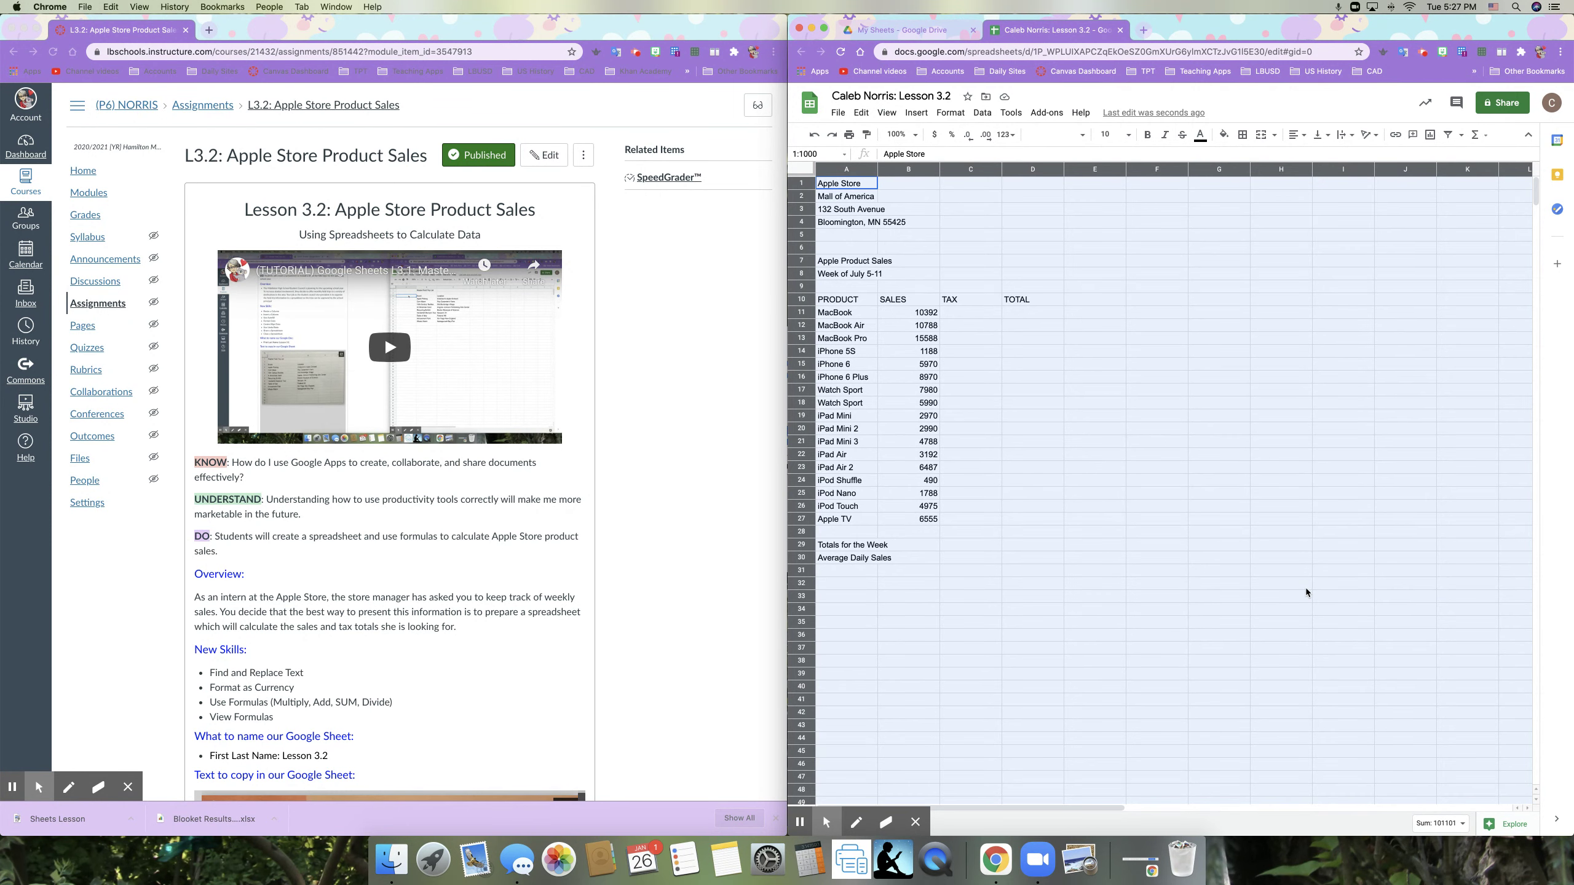
pyautogui.click(957, 376)
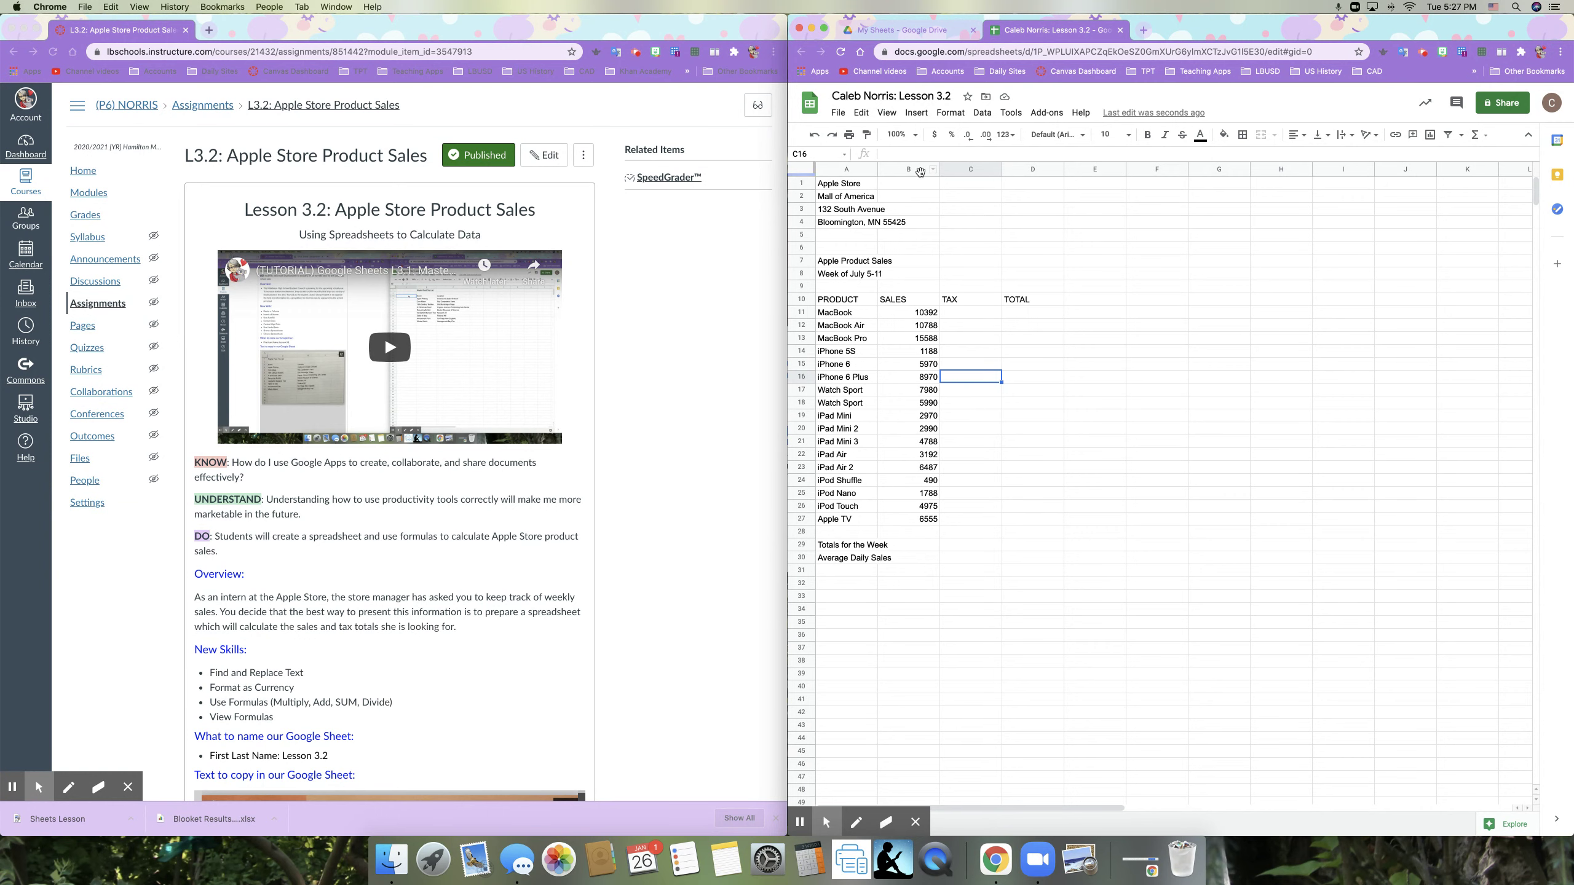
pyautogui.click(900, 170)
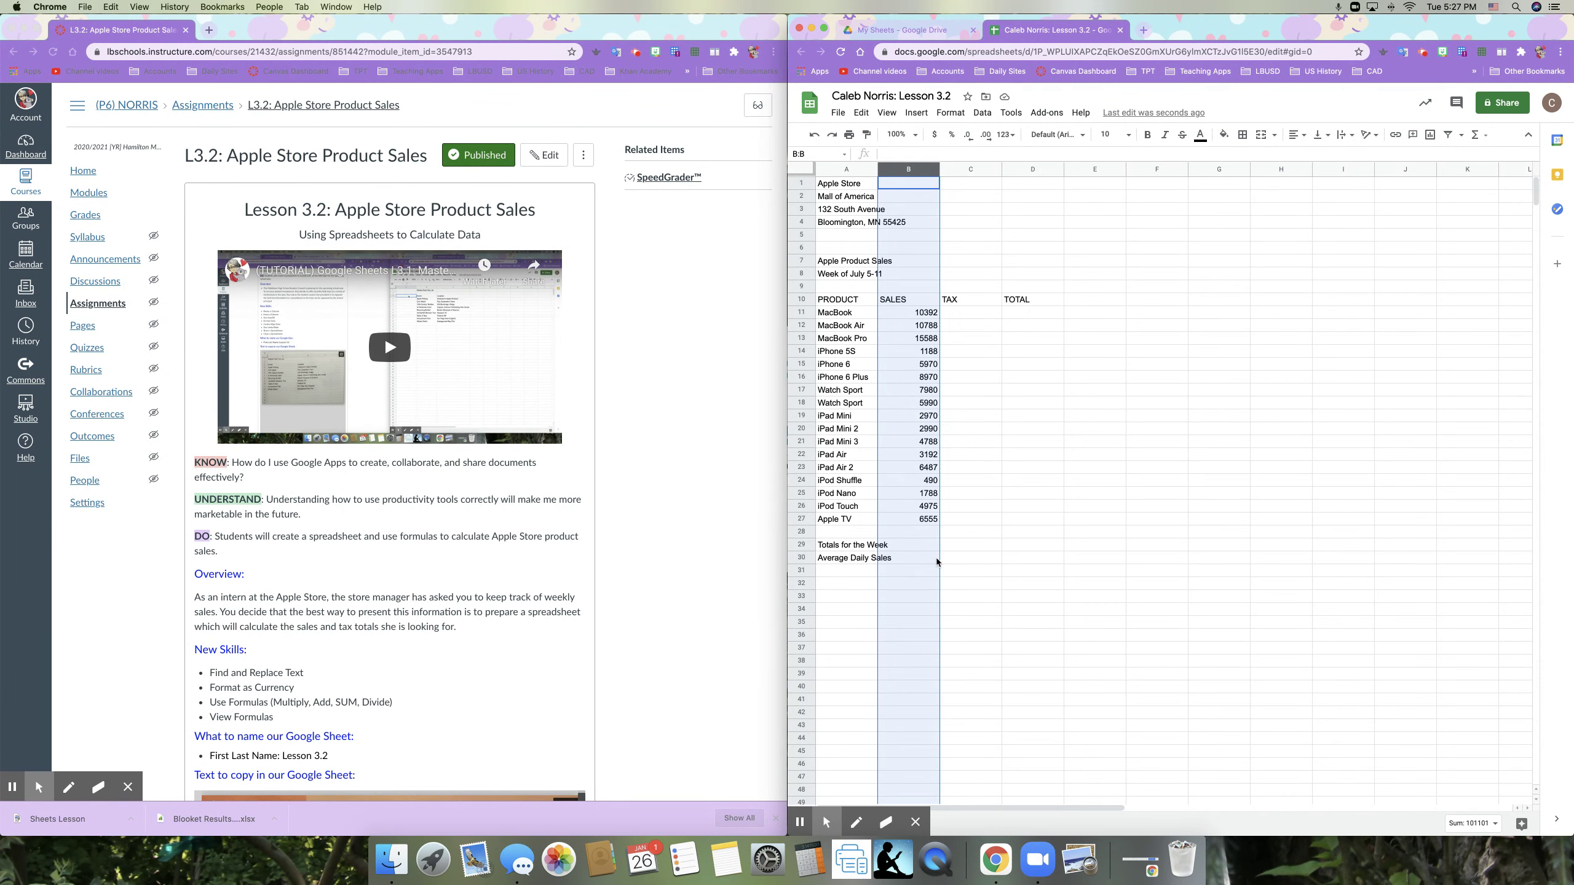
pyautogui.click(956, 519)
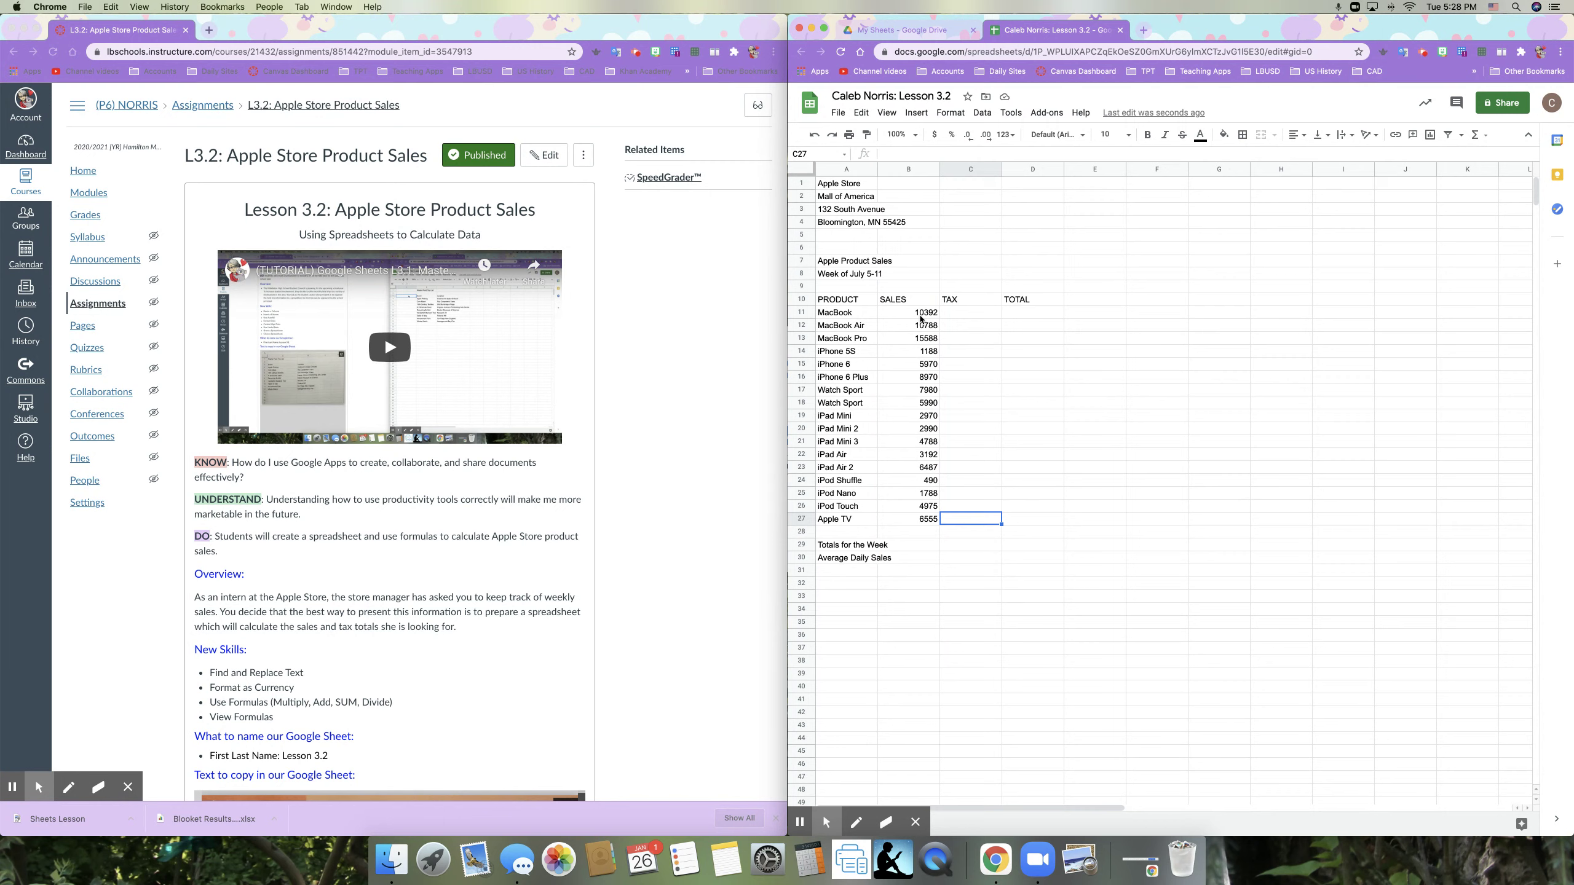
pyautogui.click(921, 314)
pyautogui.moveTo(921, 327); pyautogui.dragTo(920, 522)
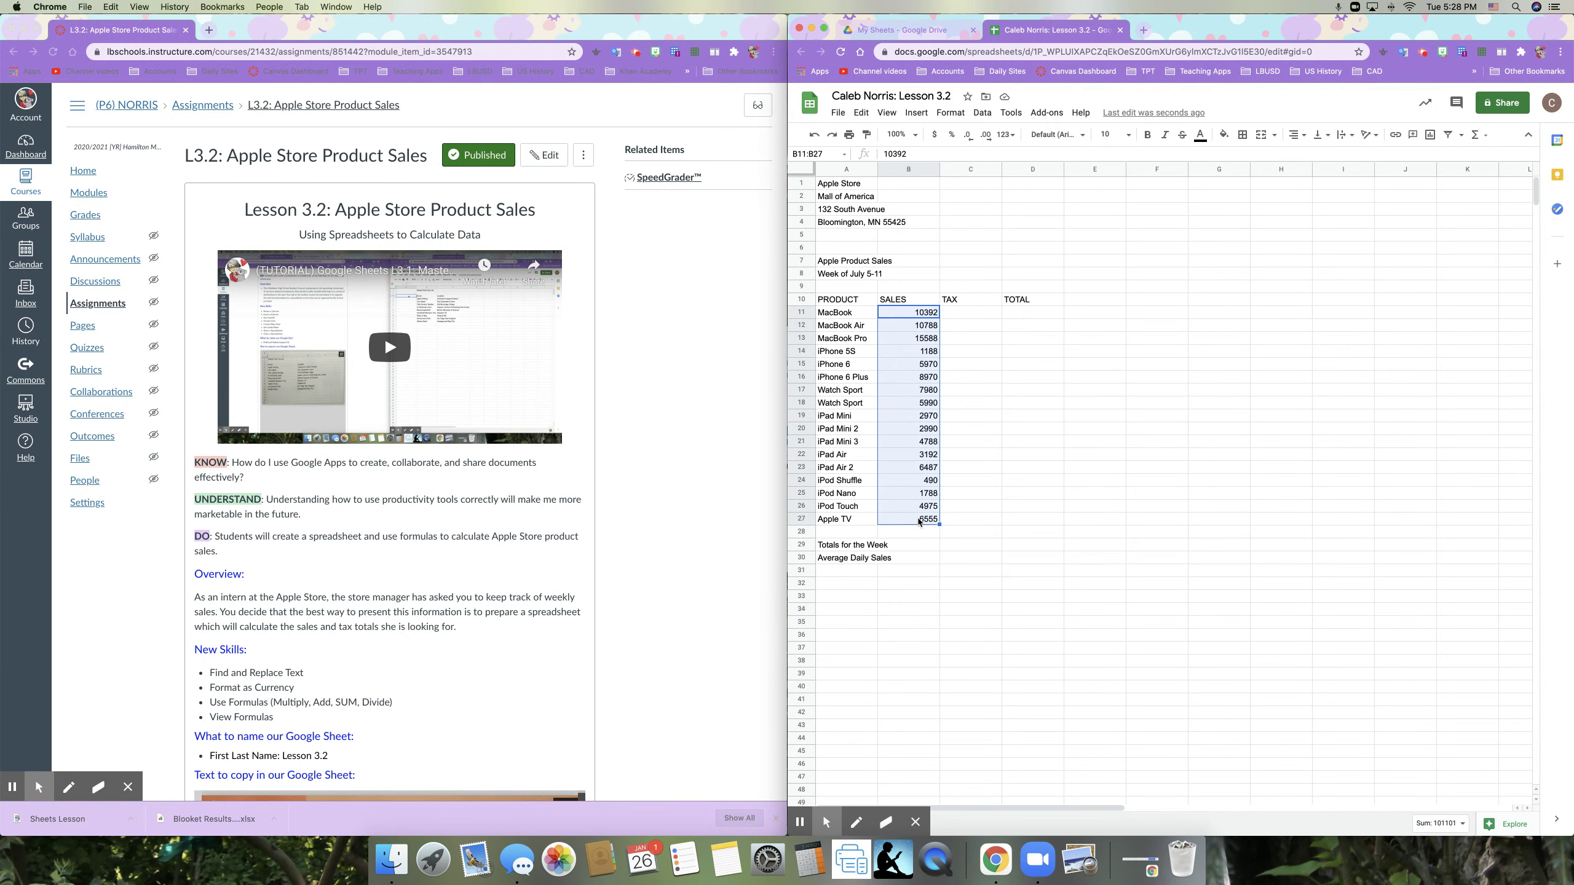
pyautogui.click(922, 533)
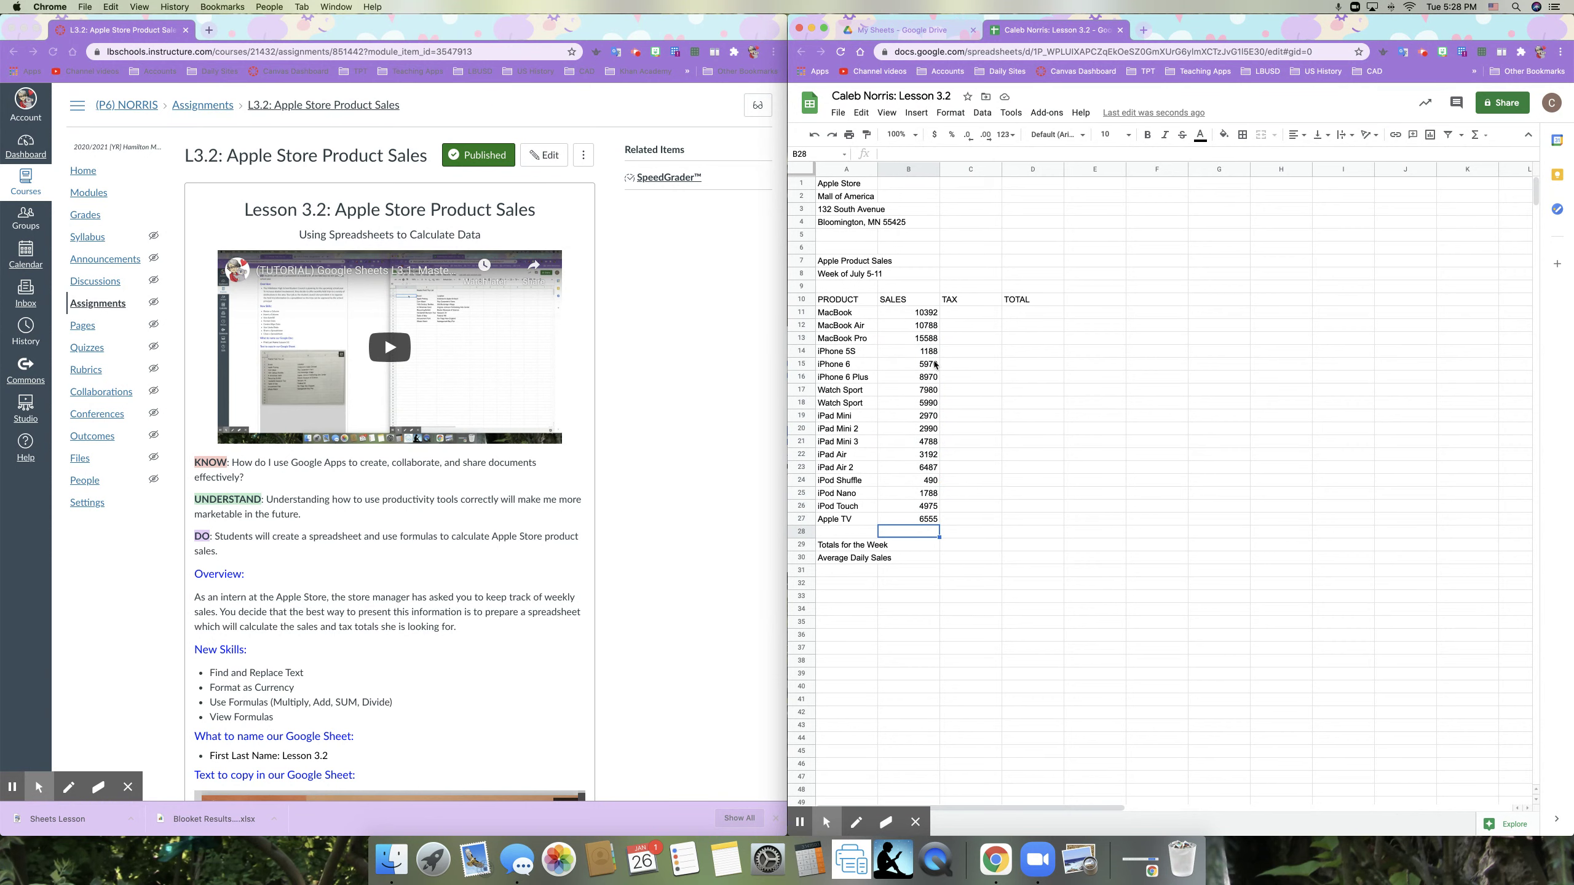
pyautogui.click(919, 317)
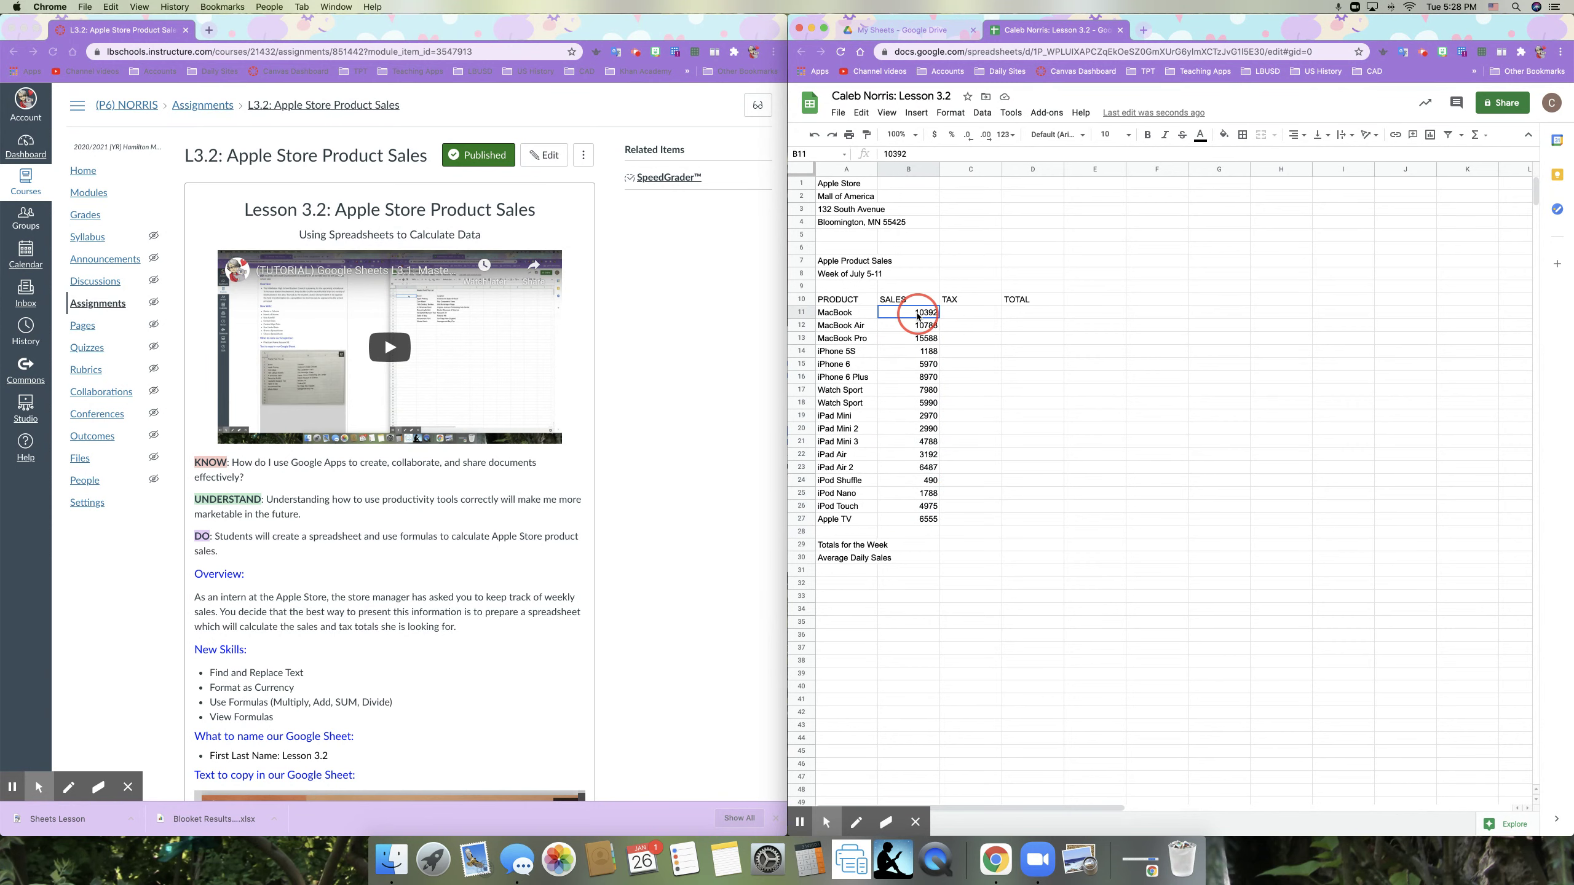
pyautogui.moveTo(918, 317); pyautogui.dragTo(925, 523)
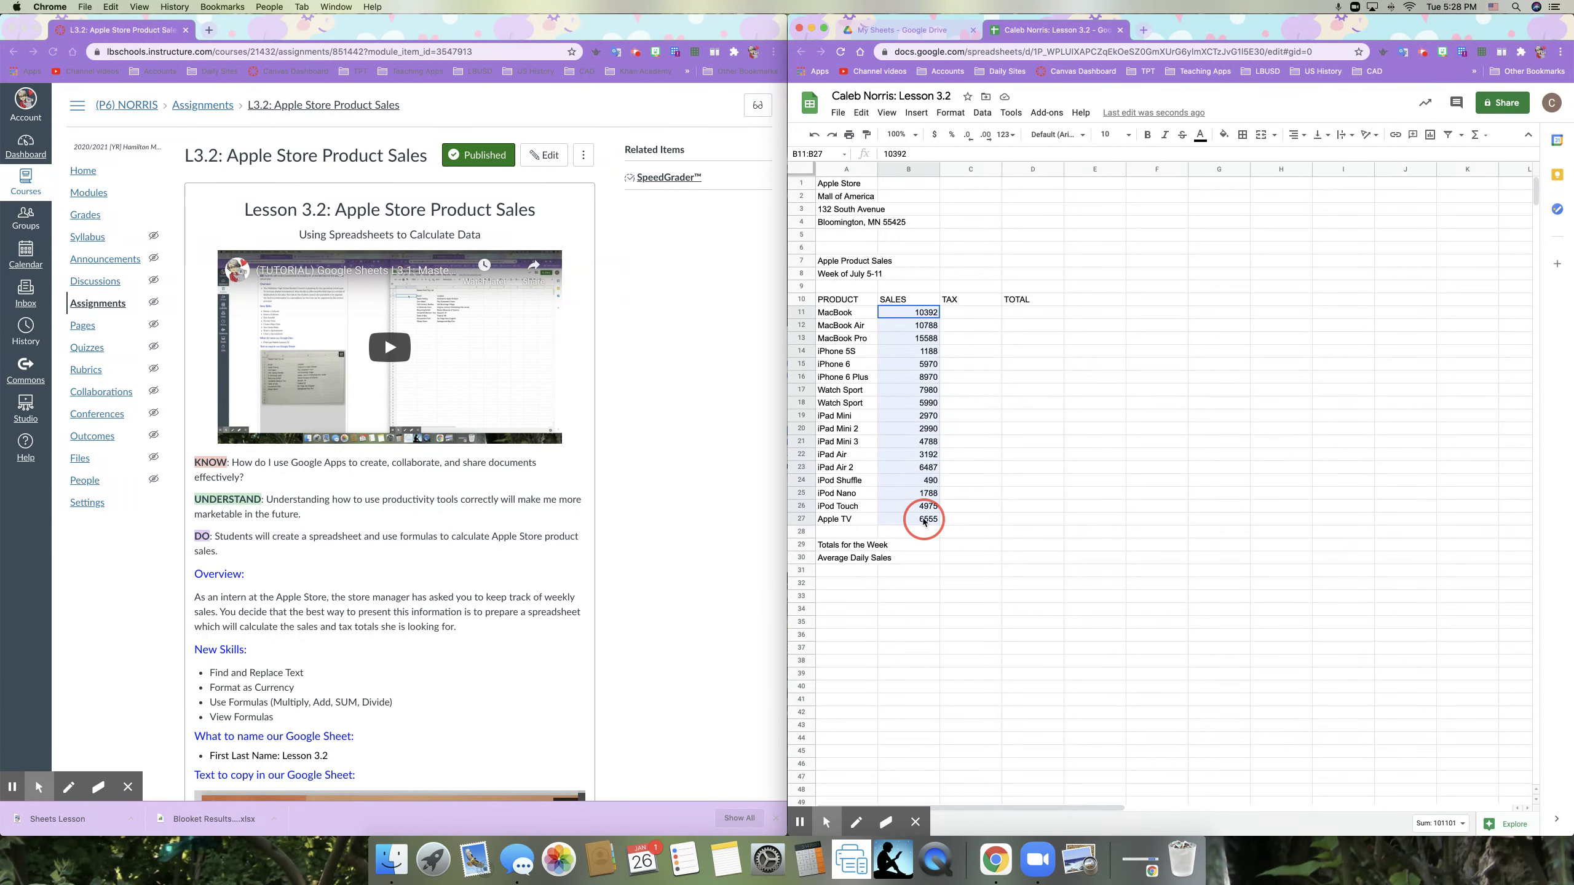
pyautogui.click(970, 519)
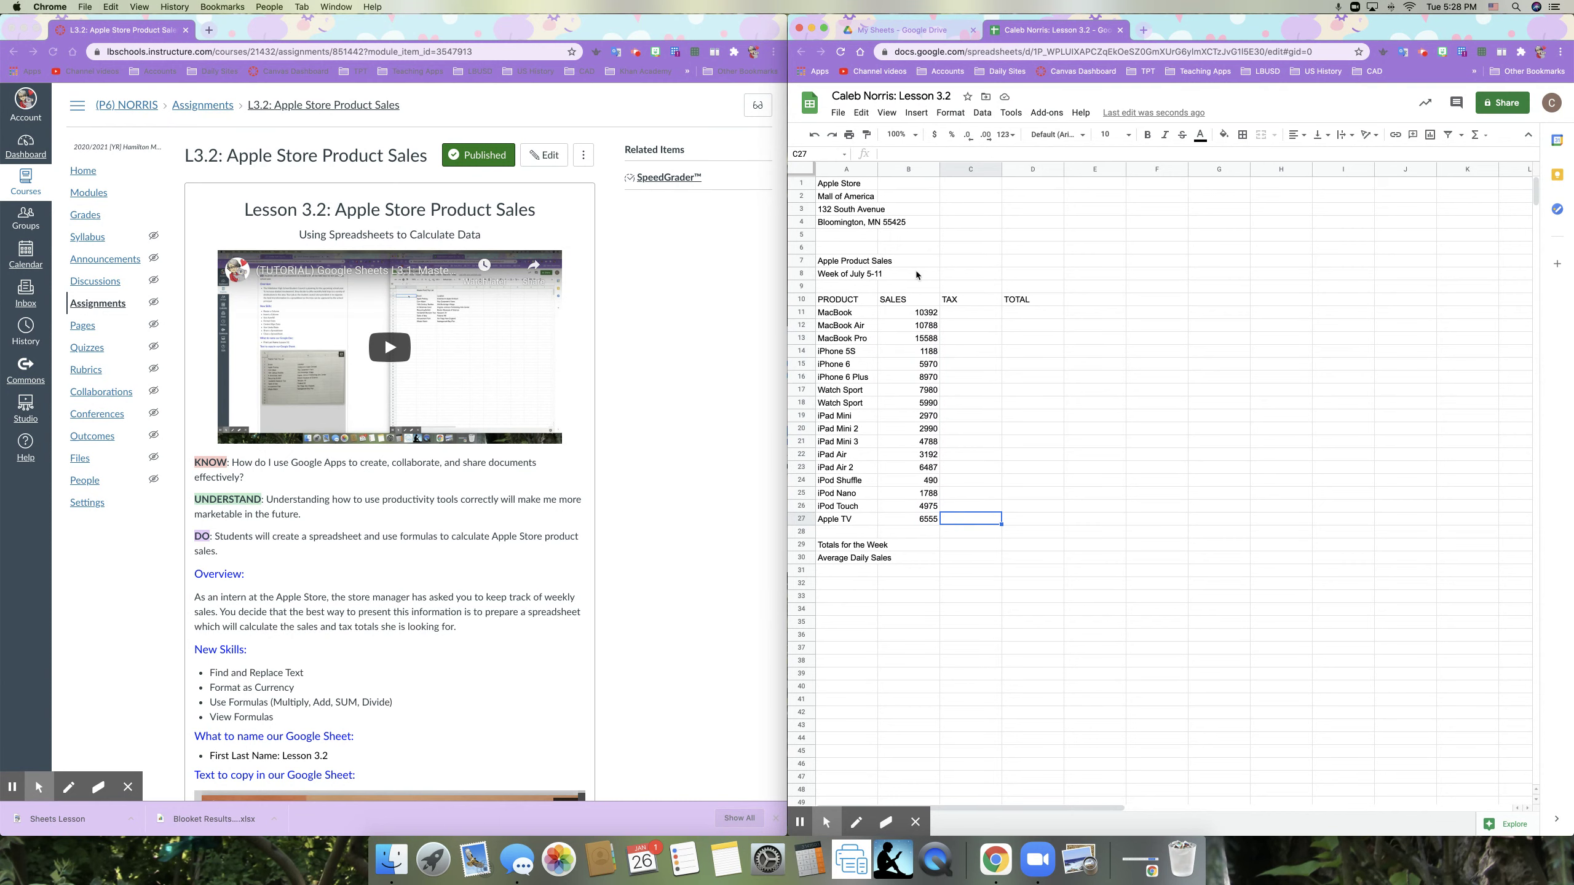
# Step: Format the SALES column B as currency, showing $10,392.00 for MacBook
pyautogui.click(904, 169)
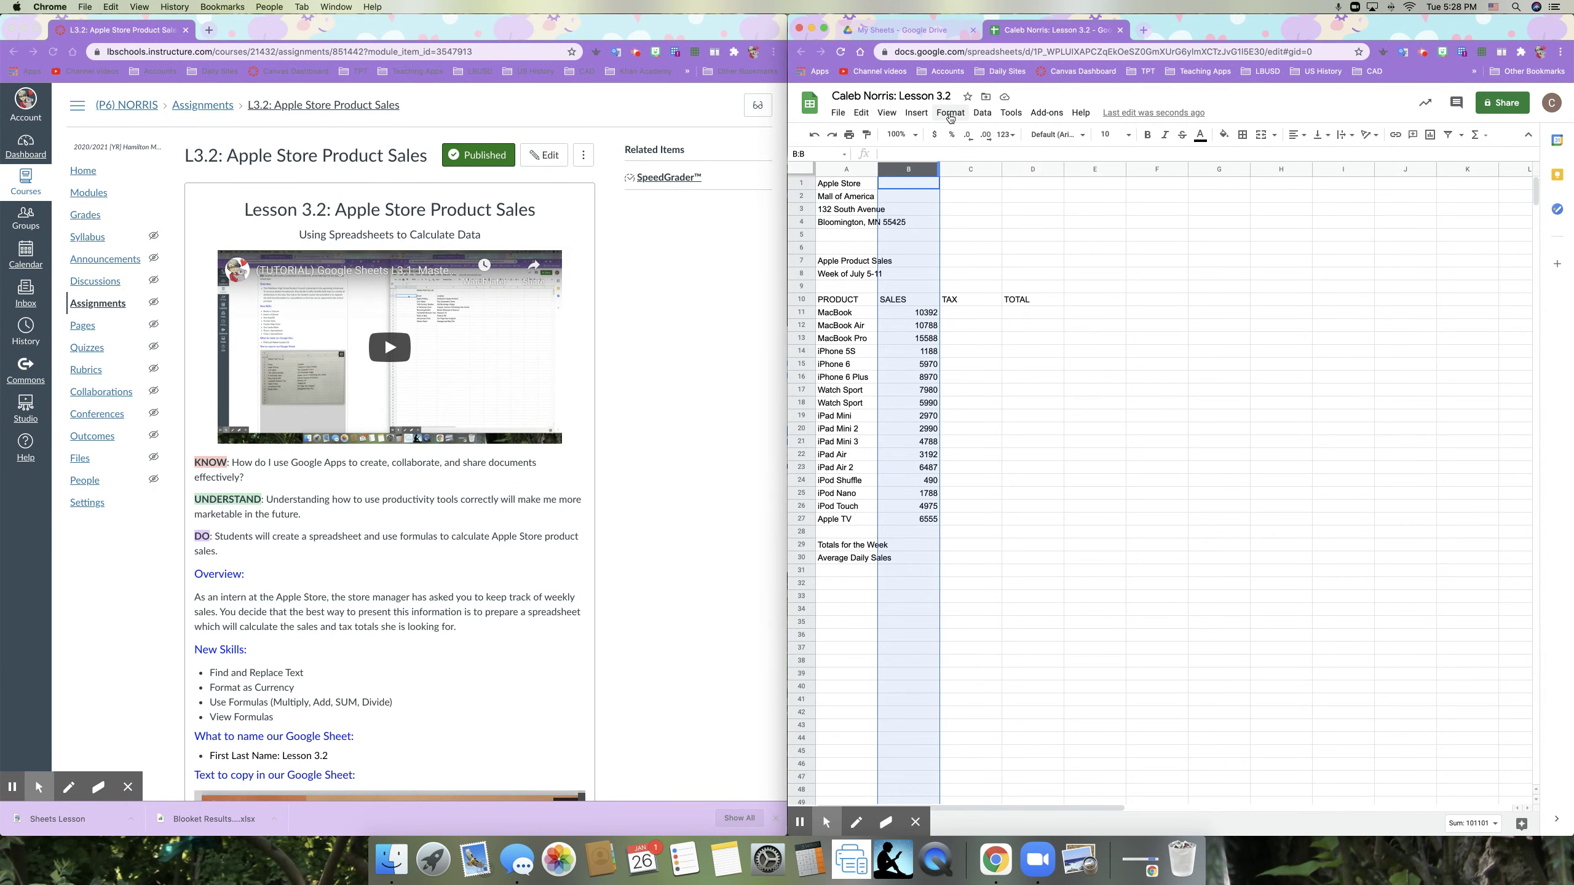
pyautogui.click(951, 114)
pyautogui.moveTo(1026, 164)
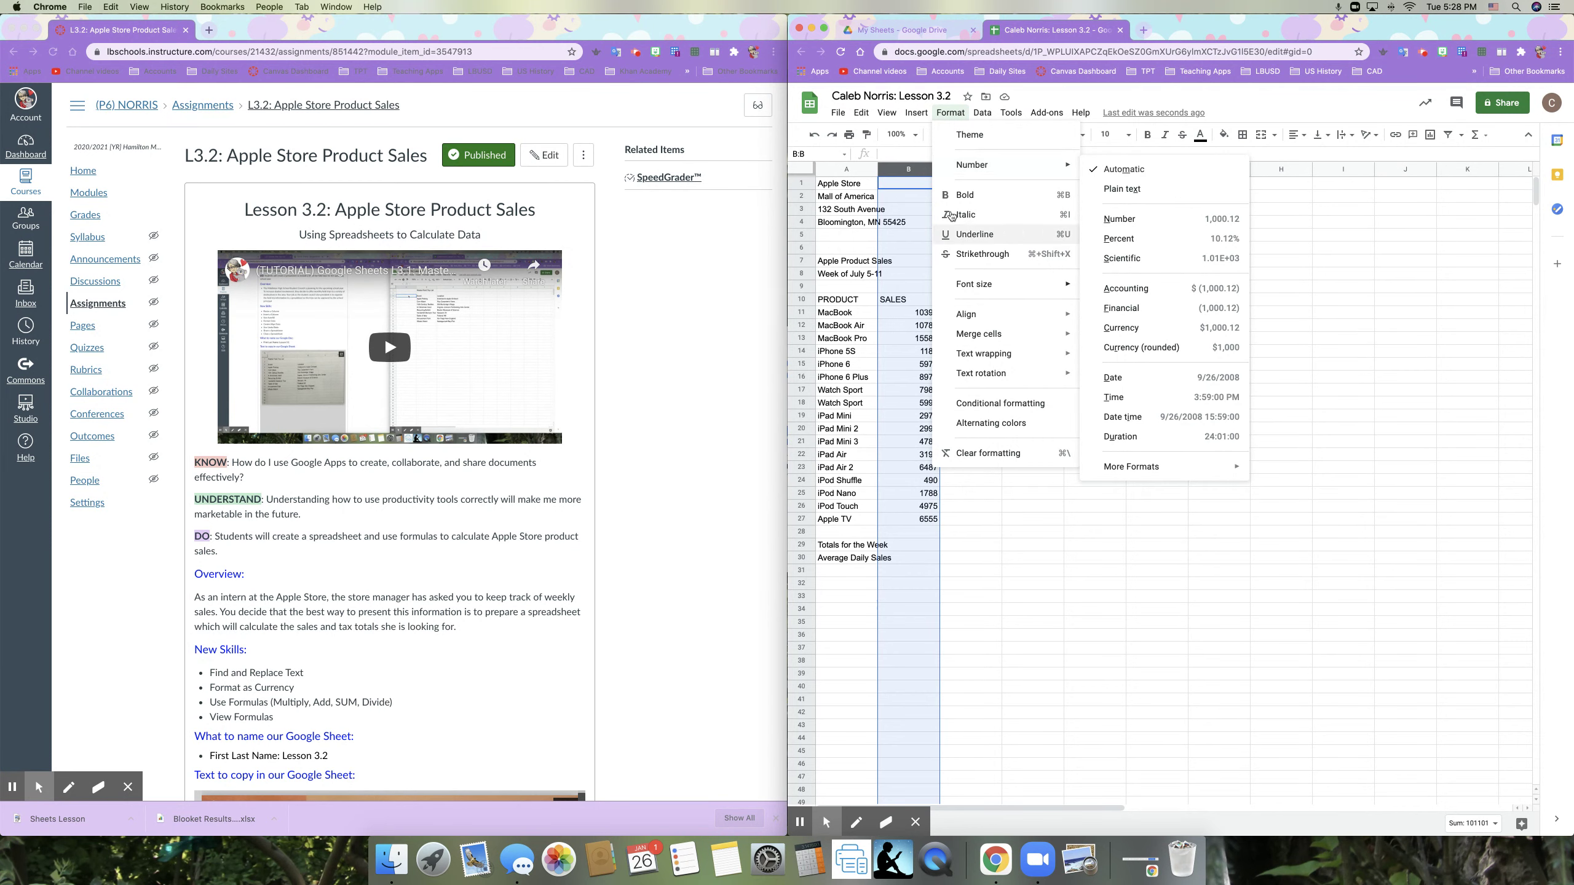
pyautogui.click(909, 169)
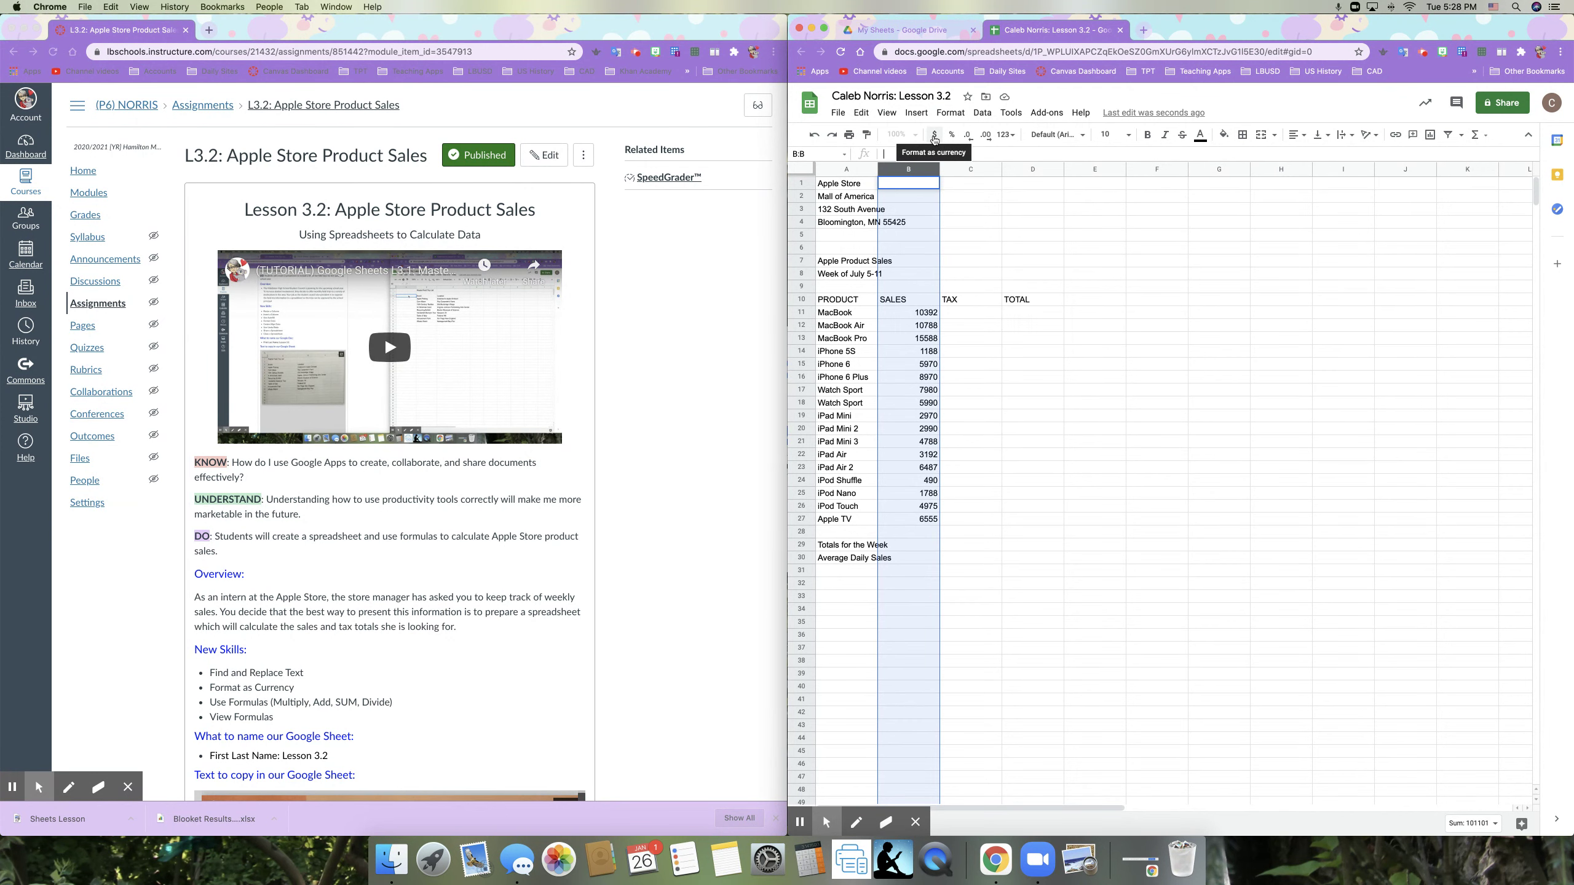
pyautogui.click(934, 135)
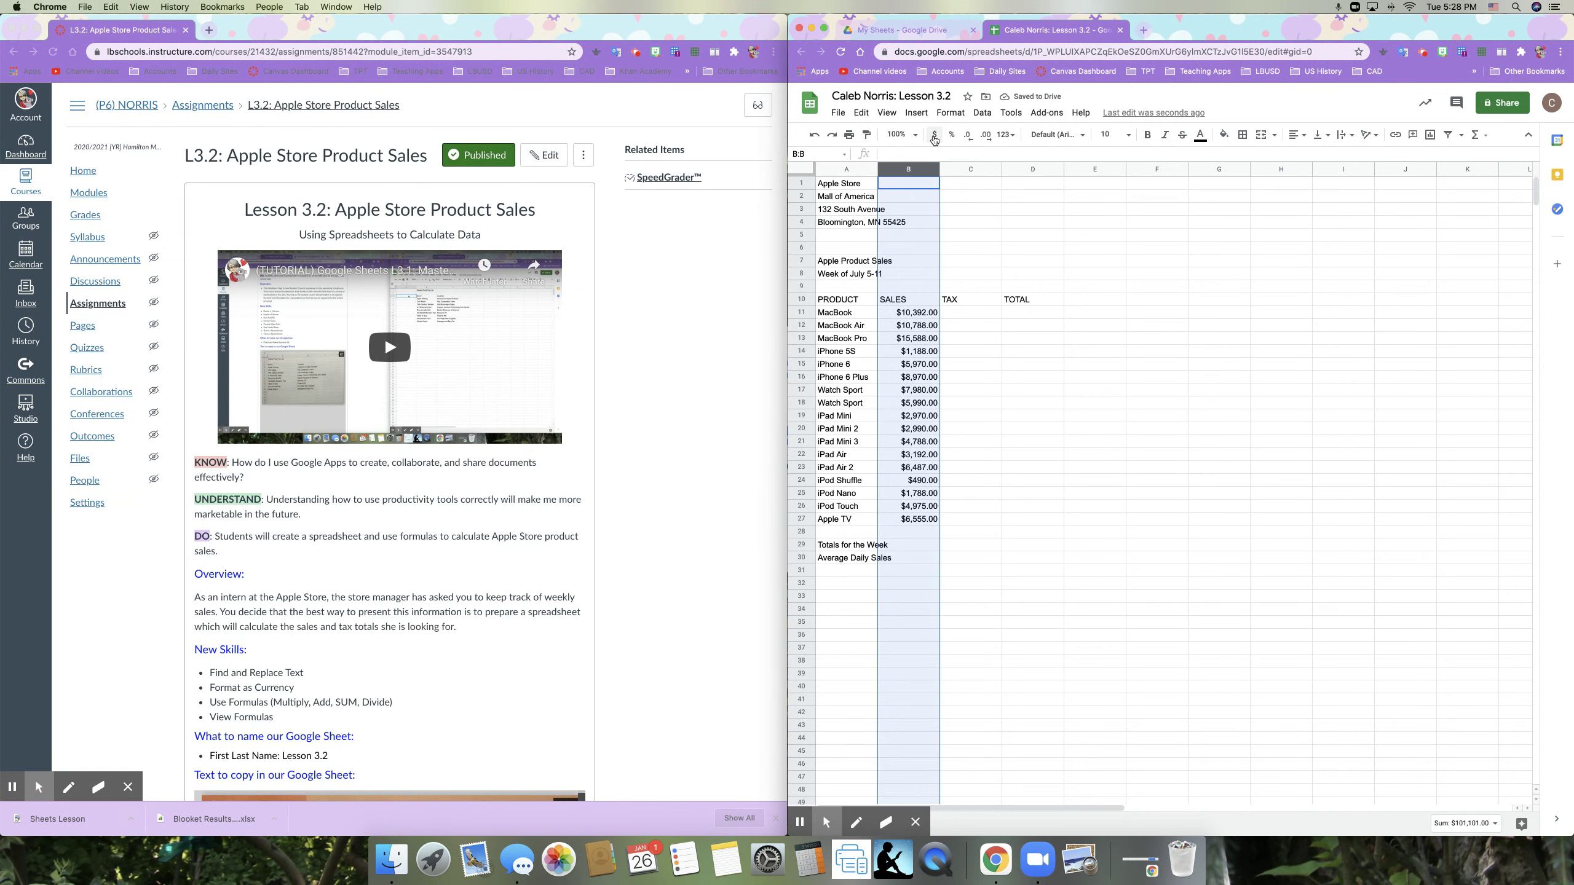
pyautogui.click(814, 134)
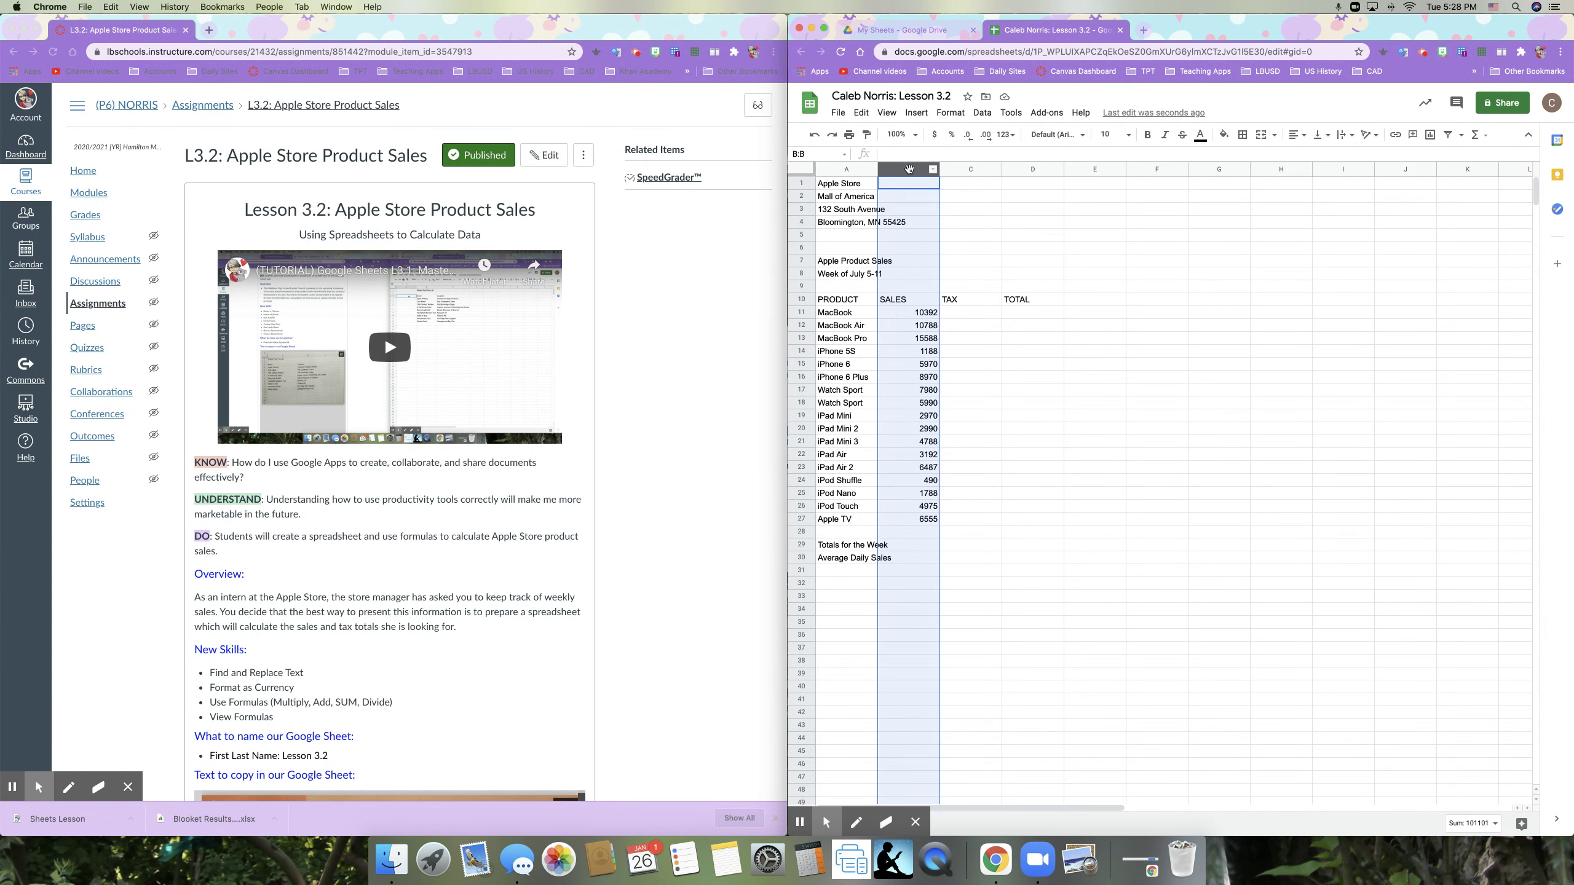
pyautogui.click(934, 135)
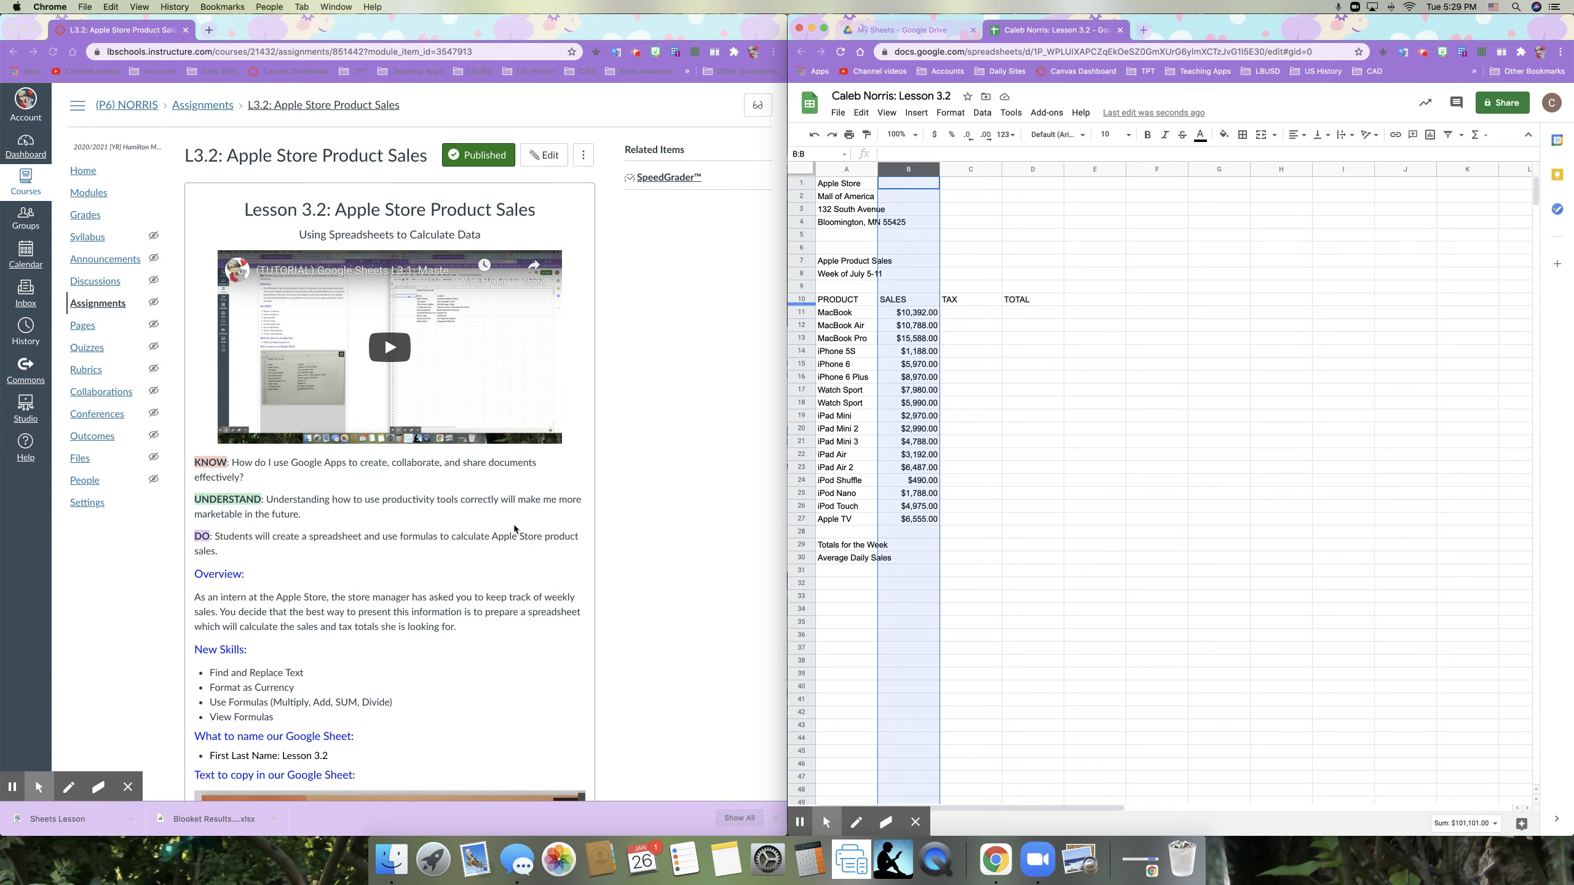
# Step: Begin a formula with = in cell C11 for the MacBook tax
pyautogui.click(957, 311)
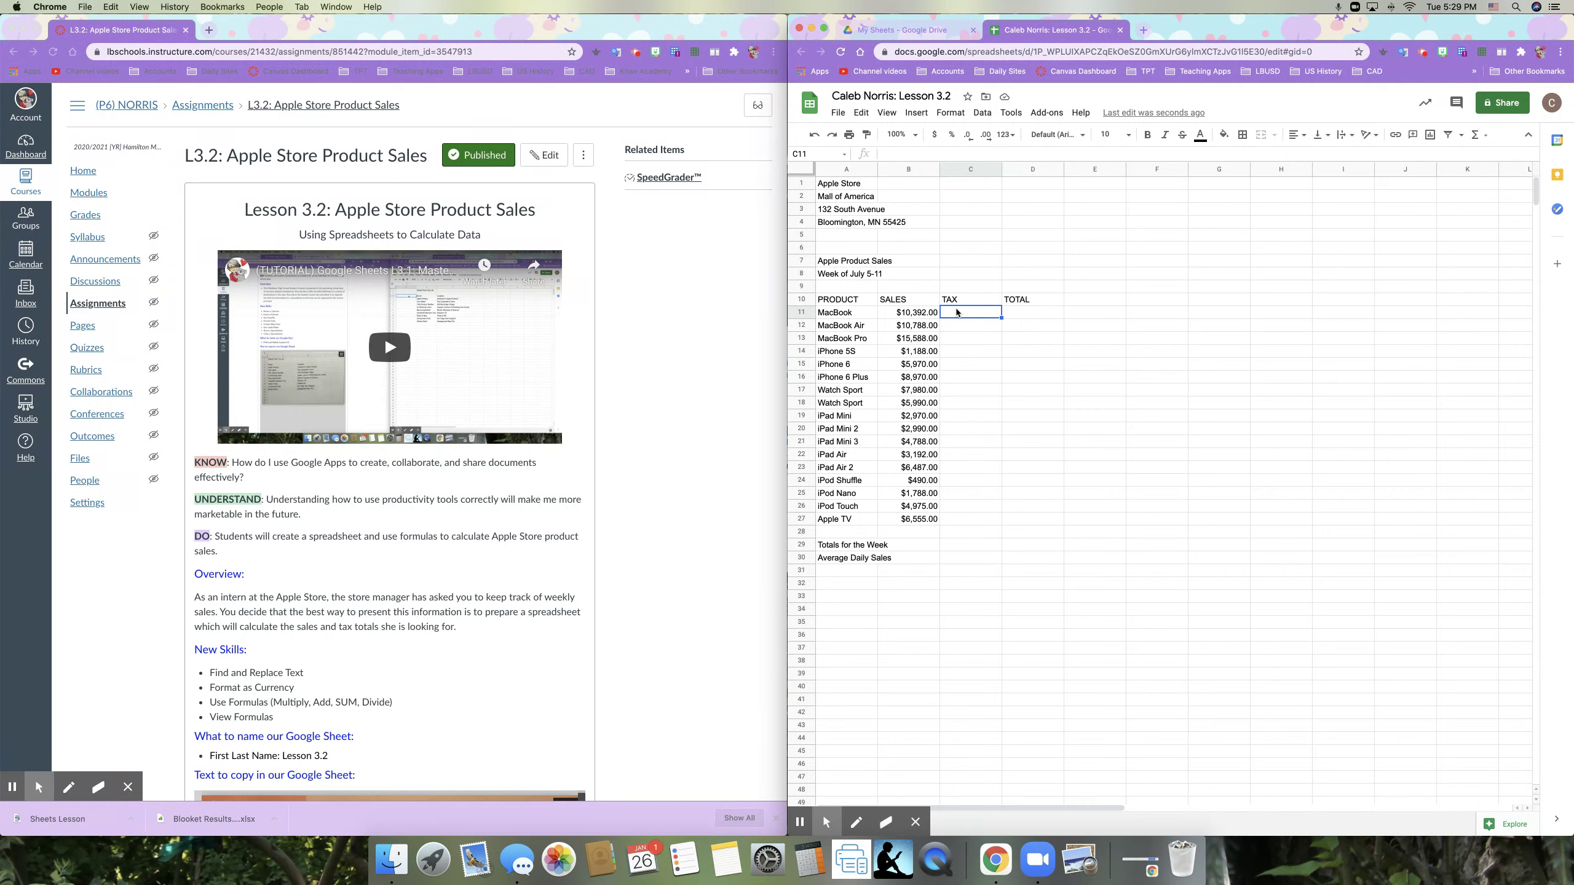
pyautogui.write('=')
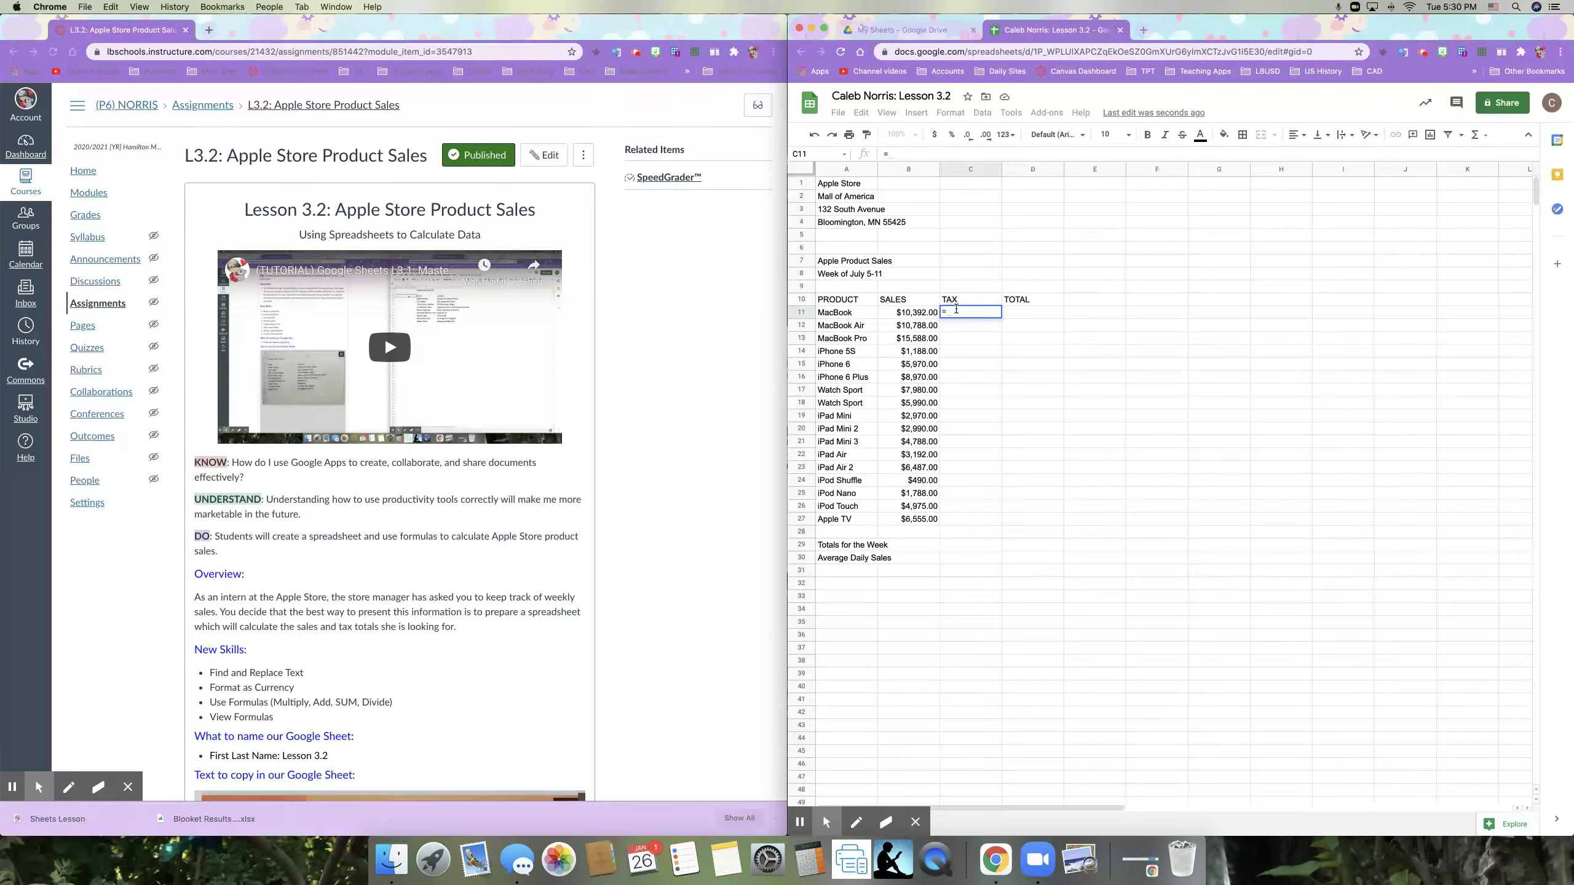
# Step: Complete =B11*7% in C11 to show $727.44 and dismiss the autofill suggestion
pyautogui.write('B11')
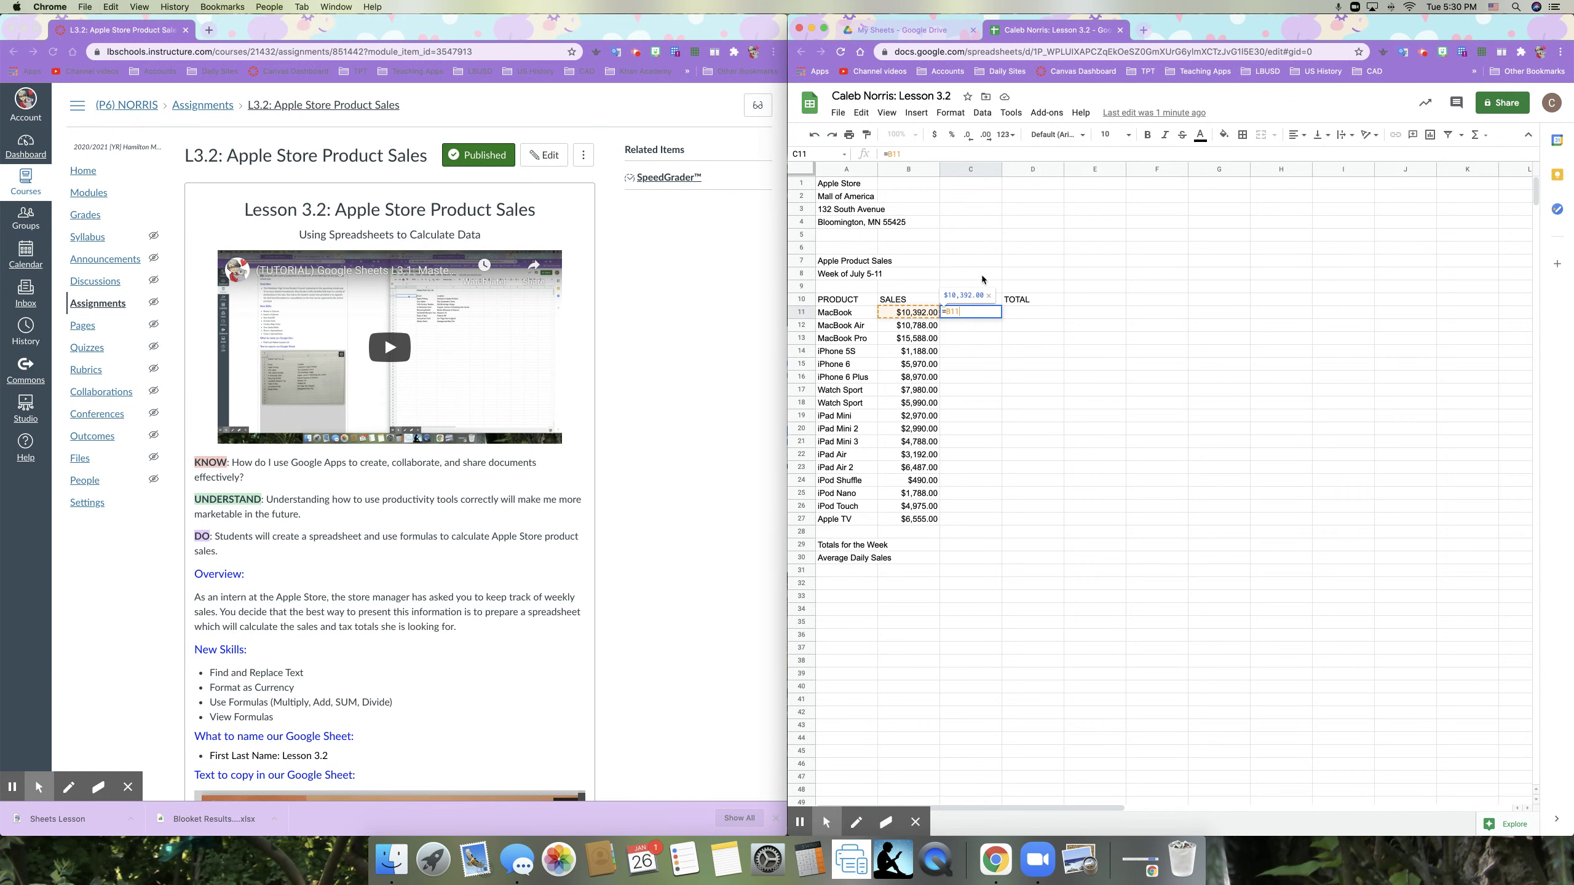
pyautogui.write('*')
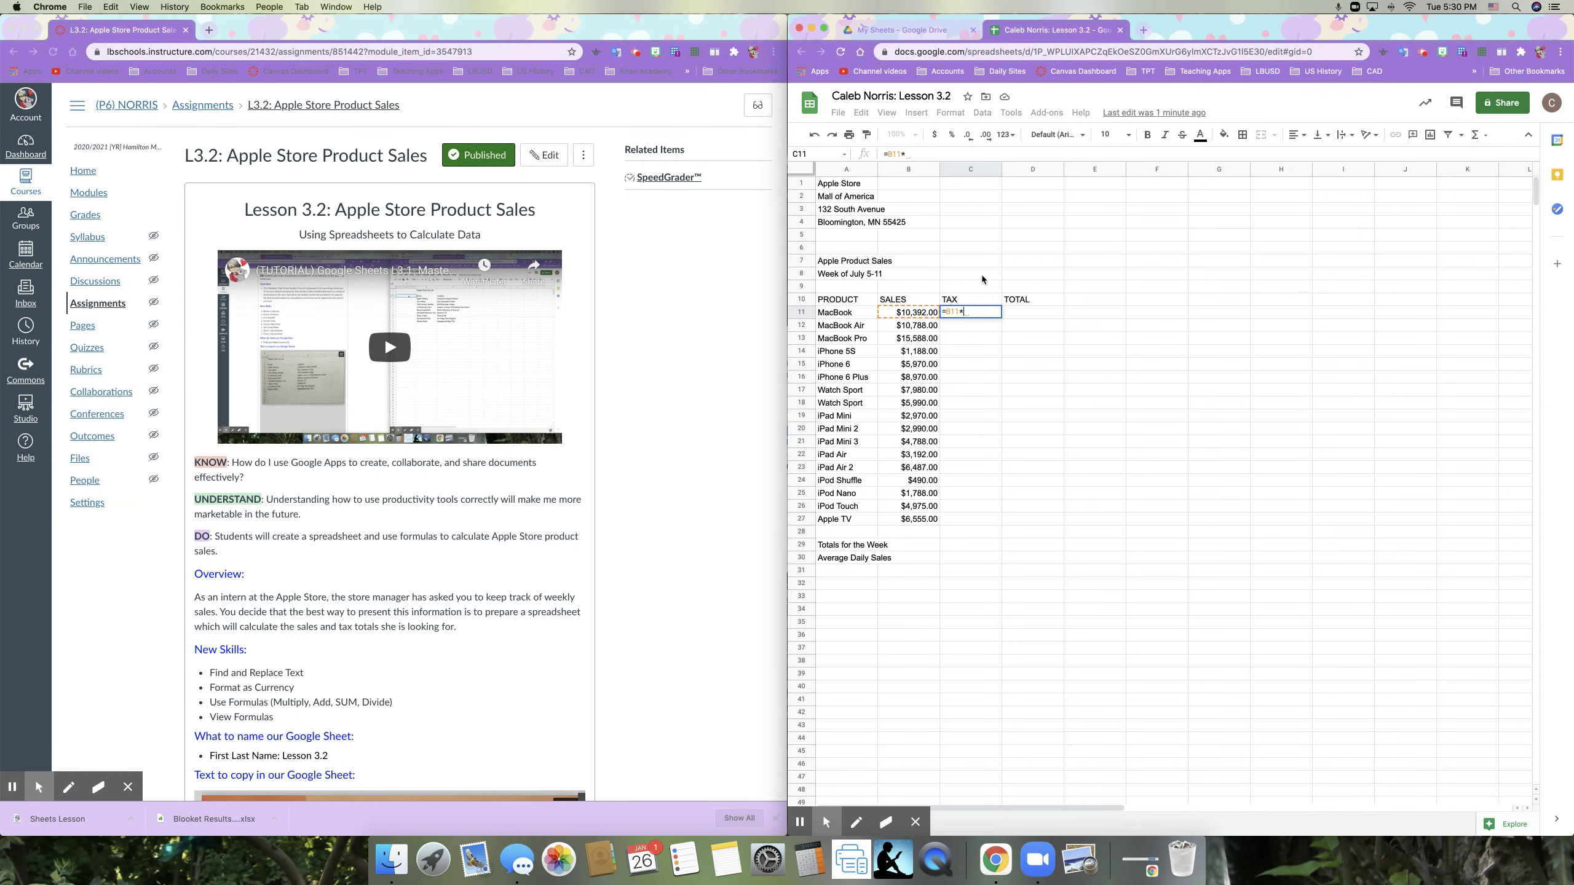
pyautogui.write('7')
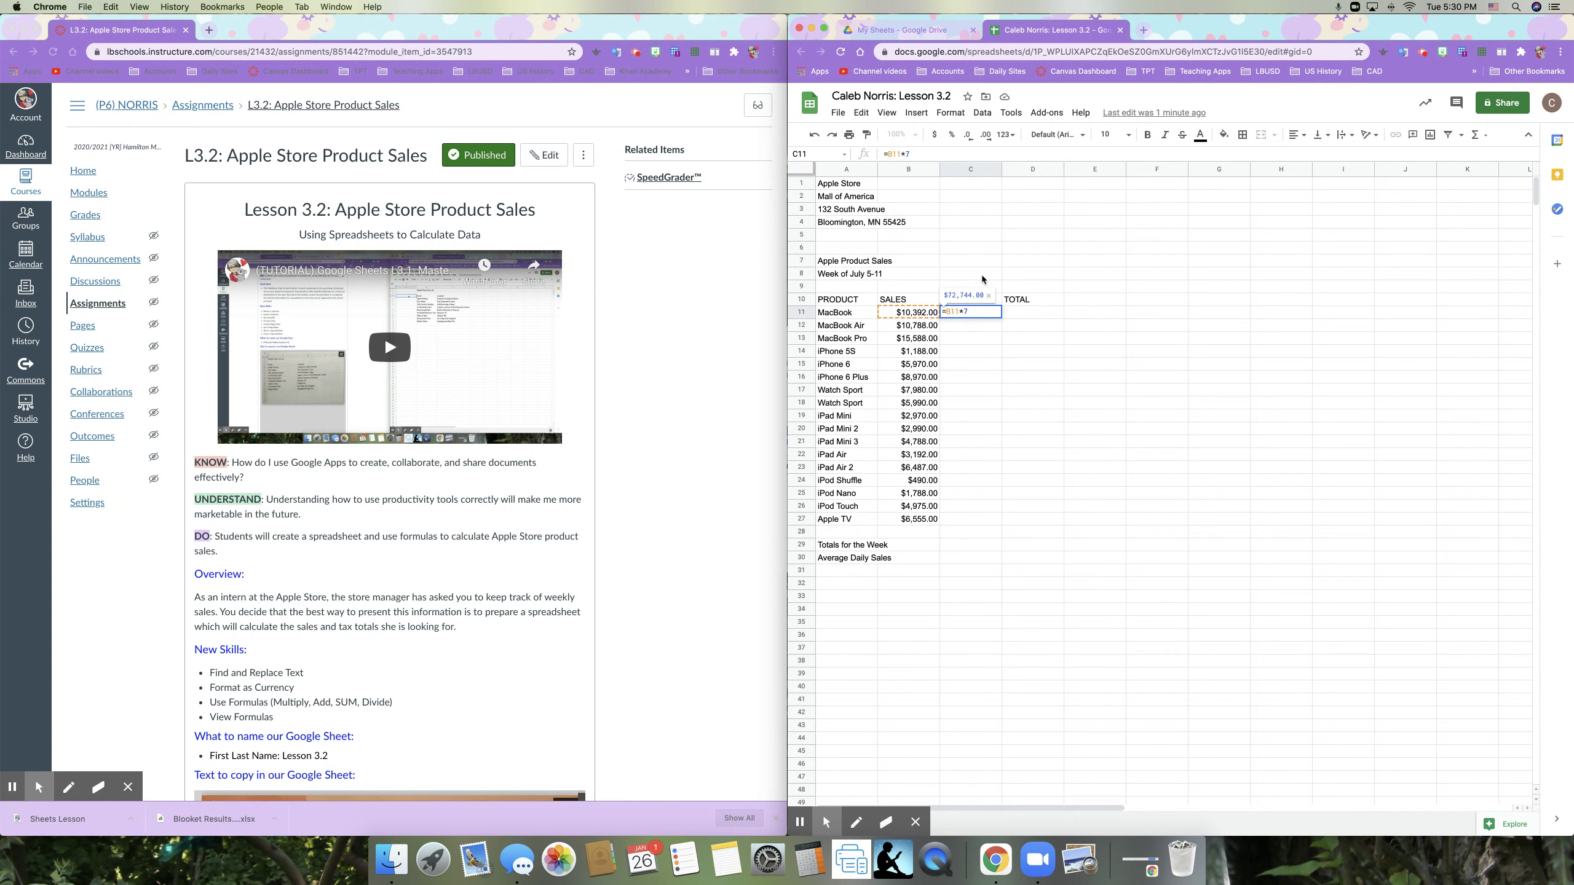
pyautogui.write('%')
pyautogui.press('Return')
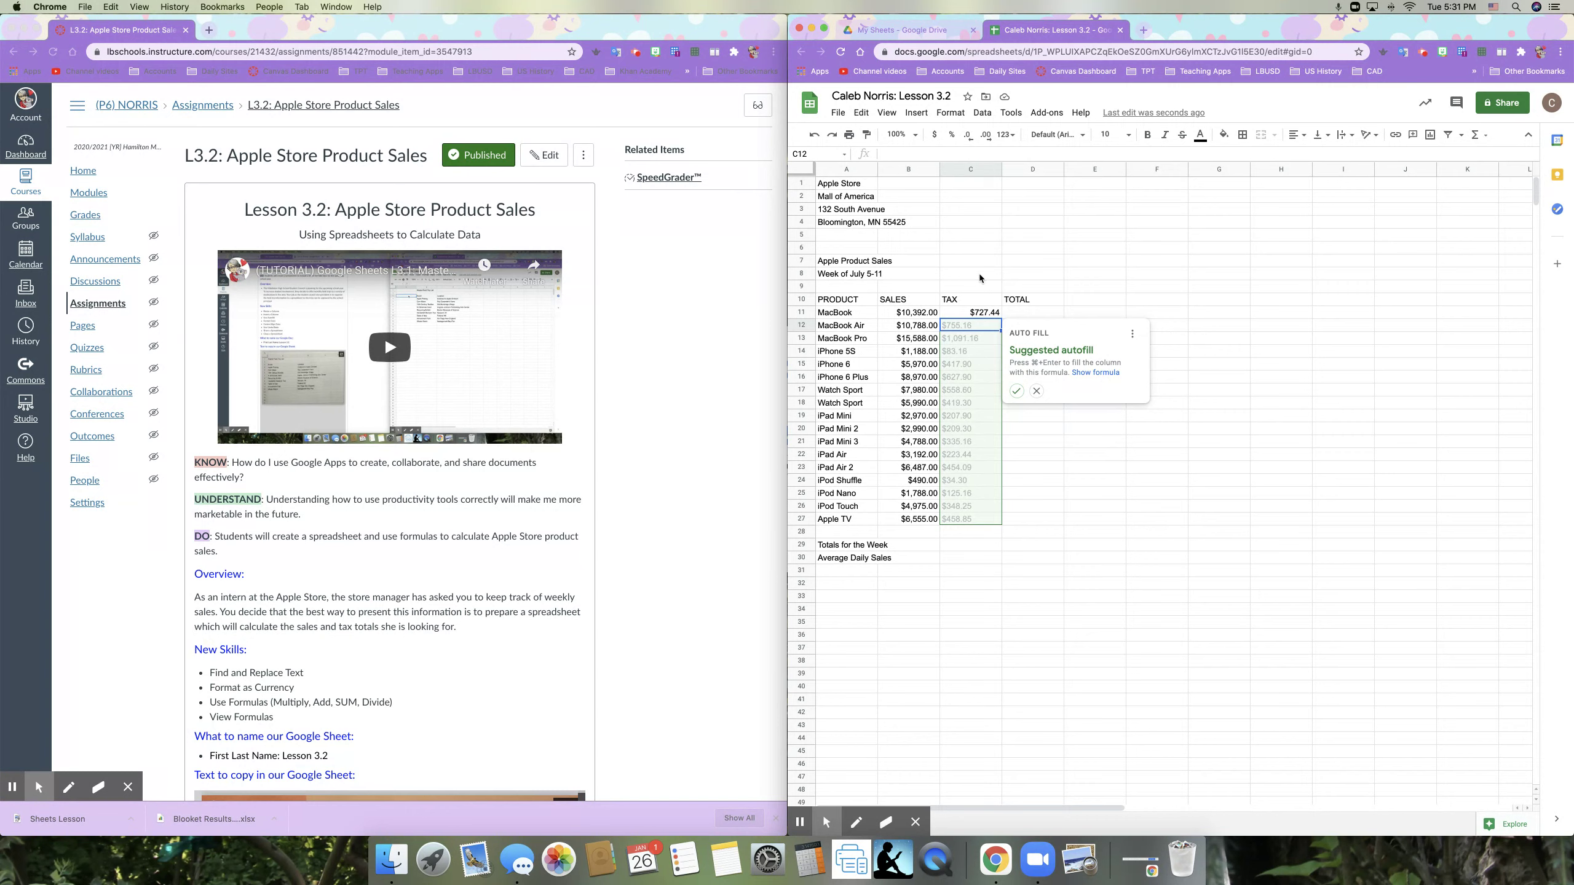
pyautogui.click(1041, 397)
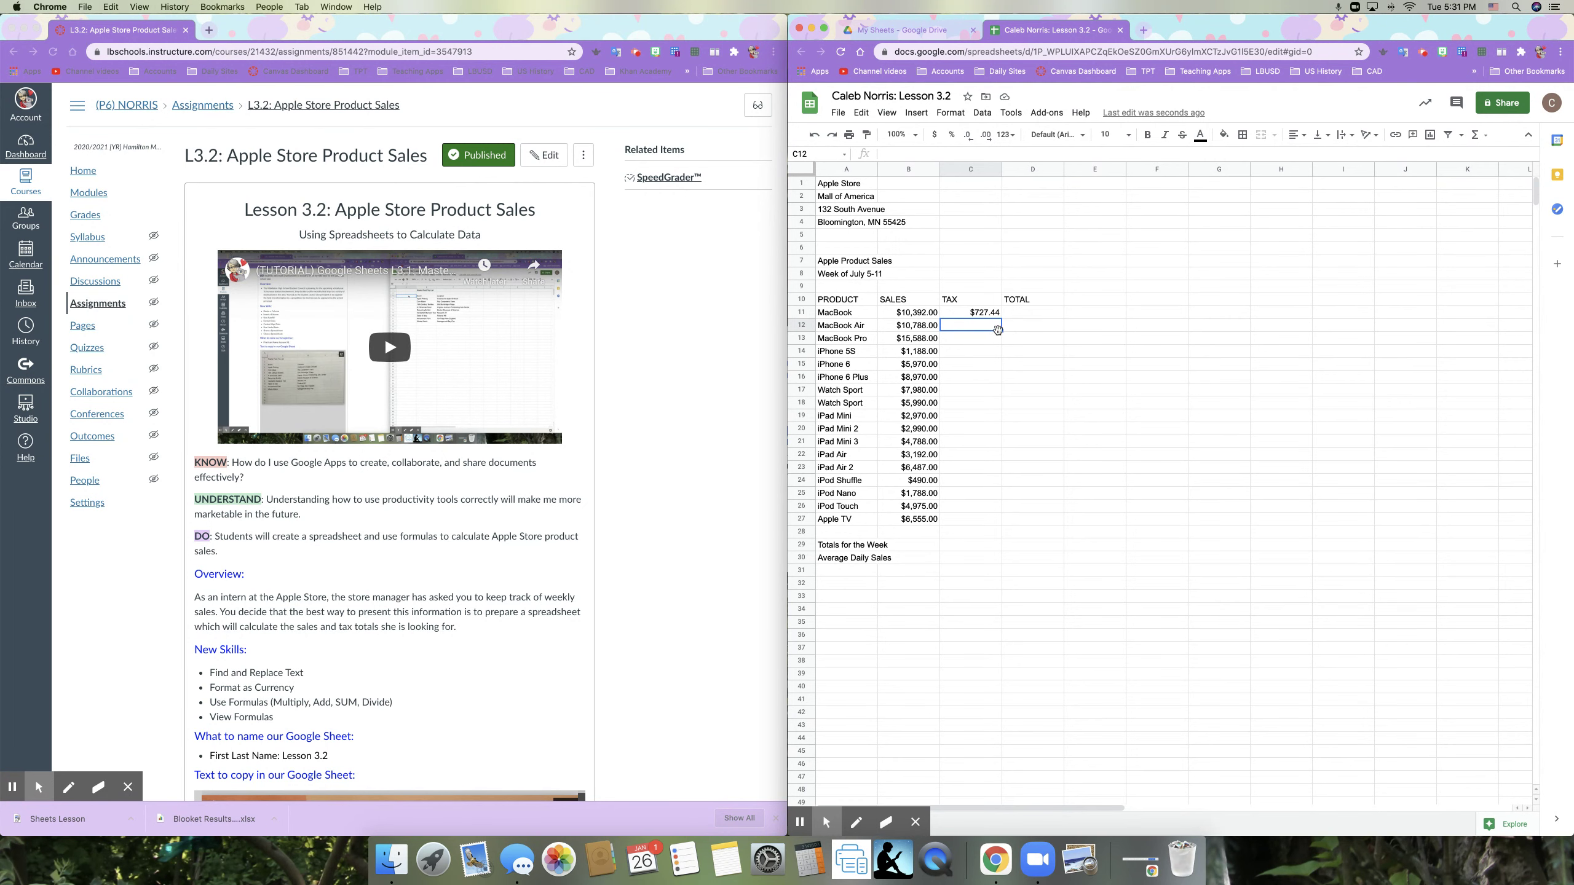
# Step: Enter the MacBook total =B11+C11 in D11 and dismiss the autofill suggestion
pyautogui.click(1013, 315)
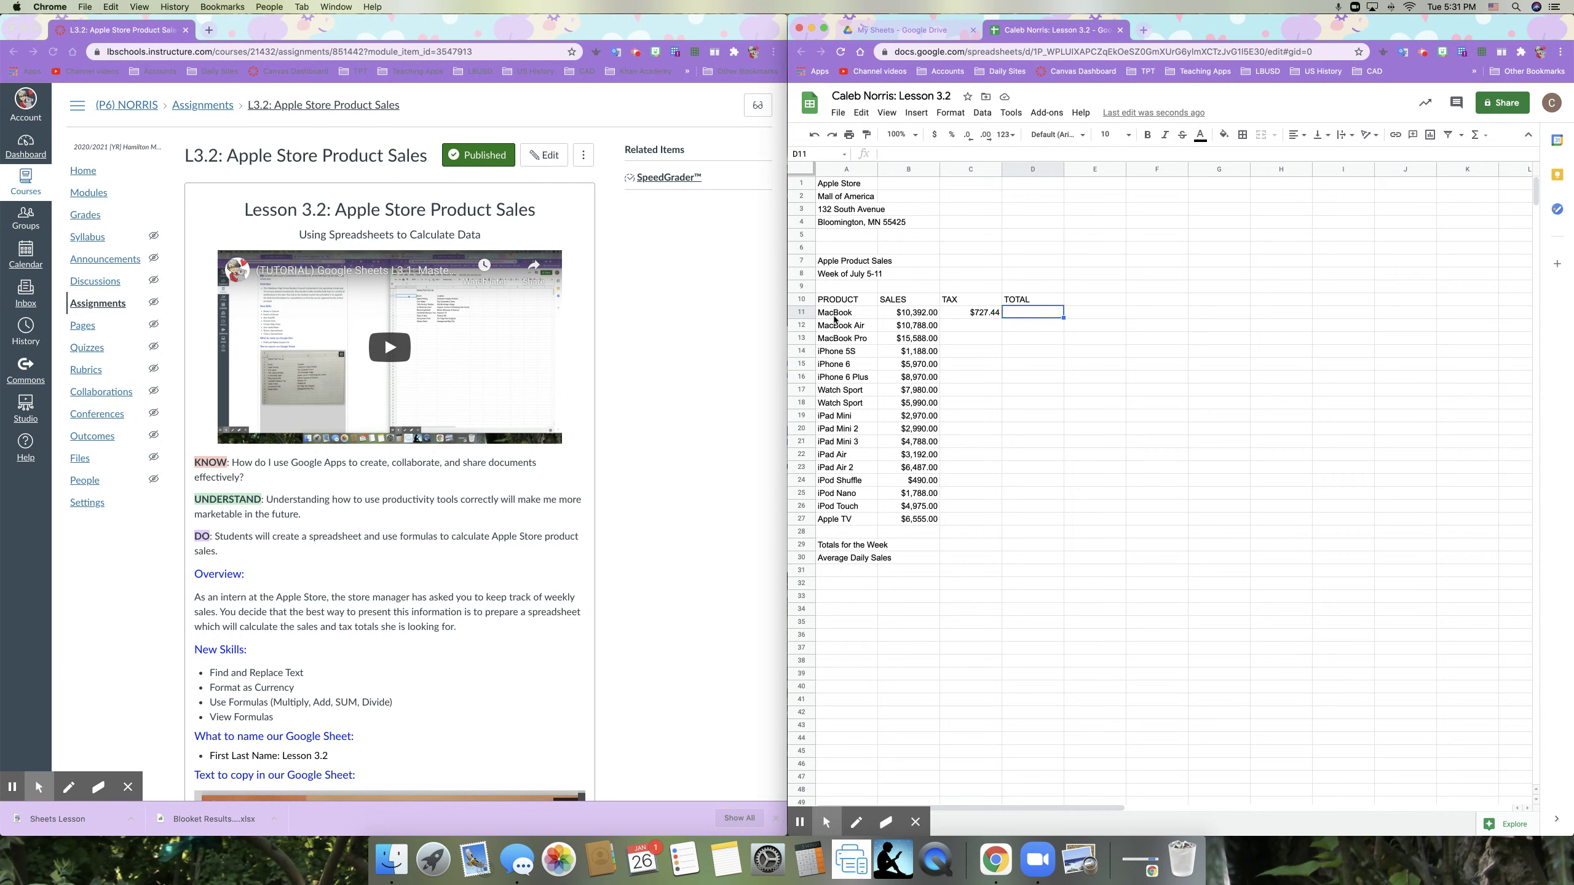
pyautogui.click(1008, 315)
pyautogui.write('=')
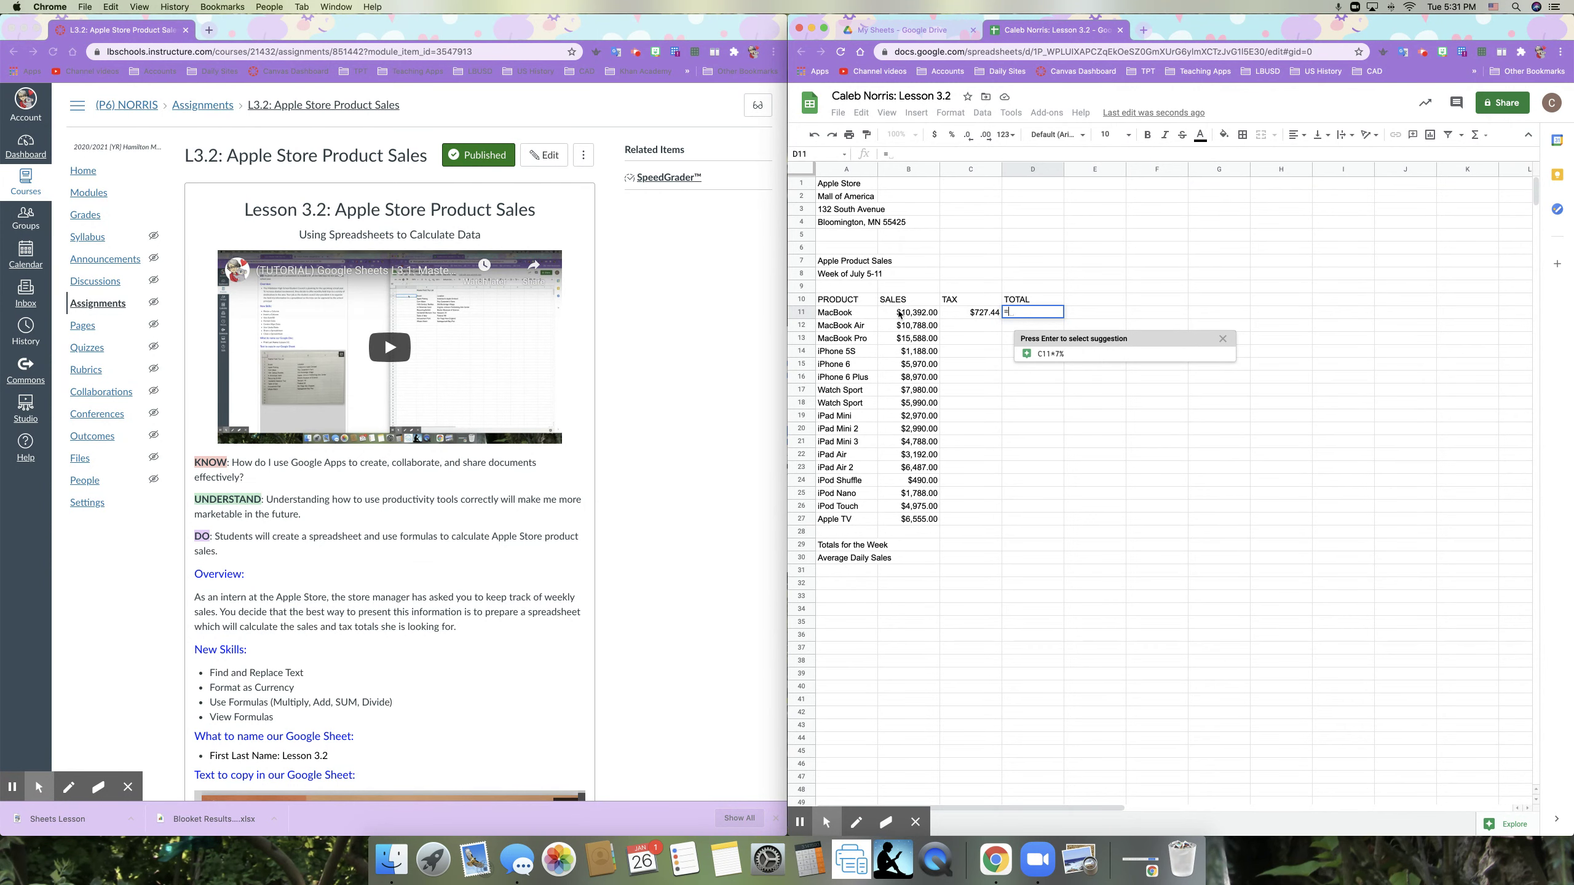
pyautogui.click(899, 315)
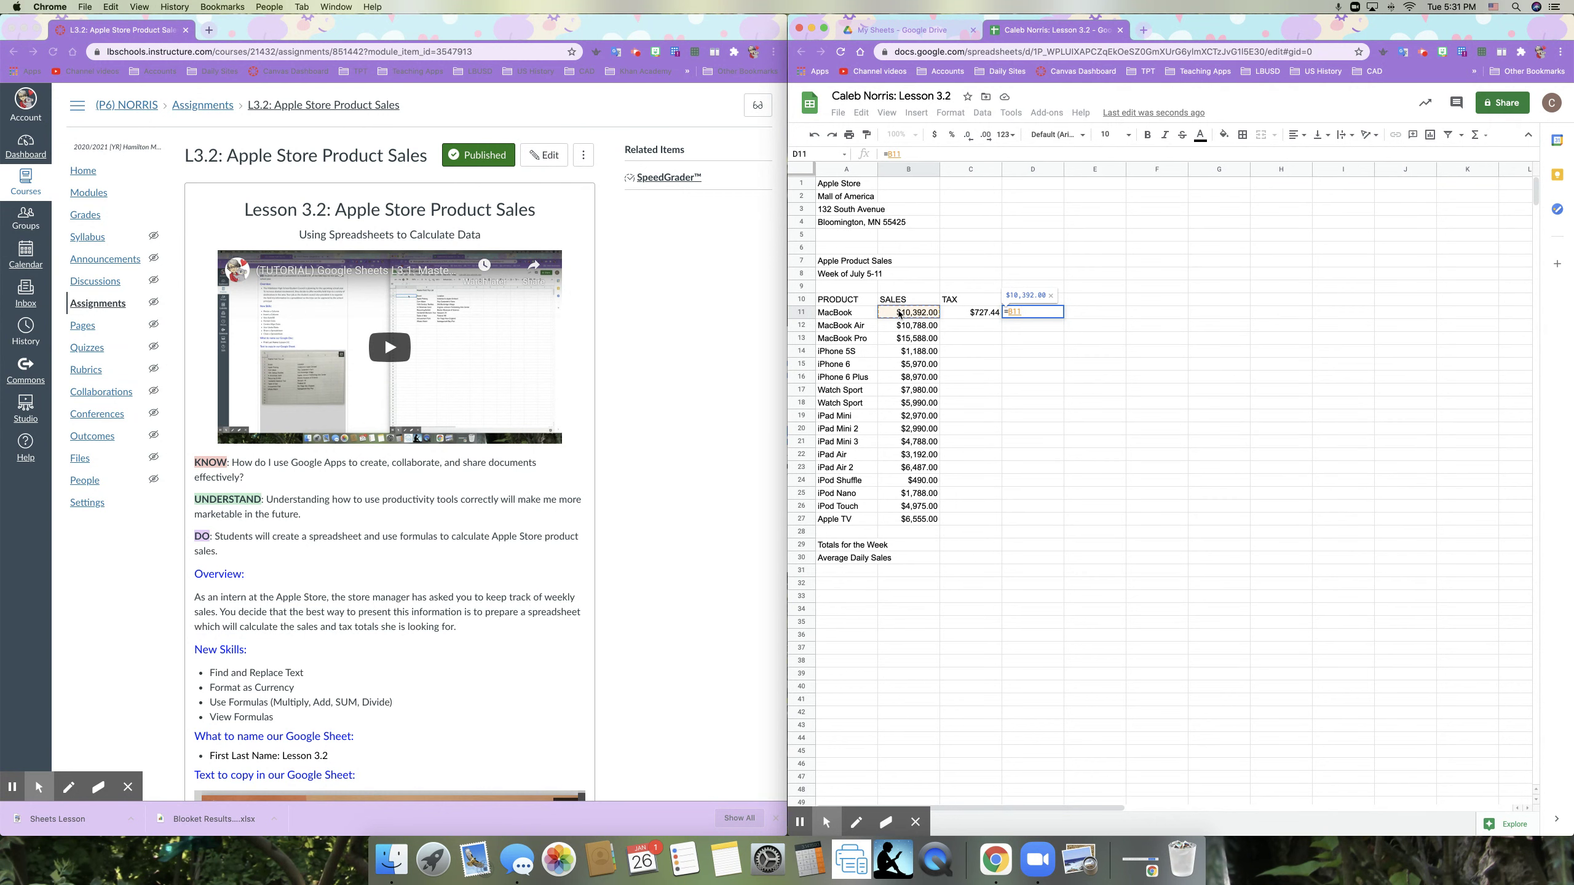
pyautogui.write('+')
pyautogui.click(972, 314)
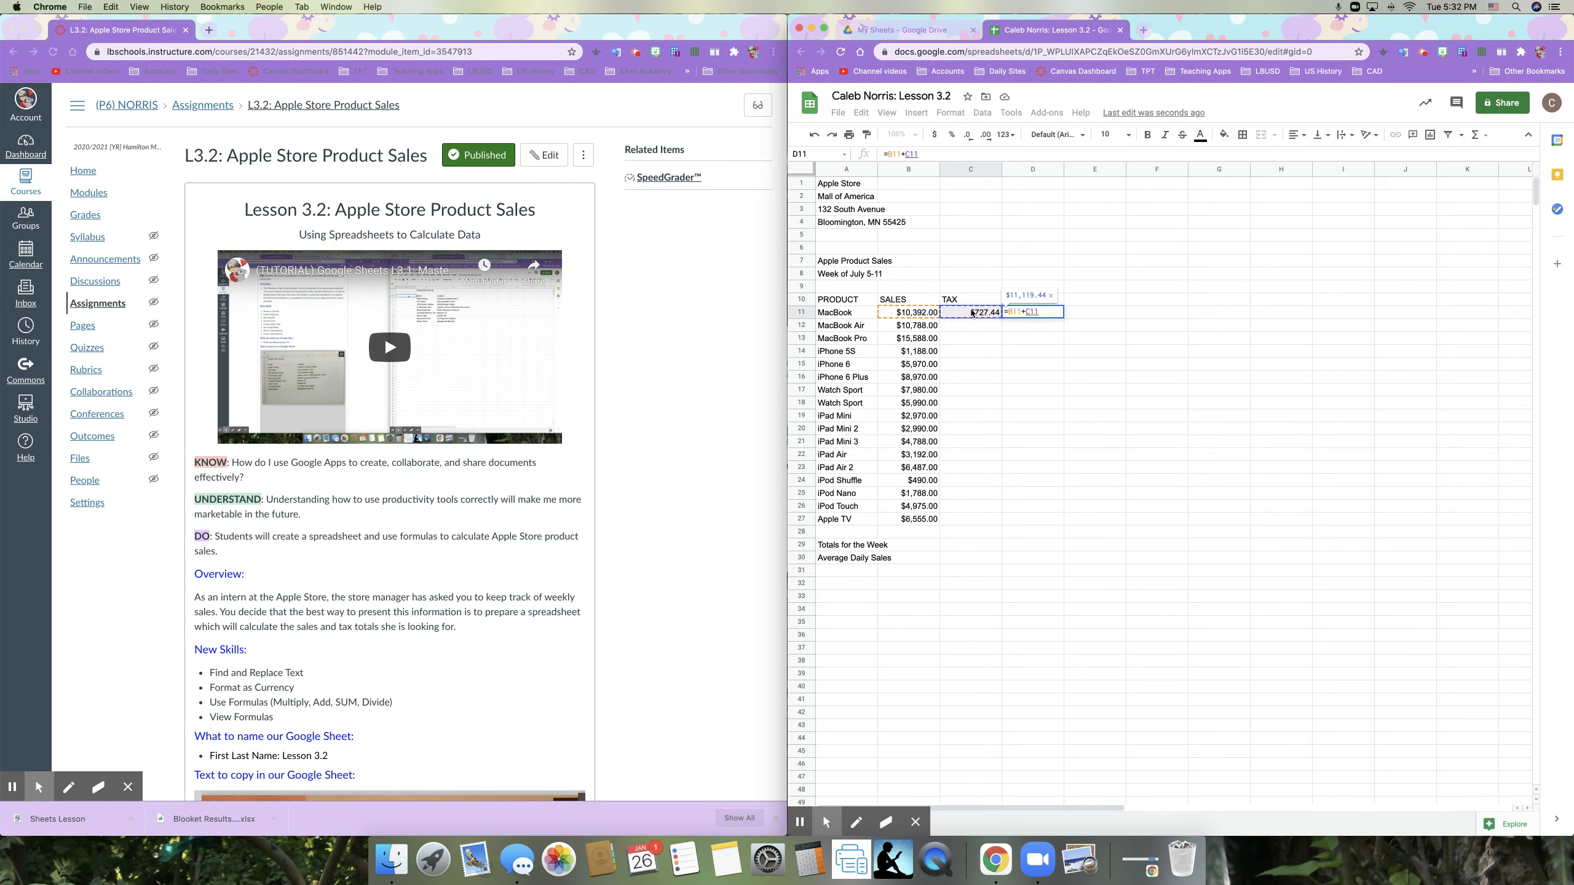
pyautogui.press('Return')
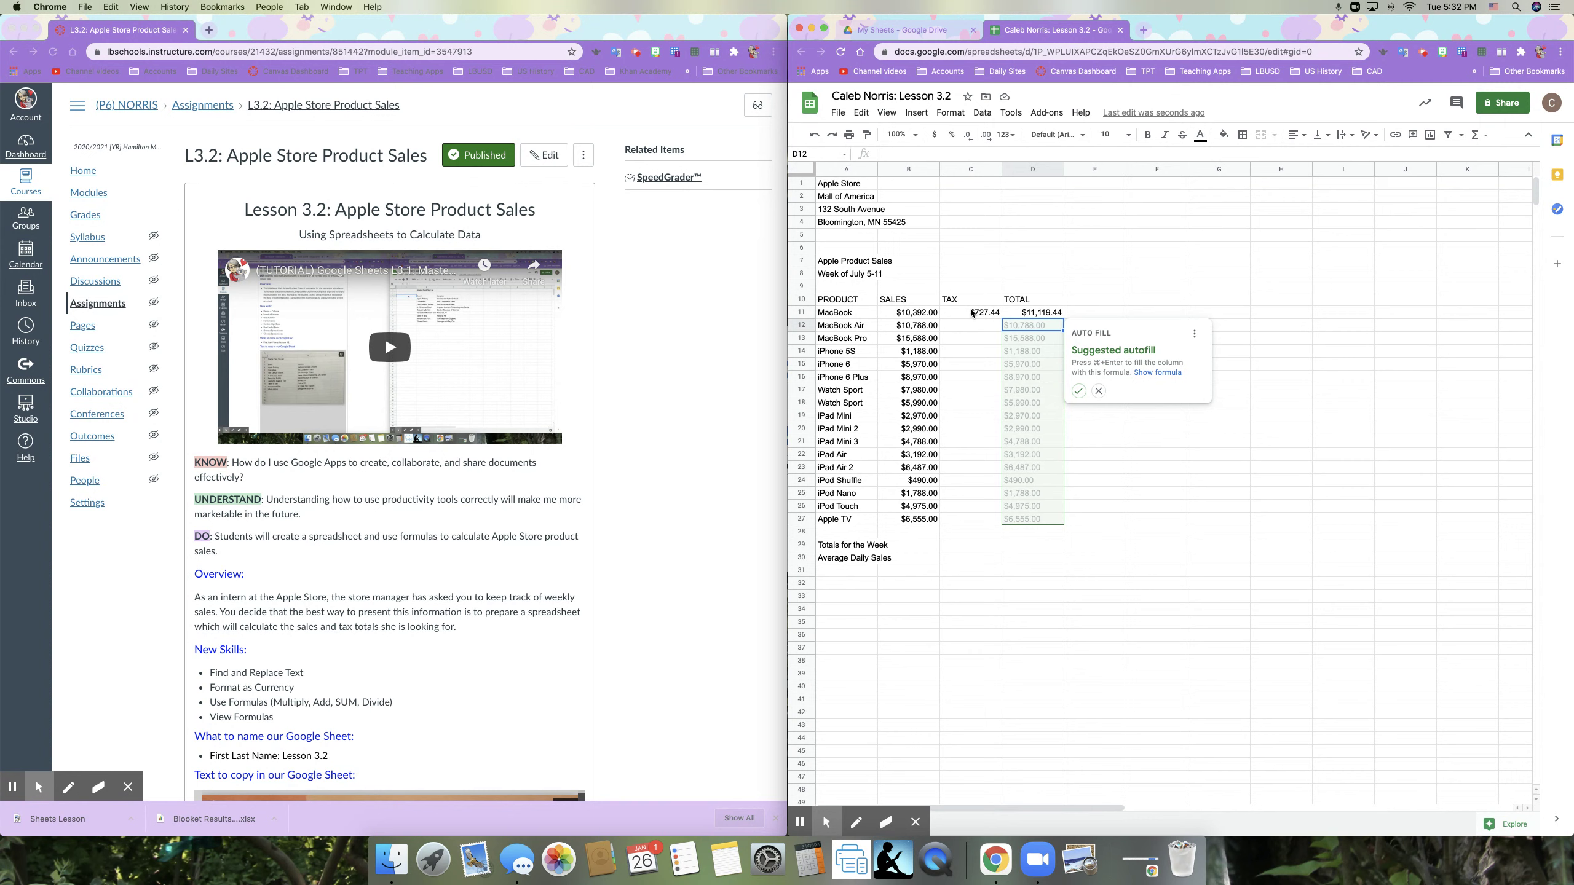
pyautogui.click(1100, 392)
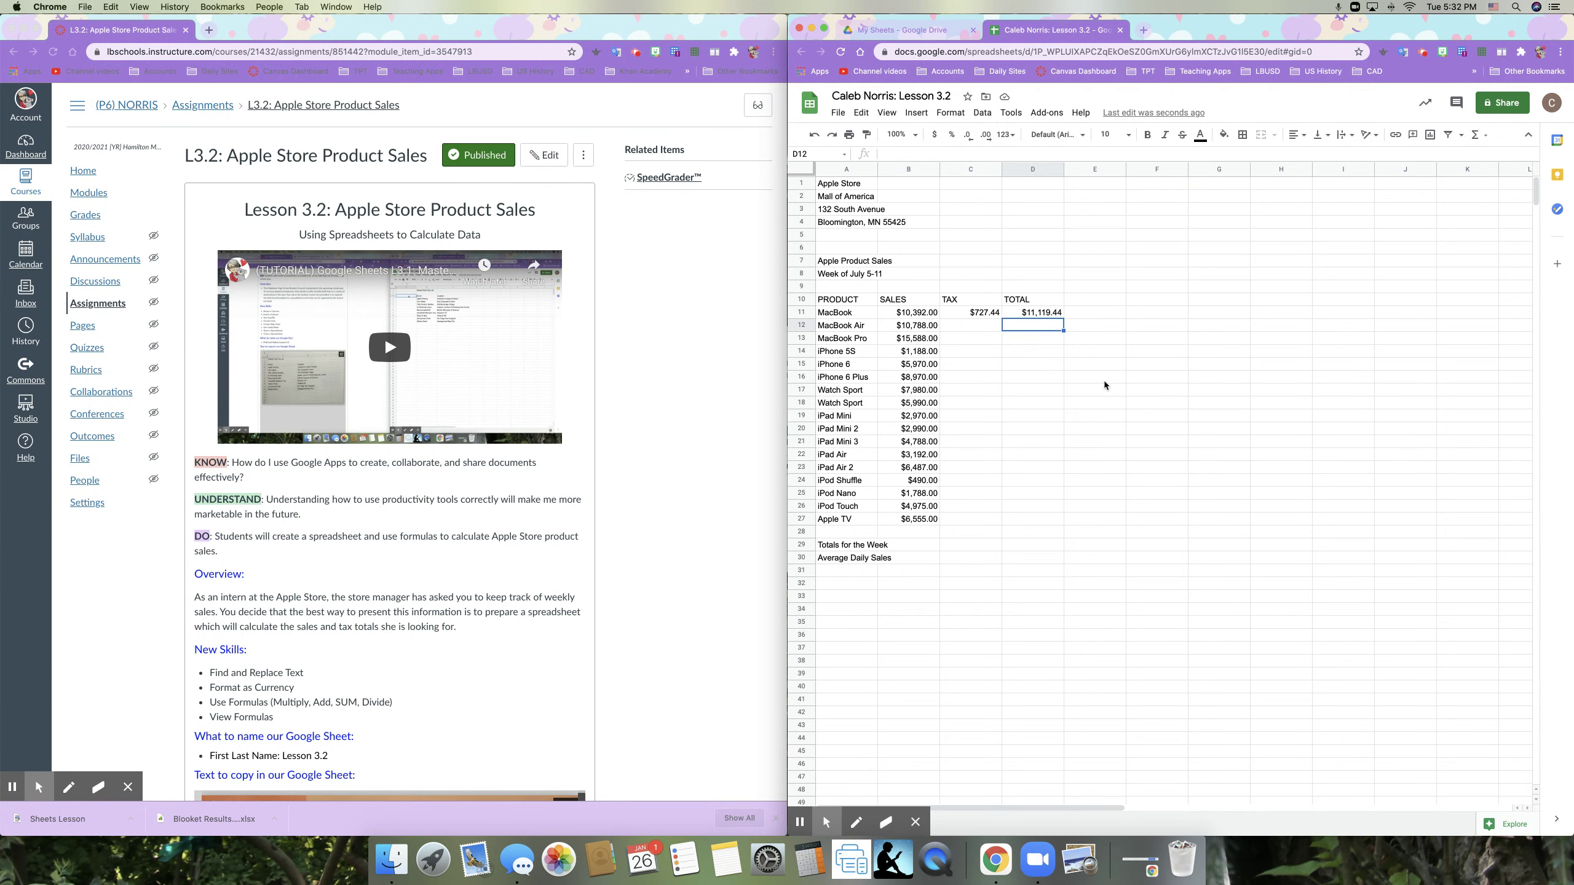
# Step: Undo both formulas and re-enter the 7% tax formula =b11*7% in C11
pyautogui.click(814, 134)
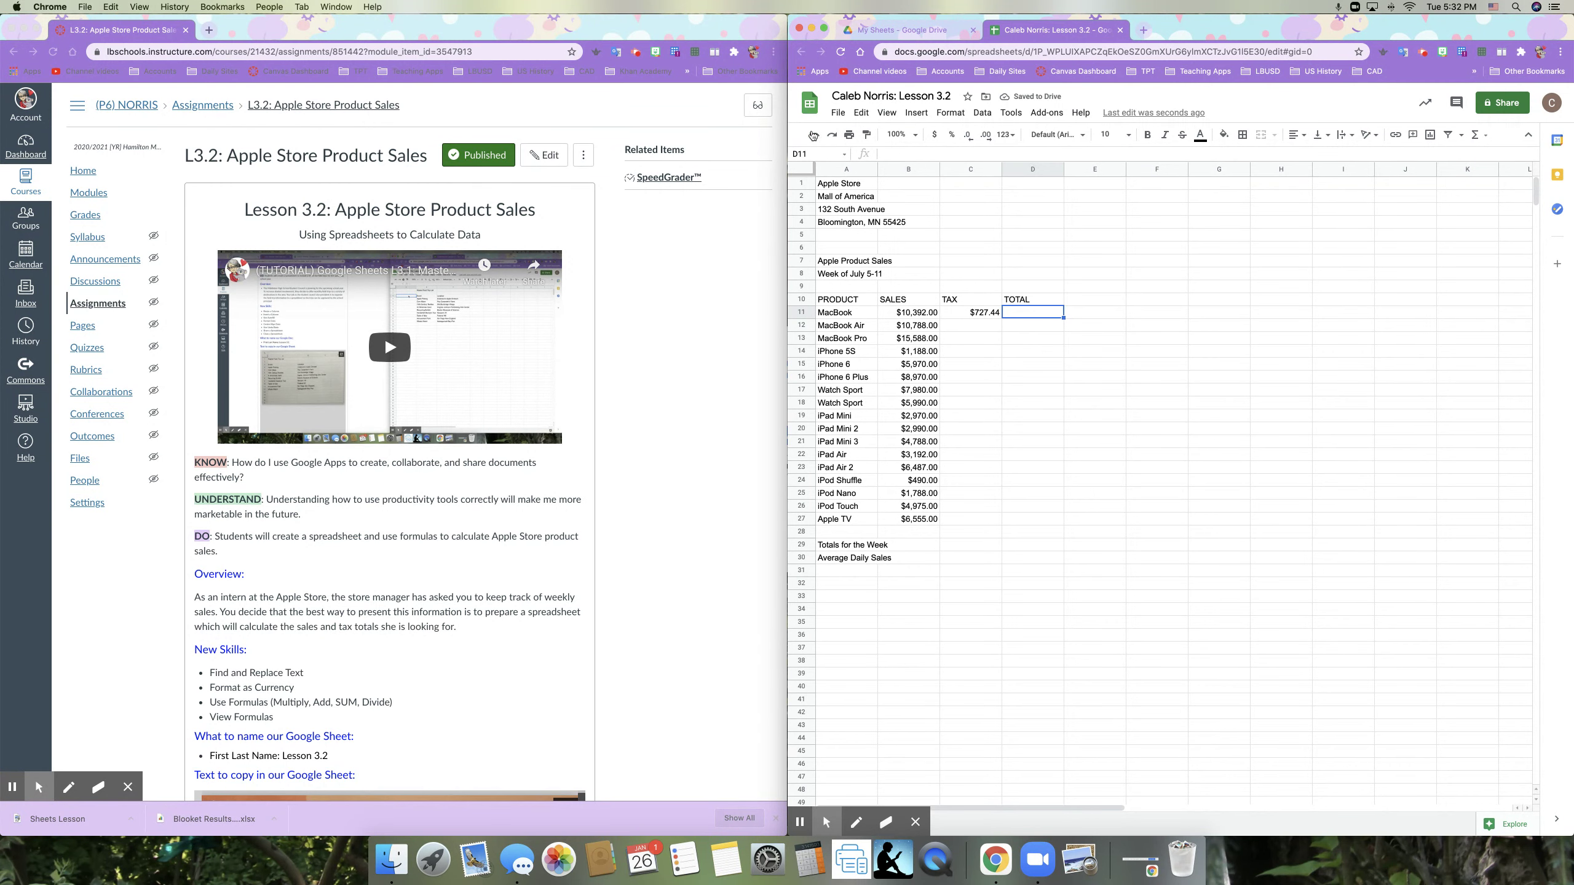
pyautogui.click(814, 134)
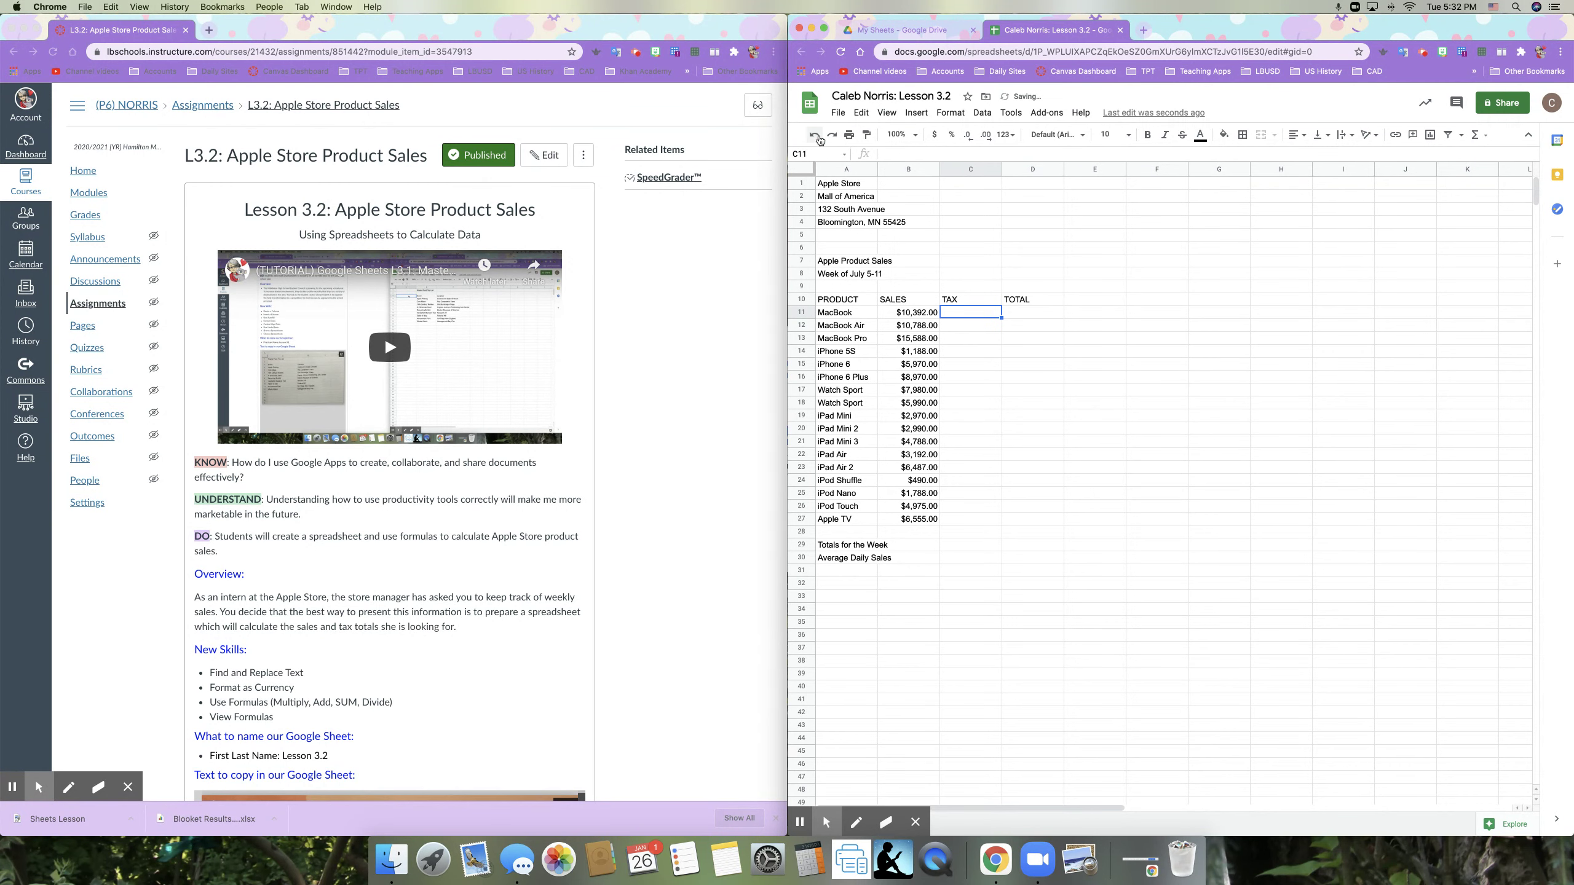
pyautogui.click(956, 314)
pyautogui.write('=')
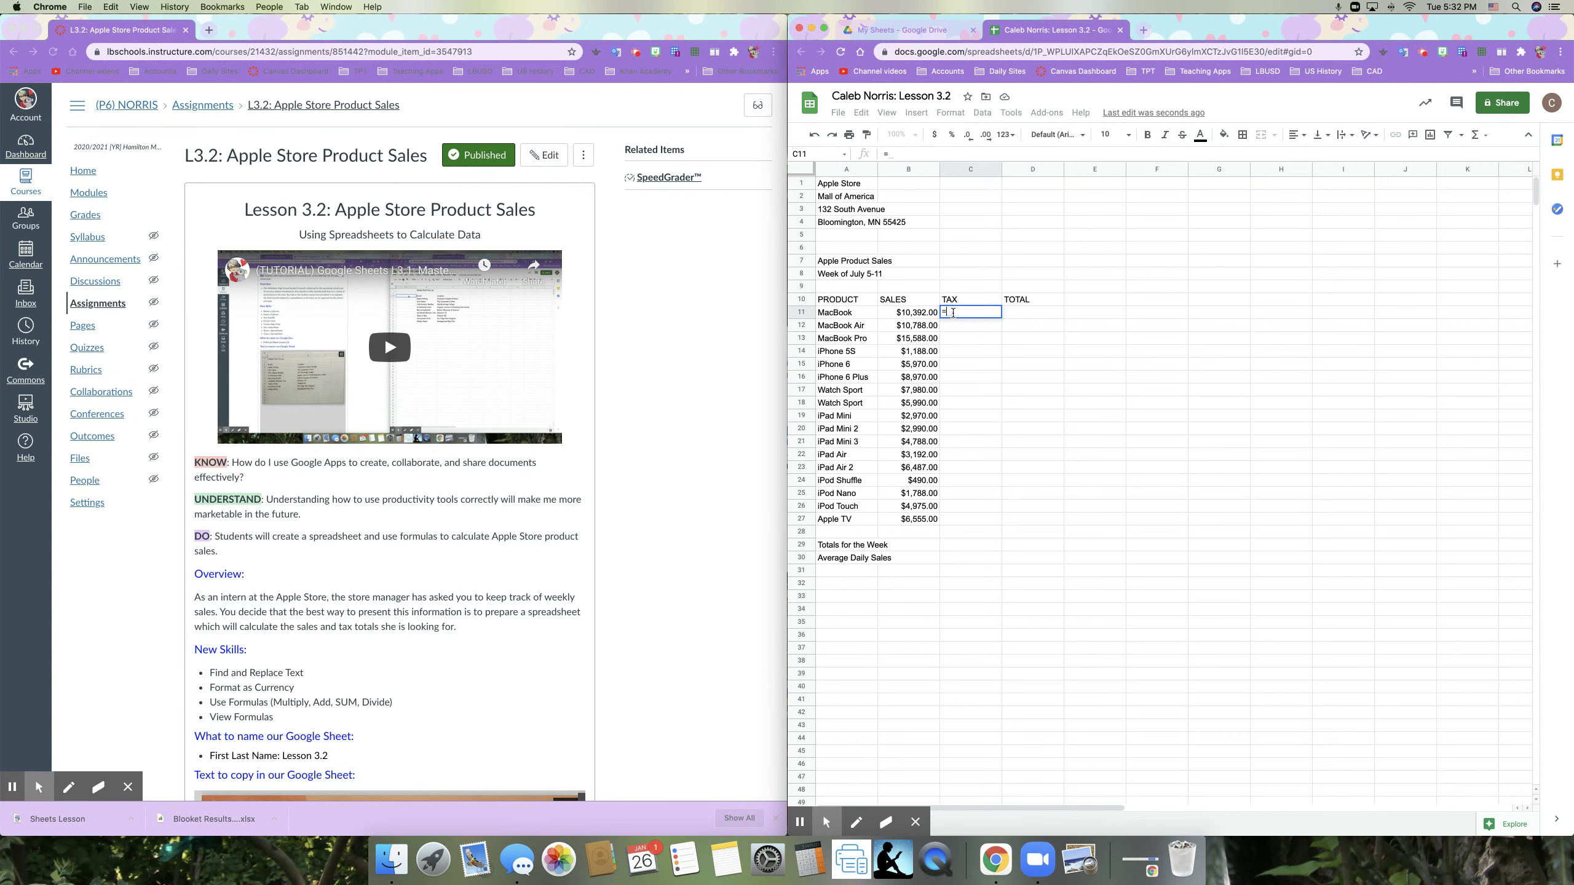
pyautogui.write('b11')
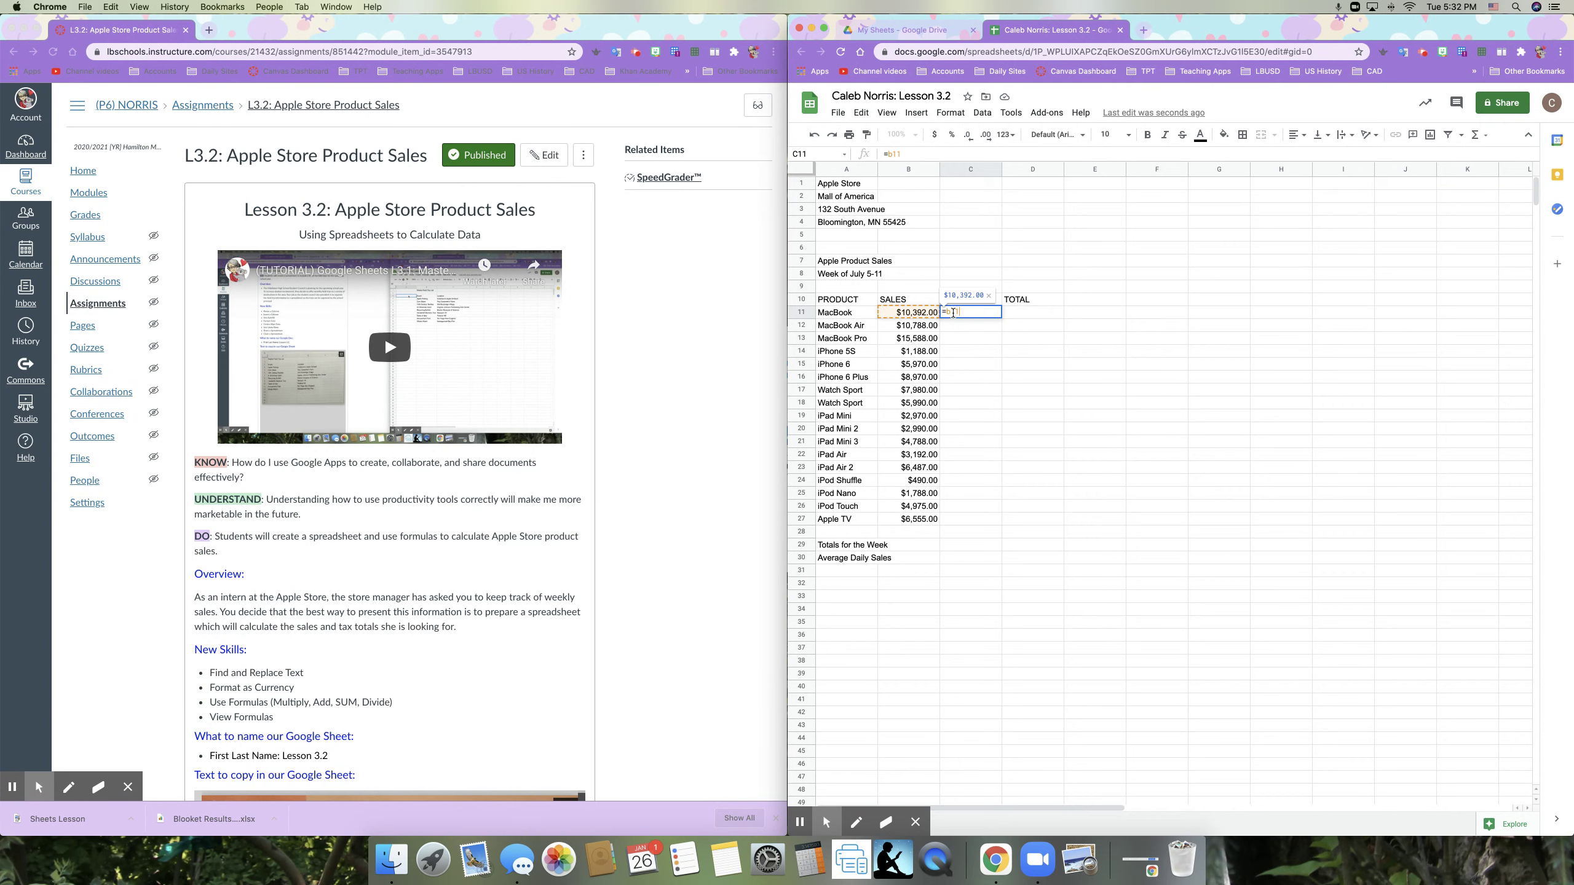
pyautogui.write('*')
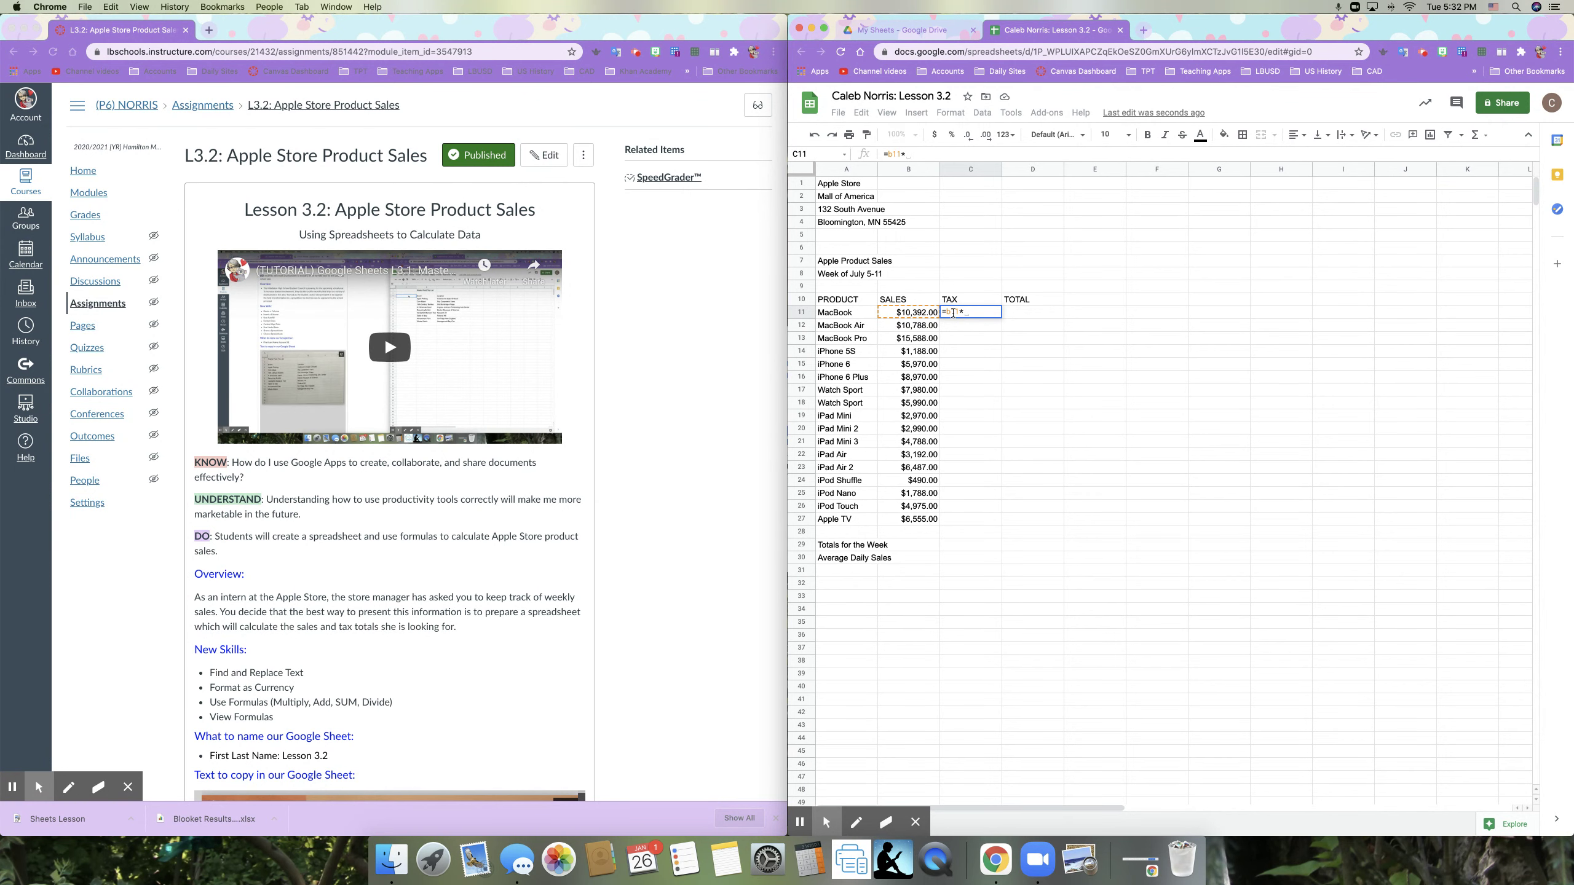
pyautogui.write('7%')
pyautogui.press('Return')
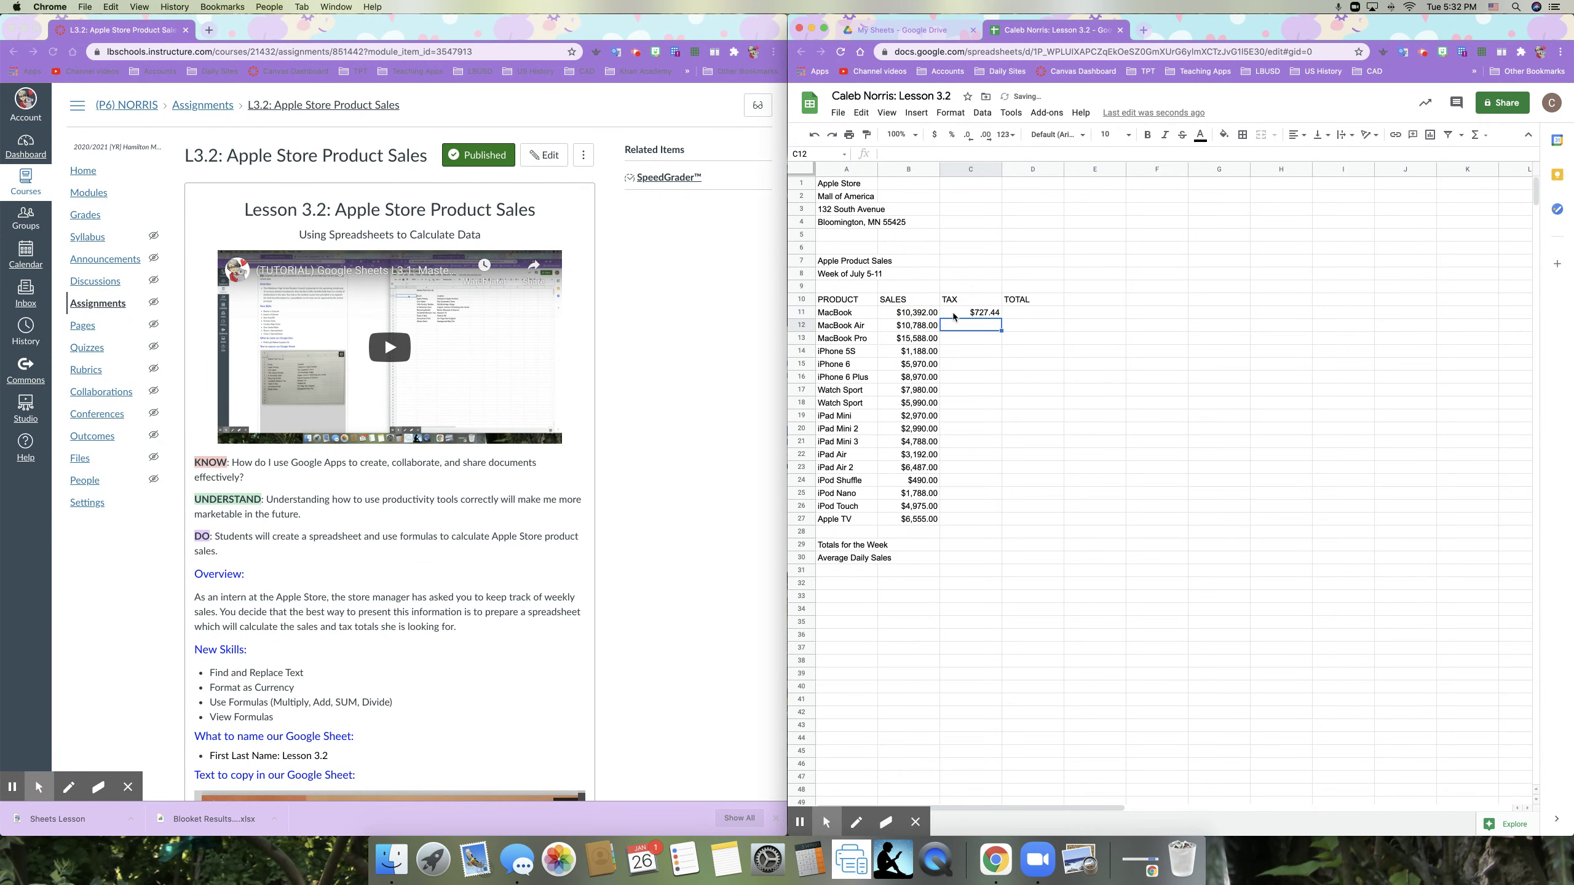
# Step: Re-enter the D11 total as =B11+C11, giving $11,119.44
pyautogui.click(1013, 317)
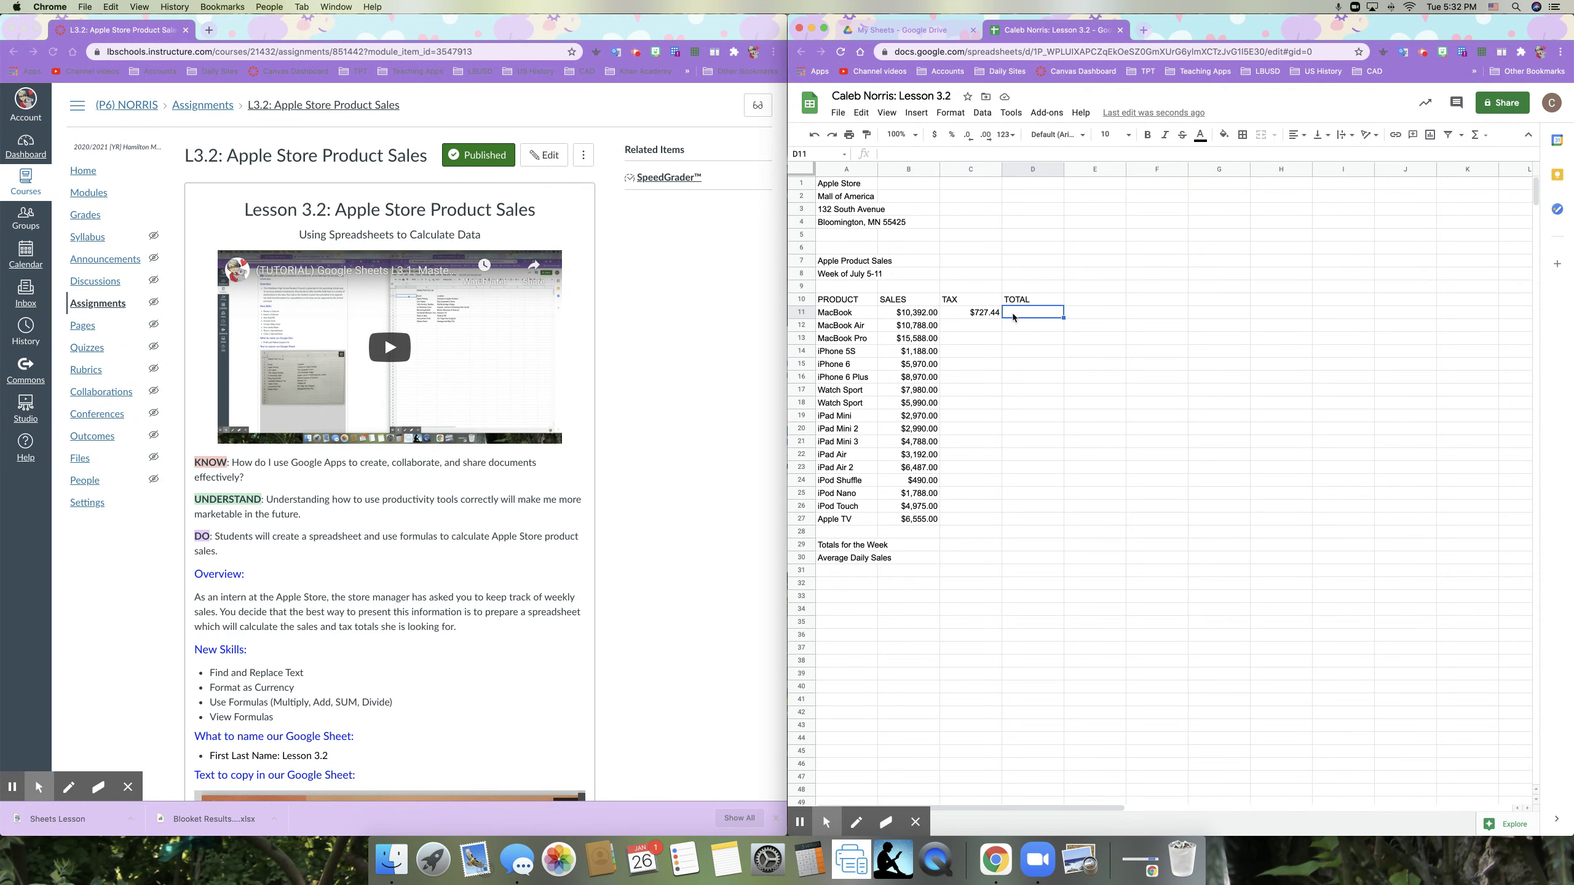
pyautogui.write('=')
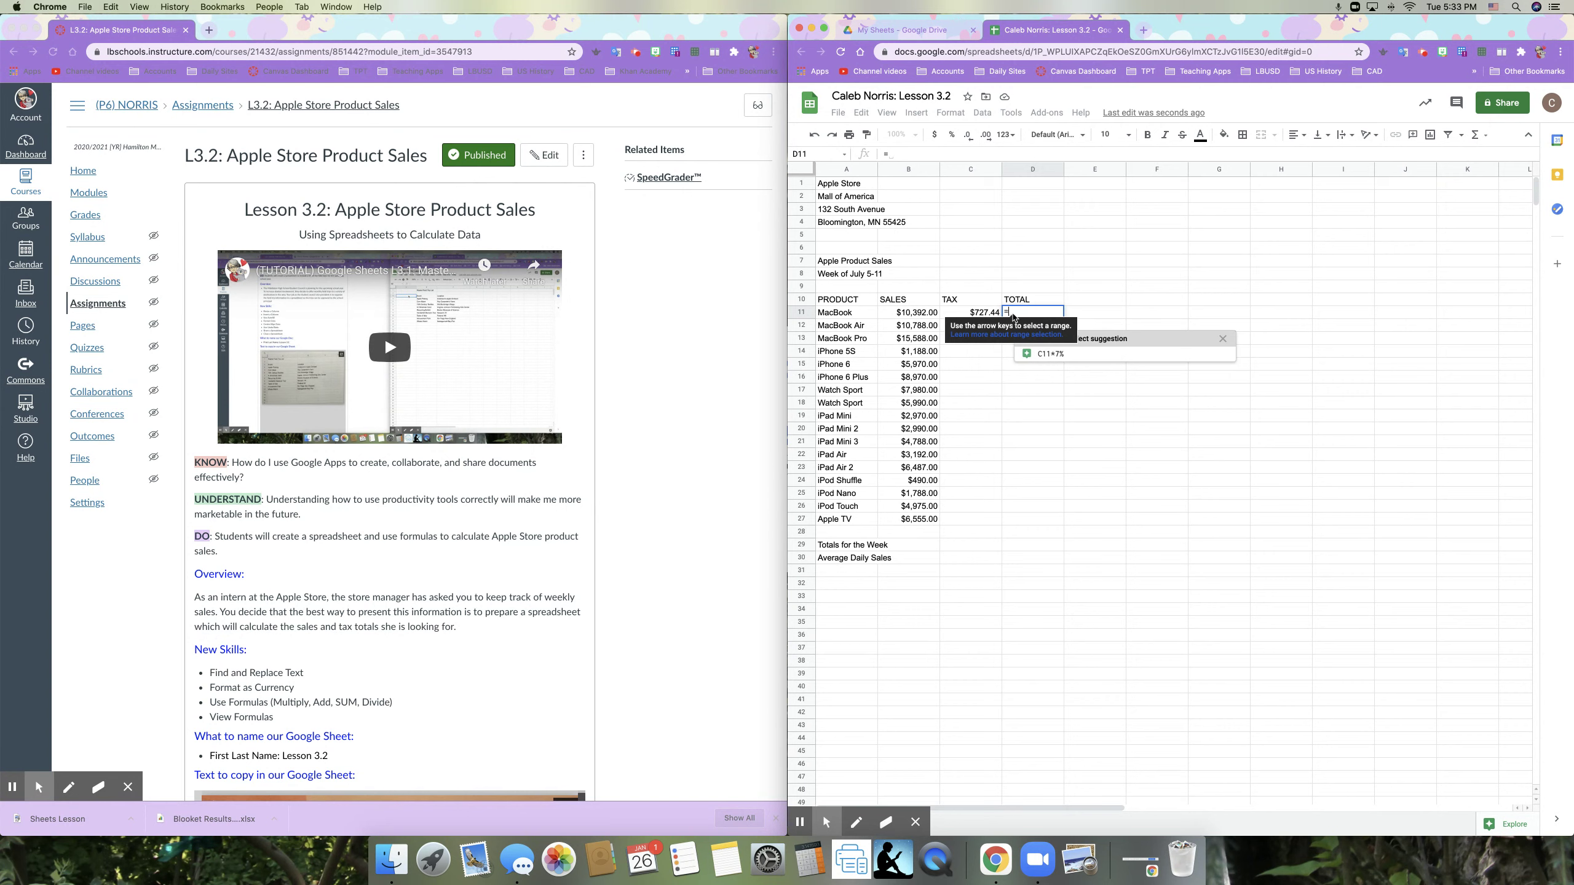
pyautogui.click(931, 314)
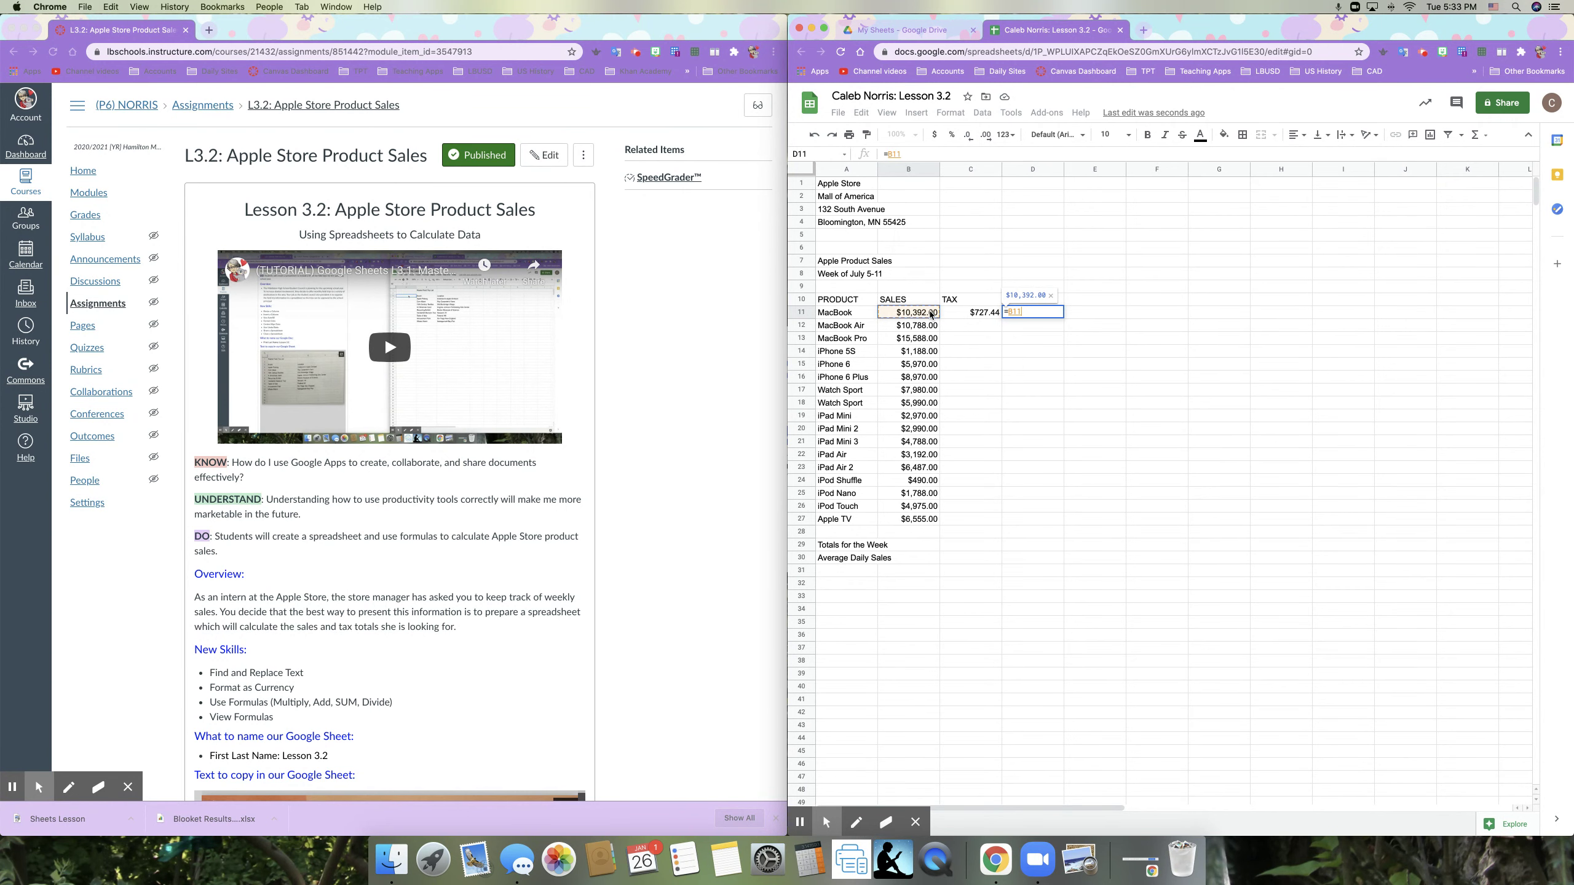
pyautogui.write('+')
pyautogui.click(967, 315)
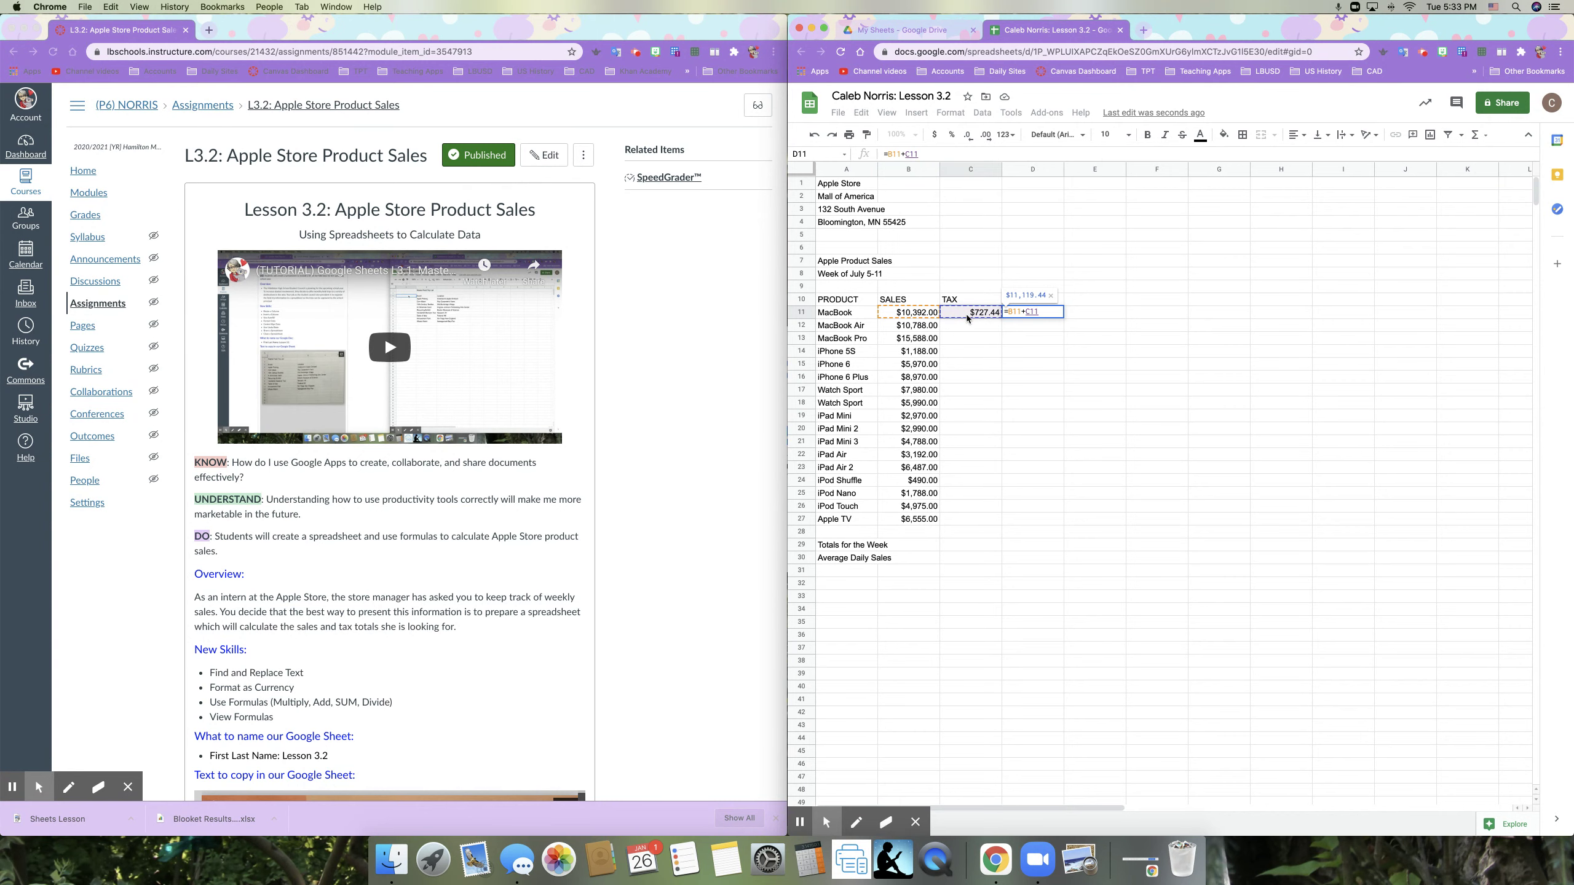
pyautogui.press('Return')
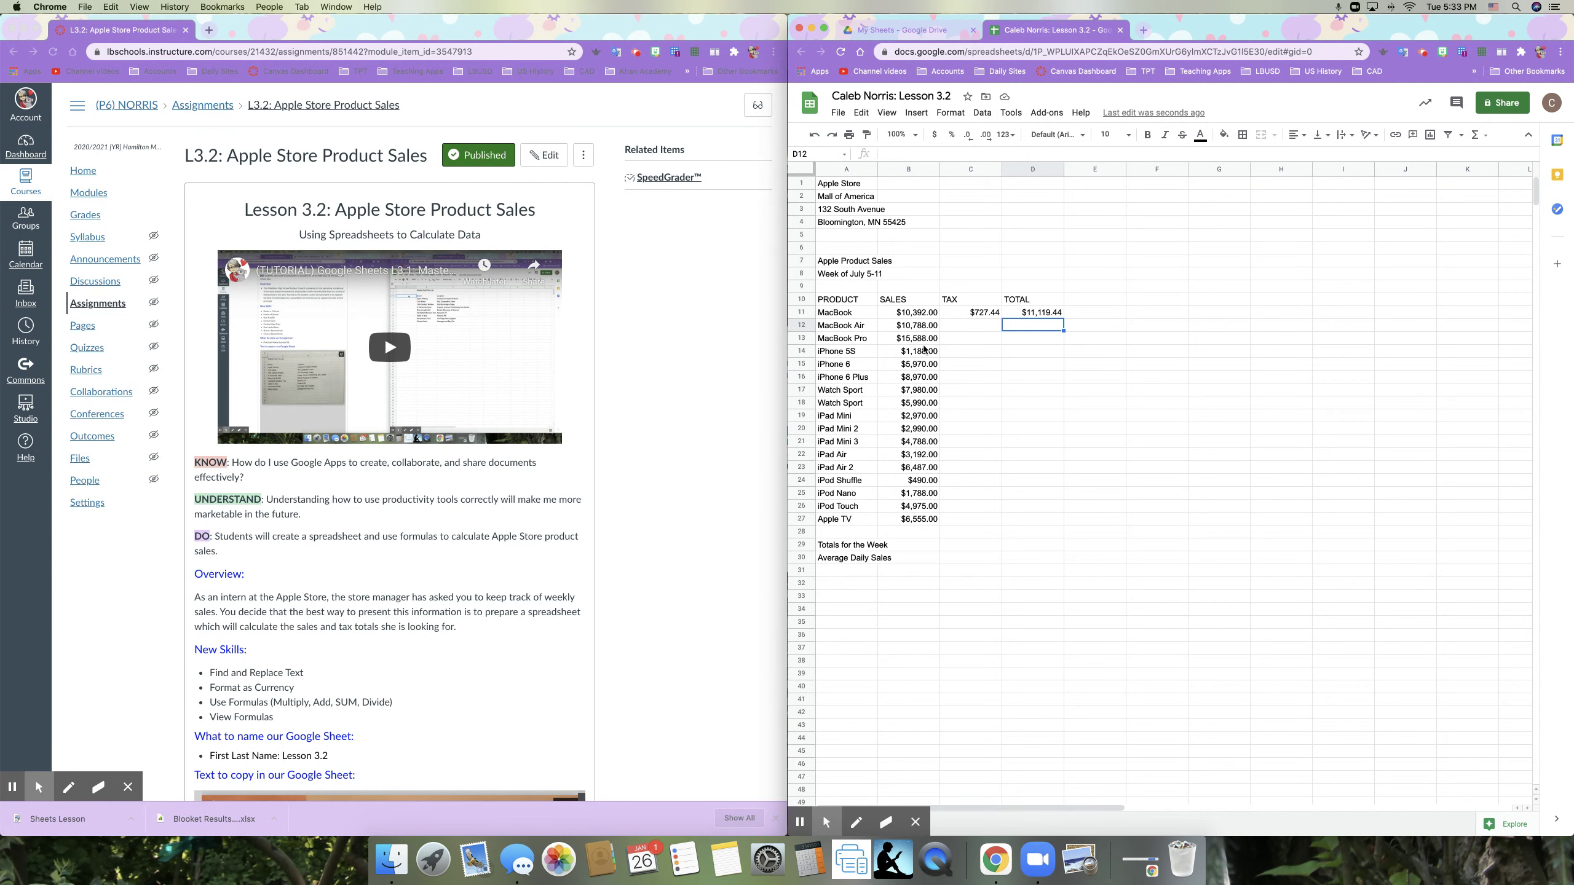
# Step: Fill the C11 tax and D11 total formulas down to row 27 for all 17 products
pyautogui.click(991, 314)
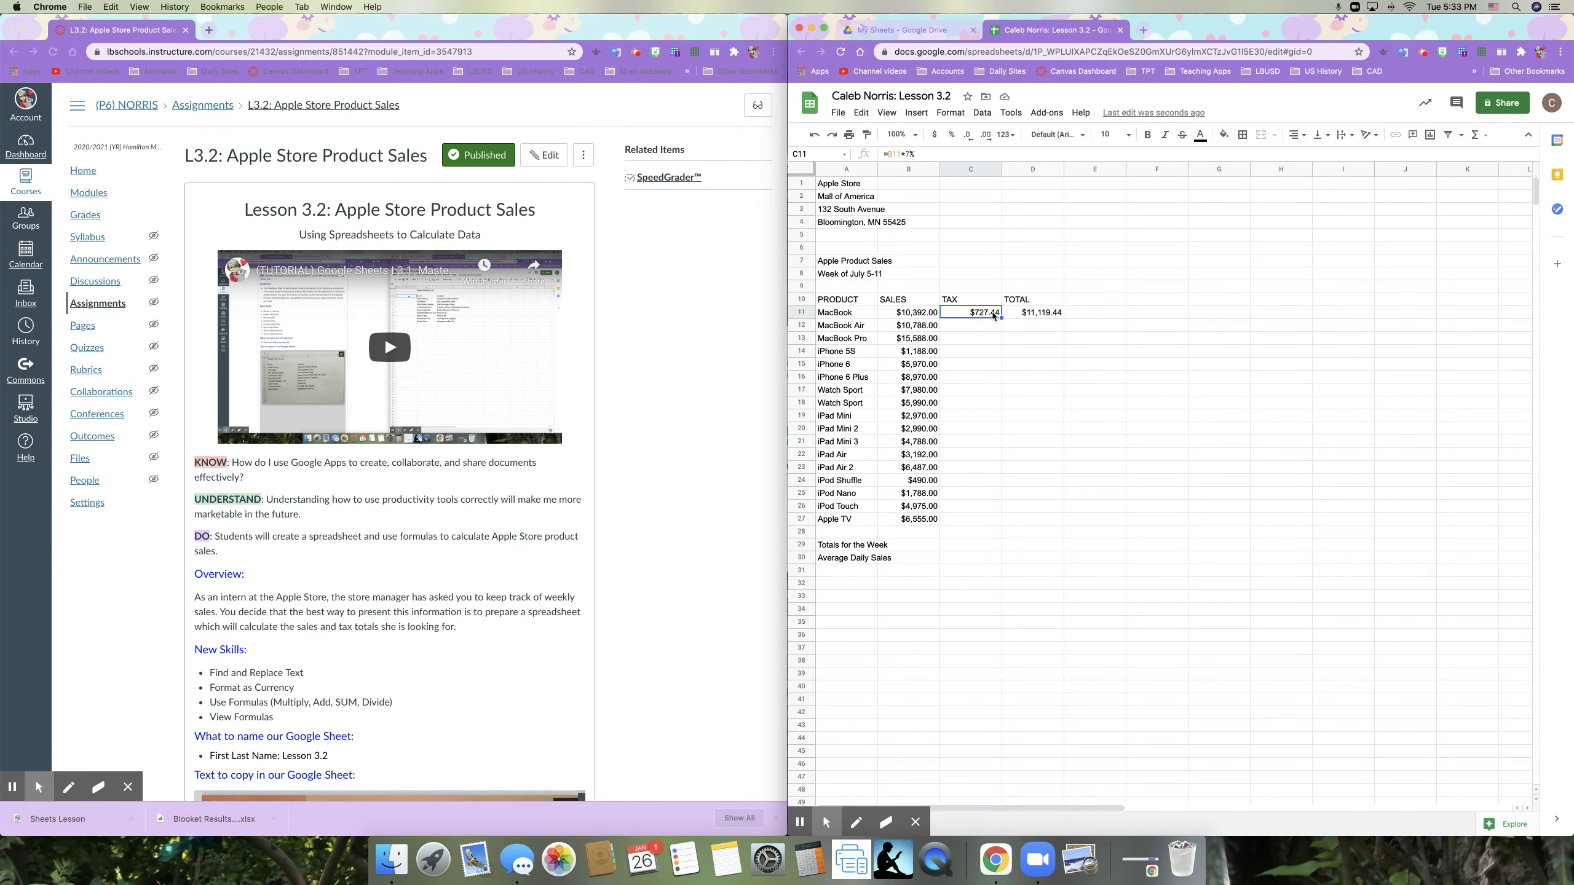
pyautogui.moveTo(1001, 317); pyautogui.dragTo(1001, 521)
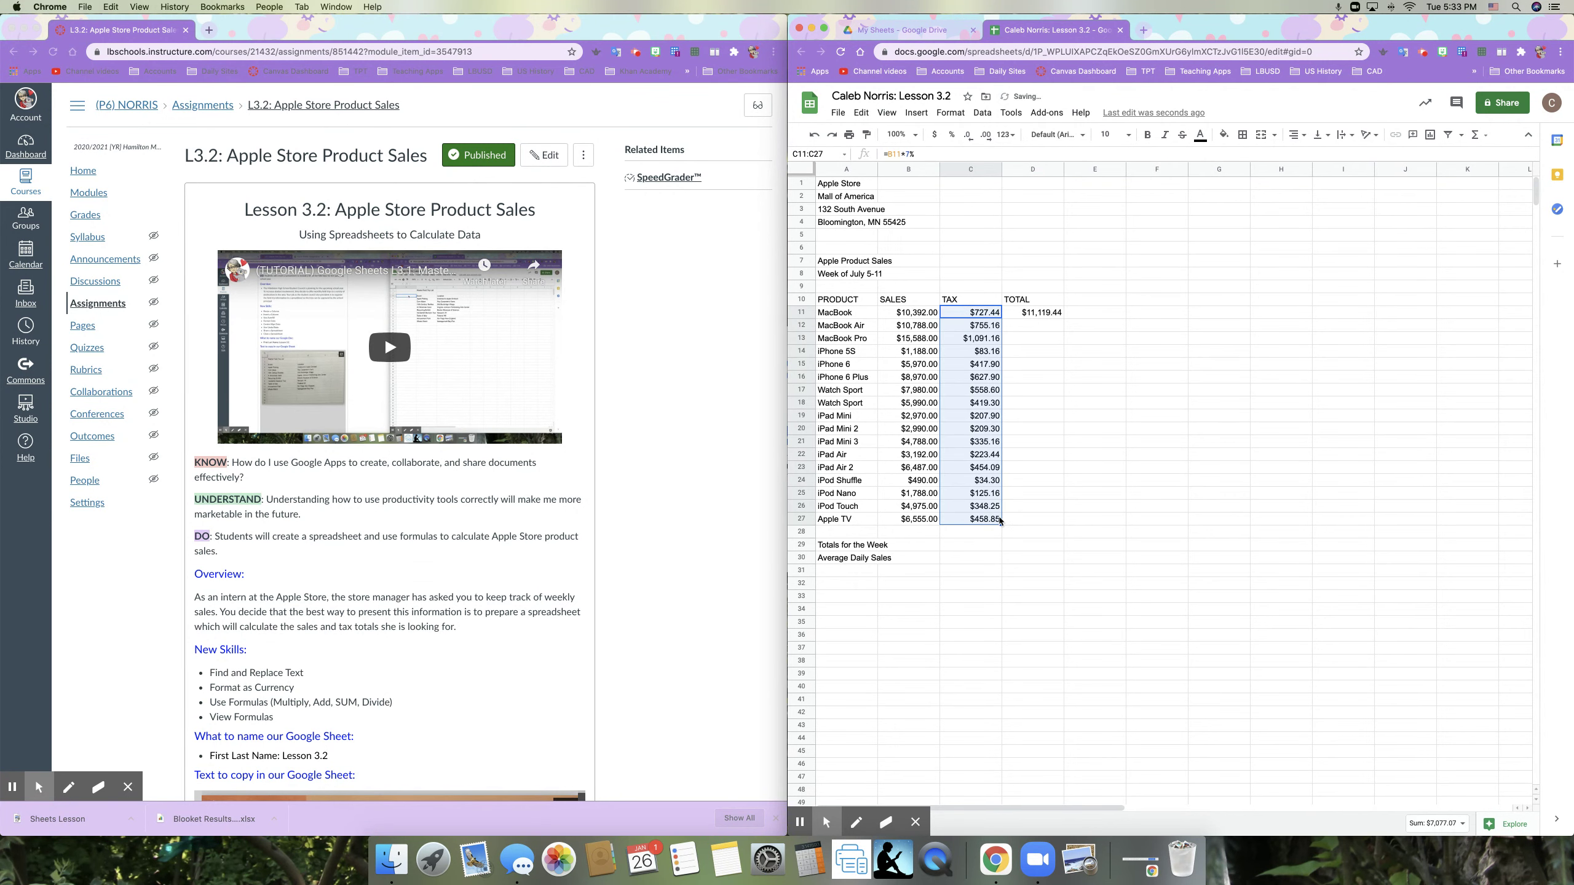
pyautogui.press('super+z')
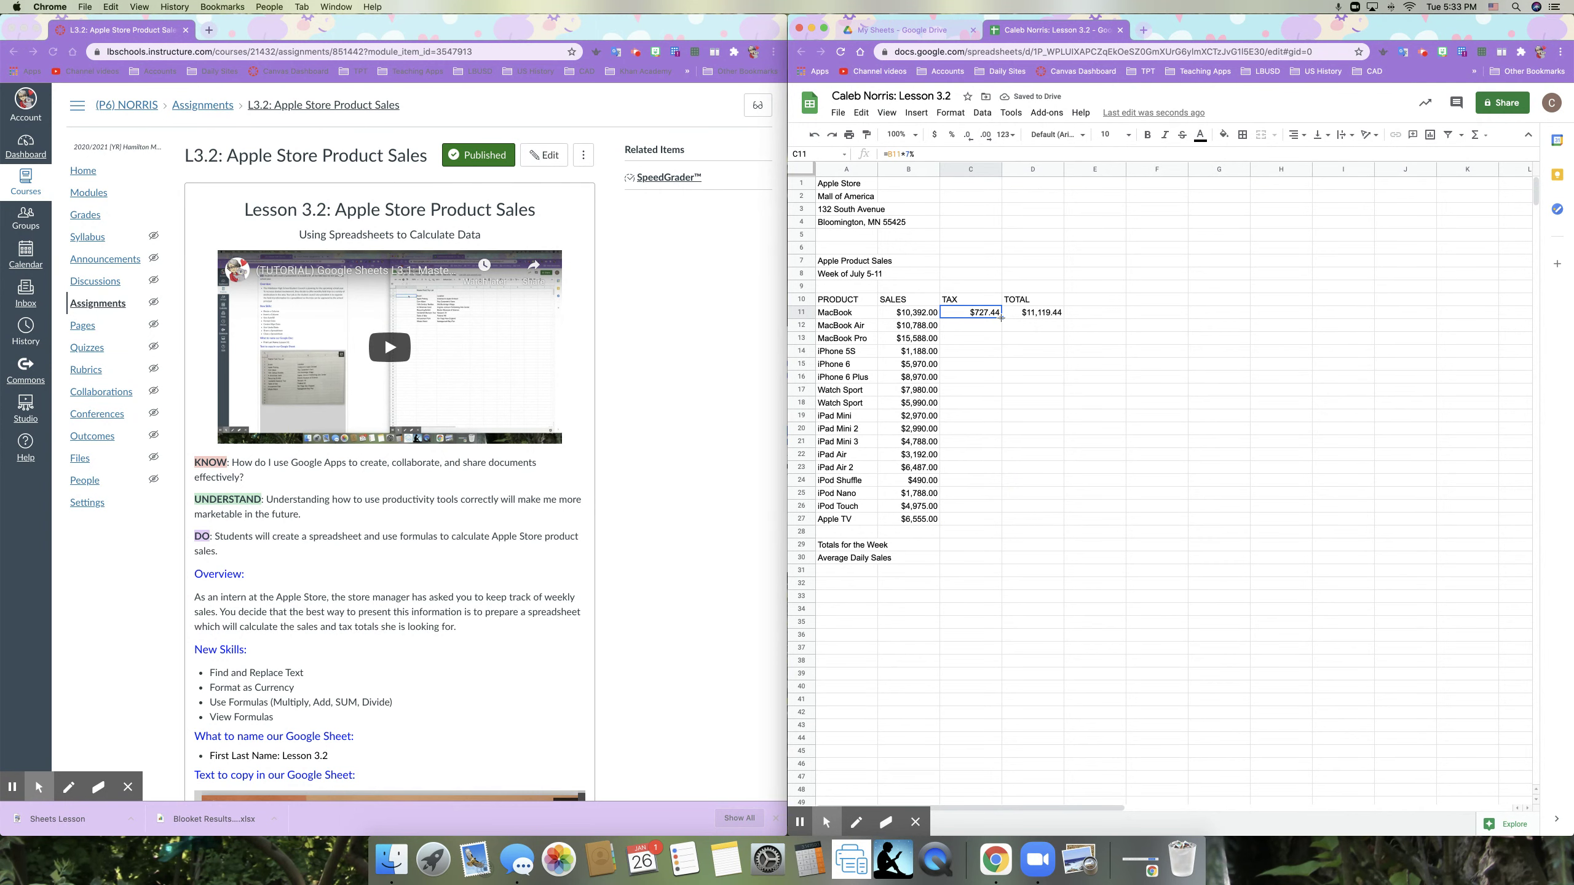
pyautogui.moveTo(1001, 317); pyautogui.dragTo(994, 521)
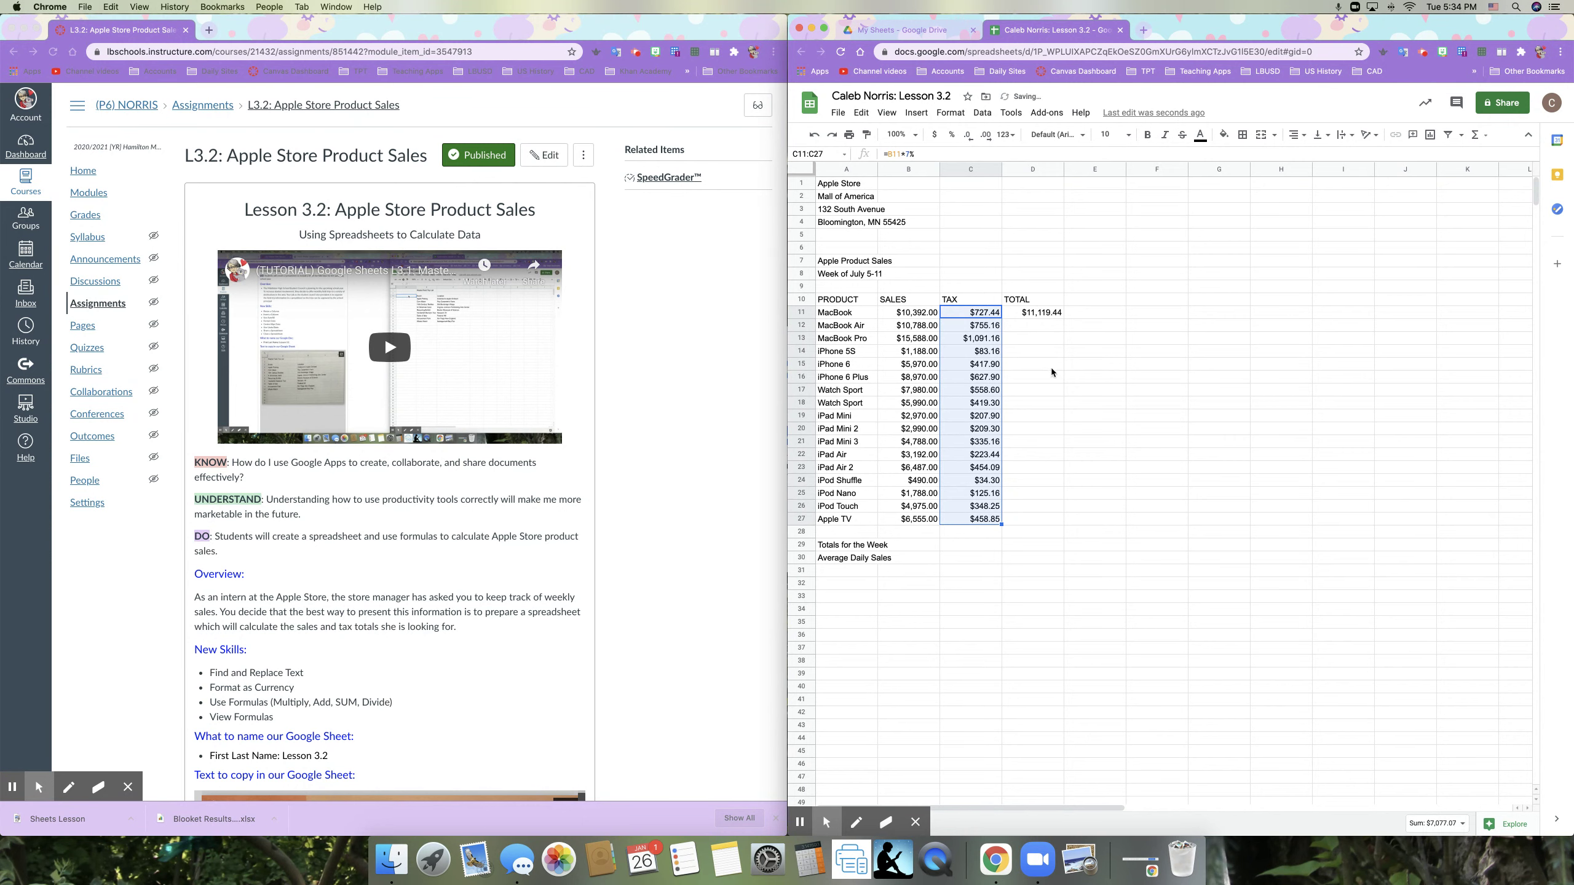
pyautogui.click(1047, 314)
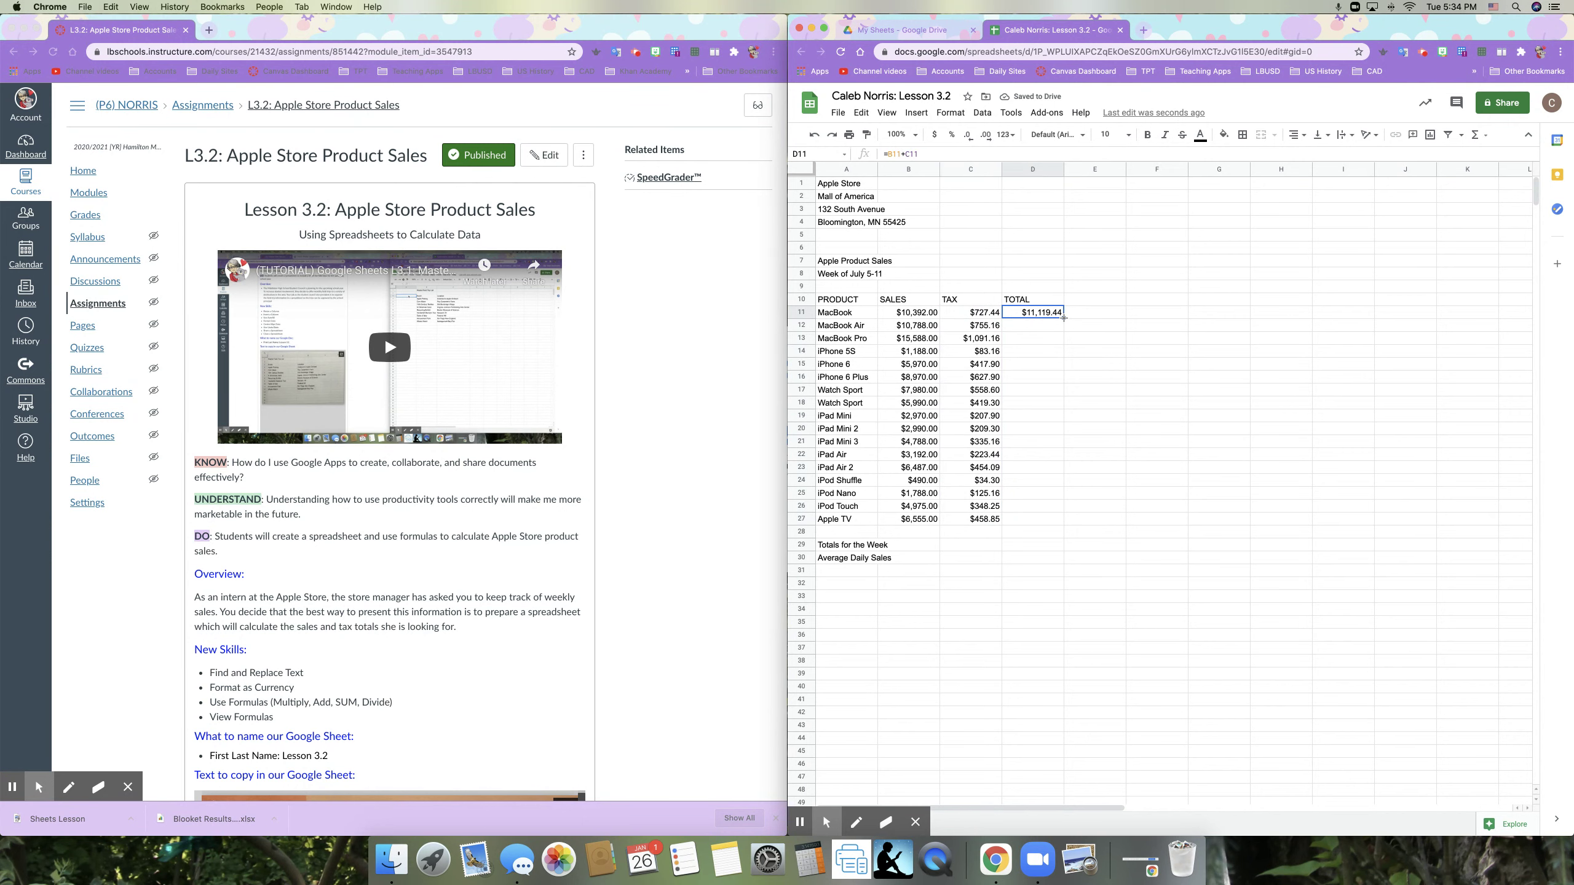
pyautogui.moveTo(1063, 318); pyautogui.dragTo(1060, 517)
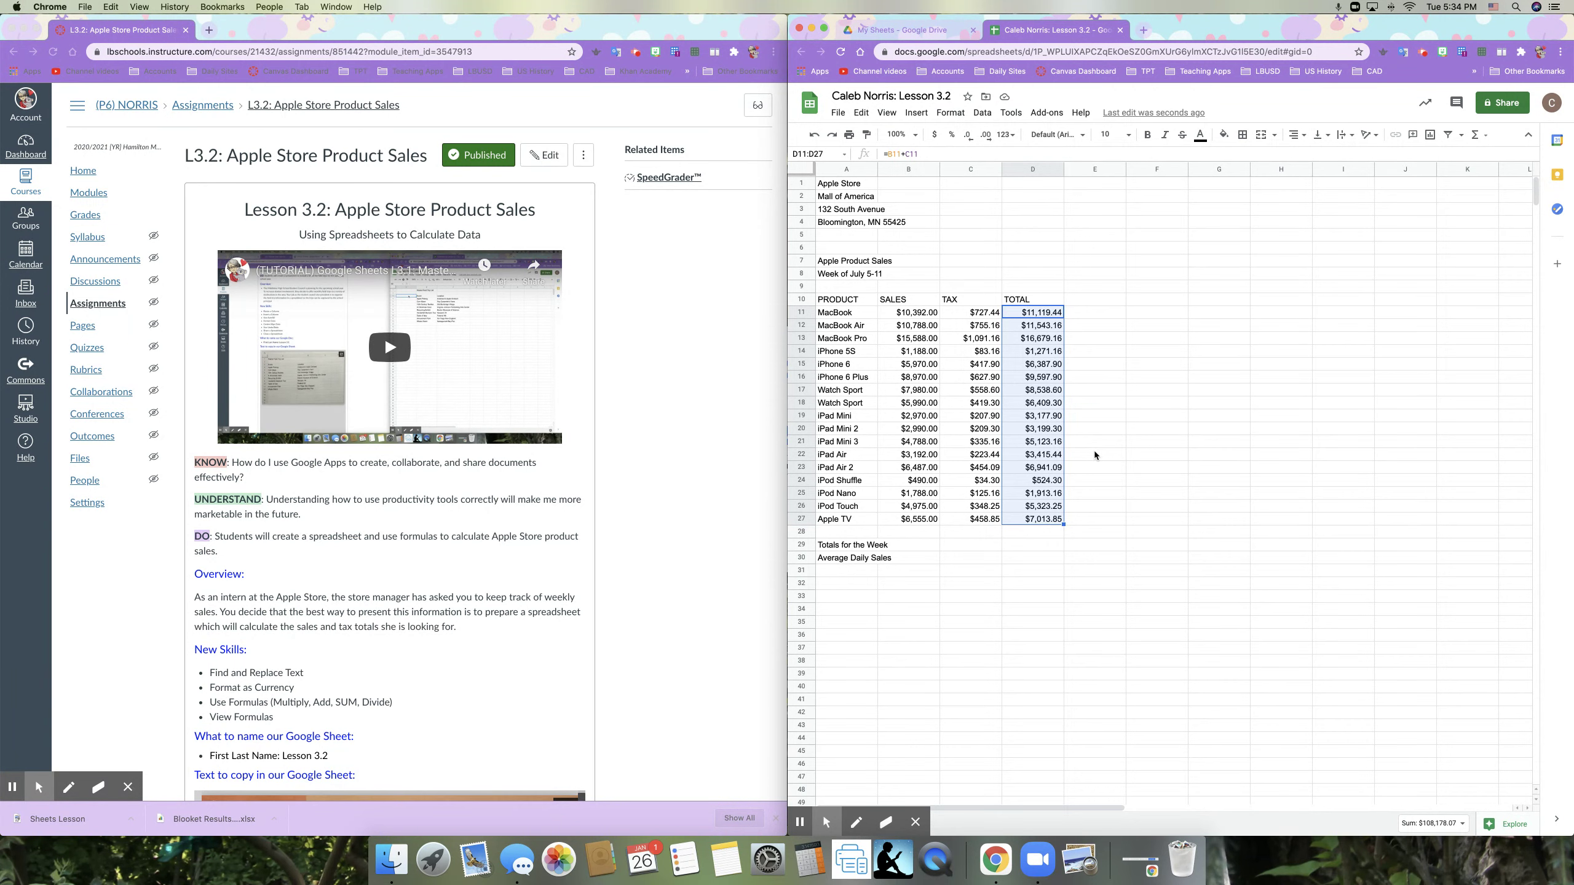
pyautogui.press('super+z')
pyautogui.press('super+z')
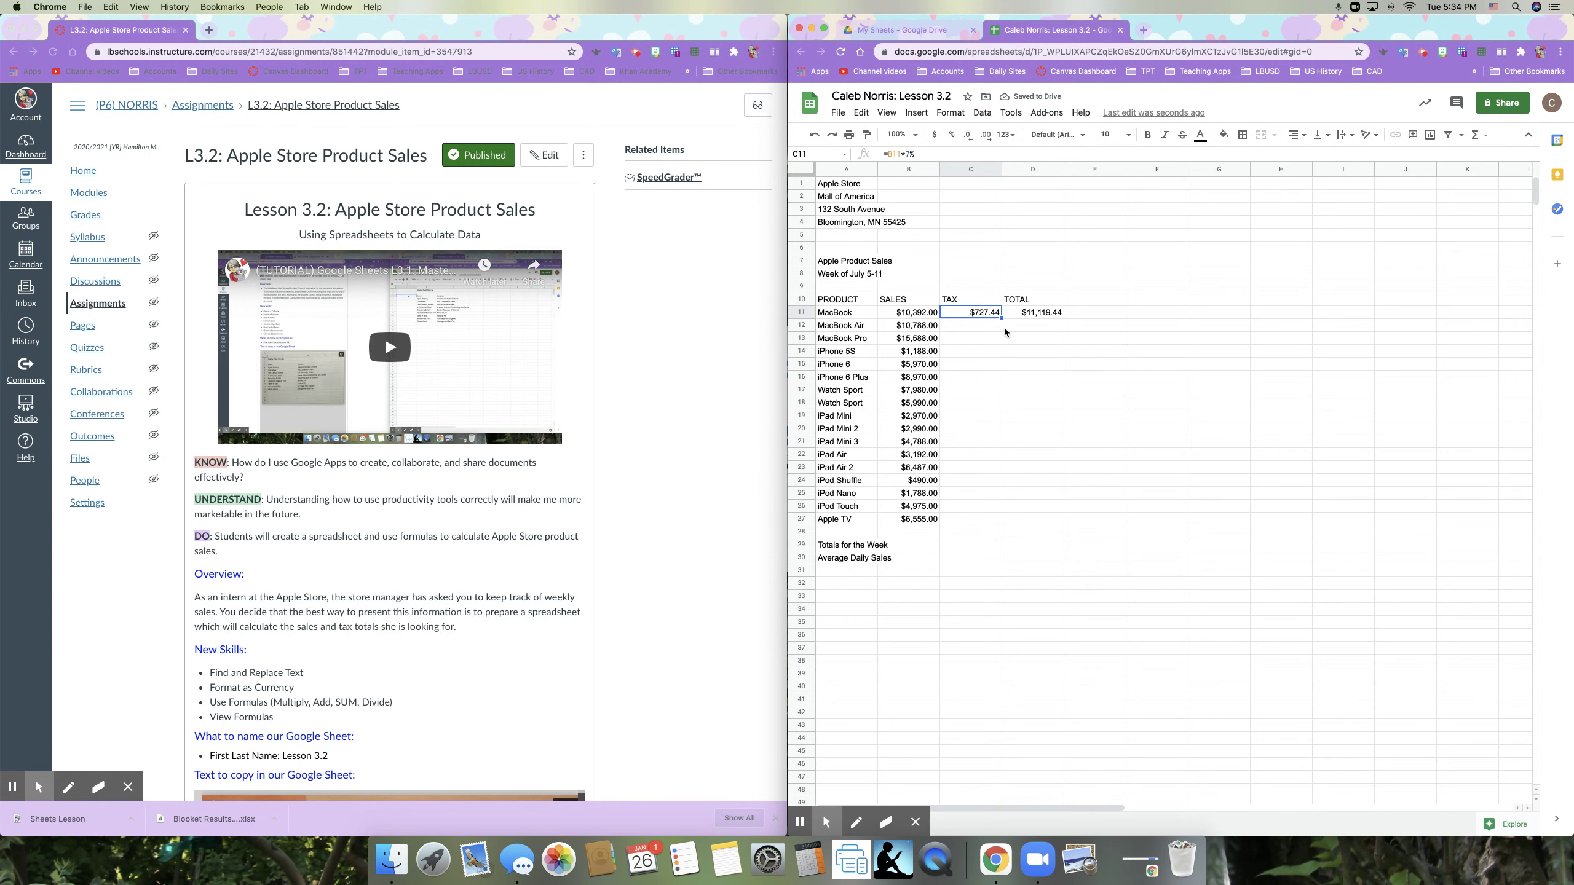
pyautogui.click(1001, 317)
pyautogui.moveTo(1002, 317); pyautogui.dragTo(1000, 522)
pyautogui.click(1041, 317)
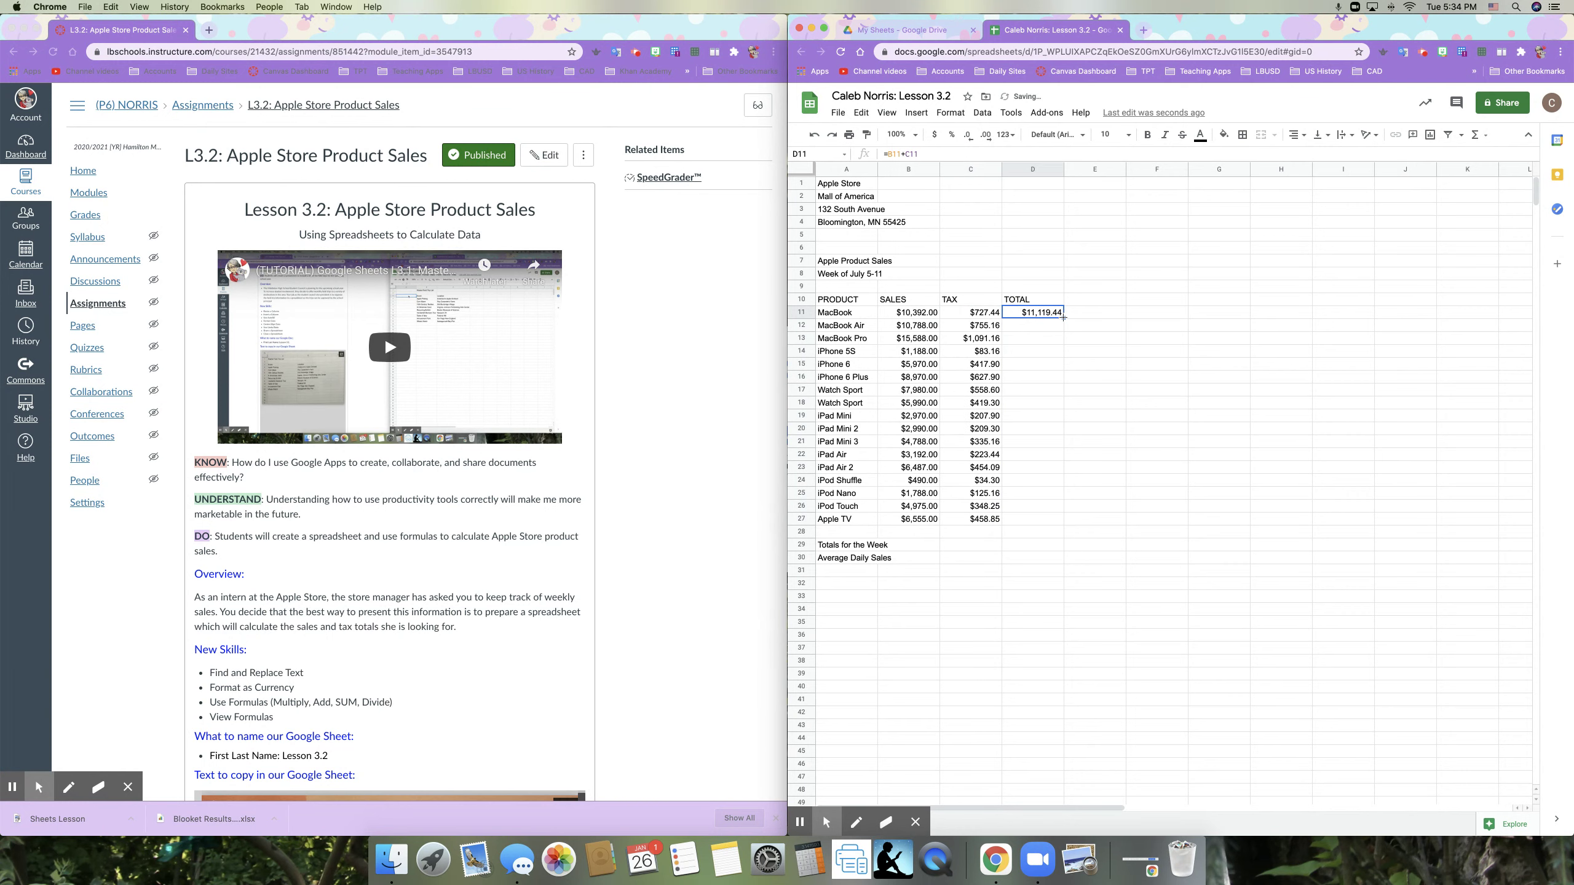
pyautogui.moveTo(1064, 317); pyautogui.dragTo(1060, 522)
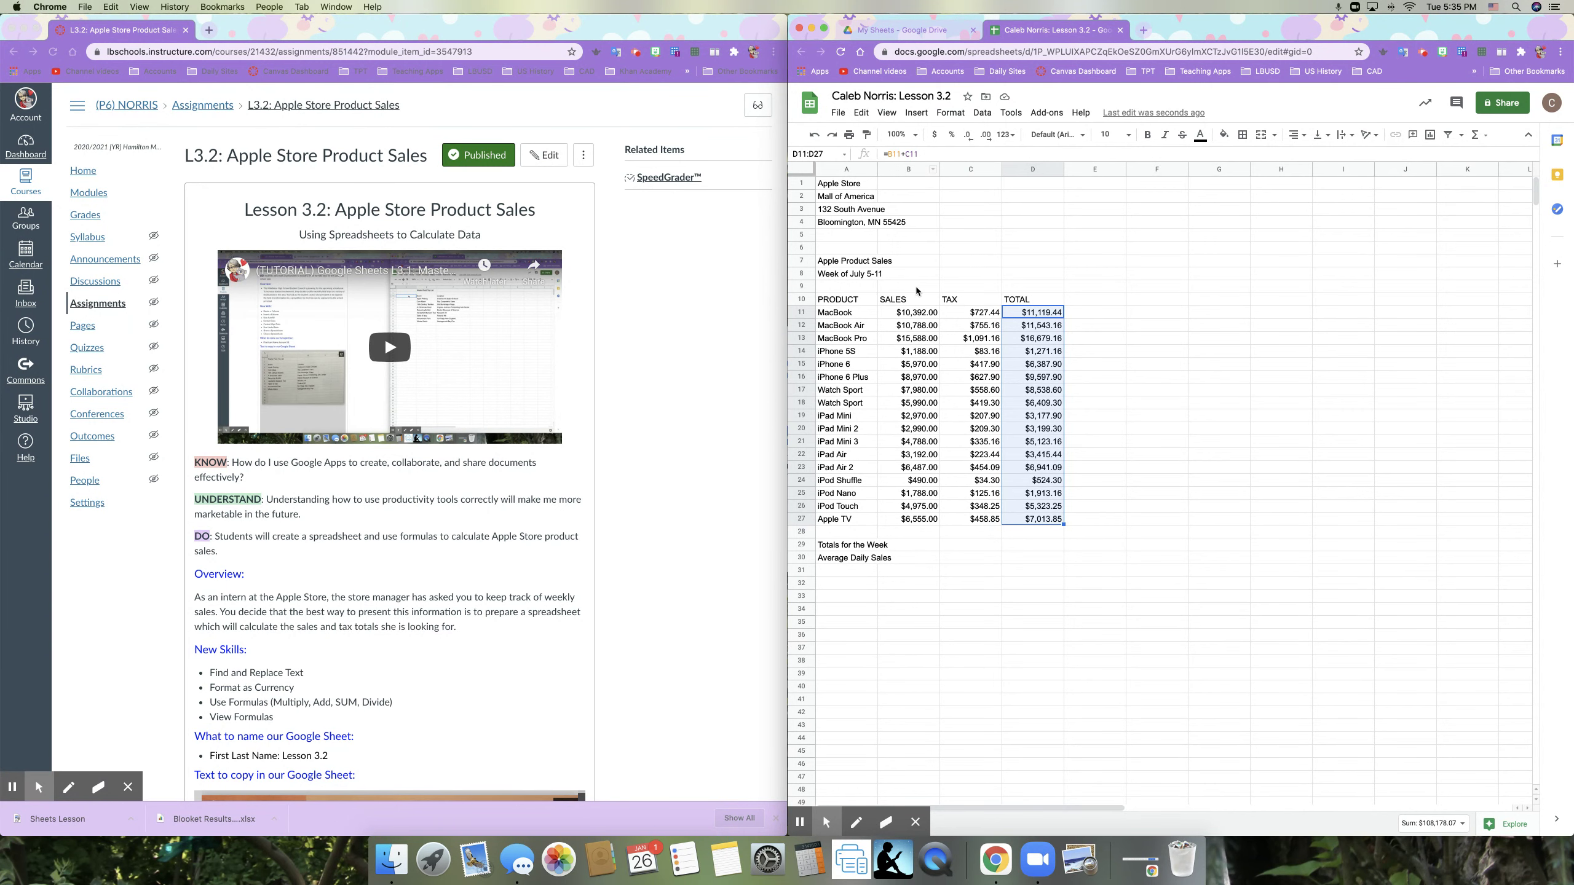
pyautogui.click(913, 543)
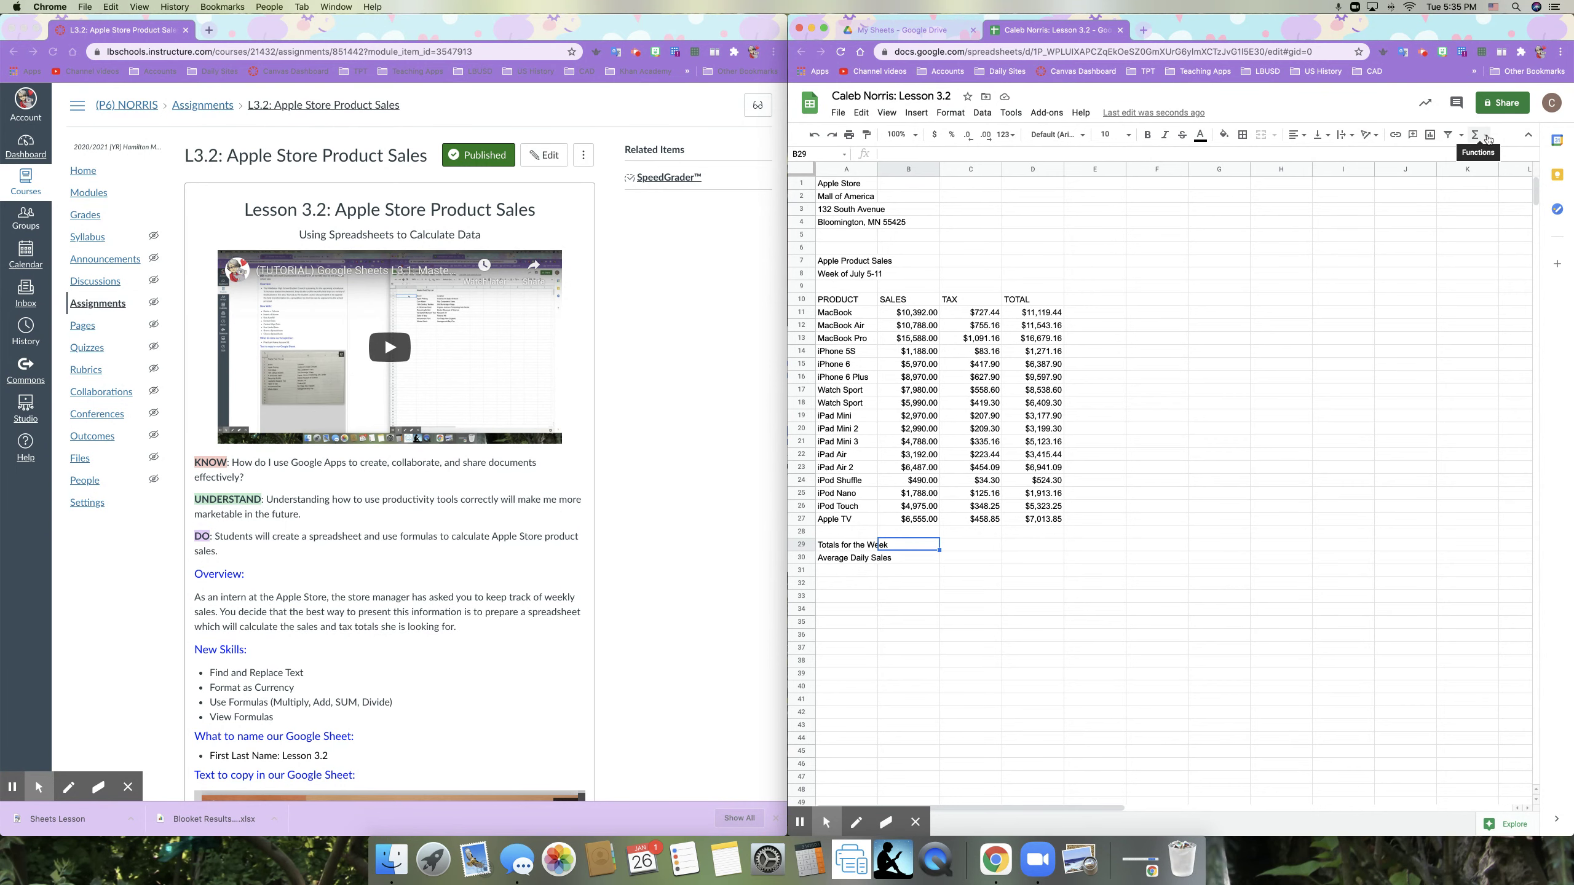
# Step: Insert a SUM formula in B29 totalling the SALES figures B11:B27
pyautogui.click(1488, 140)
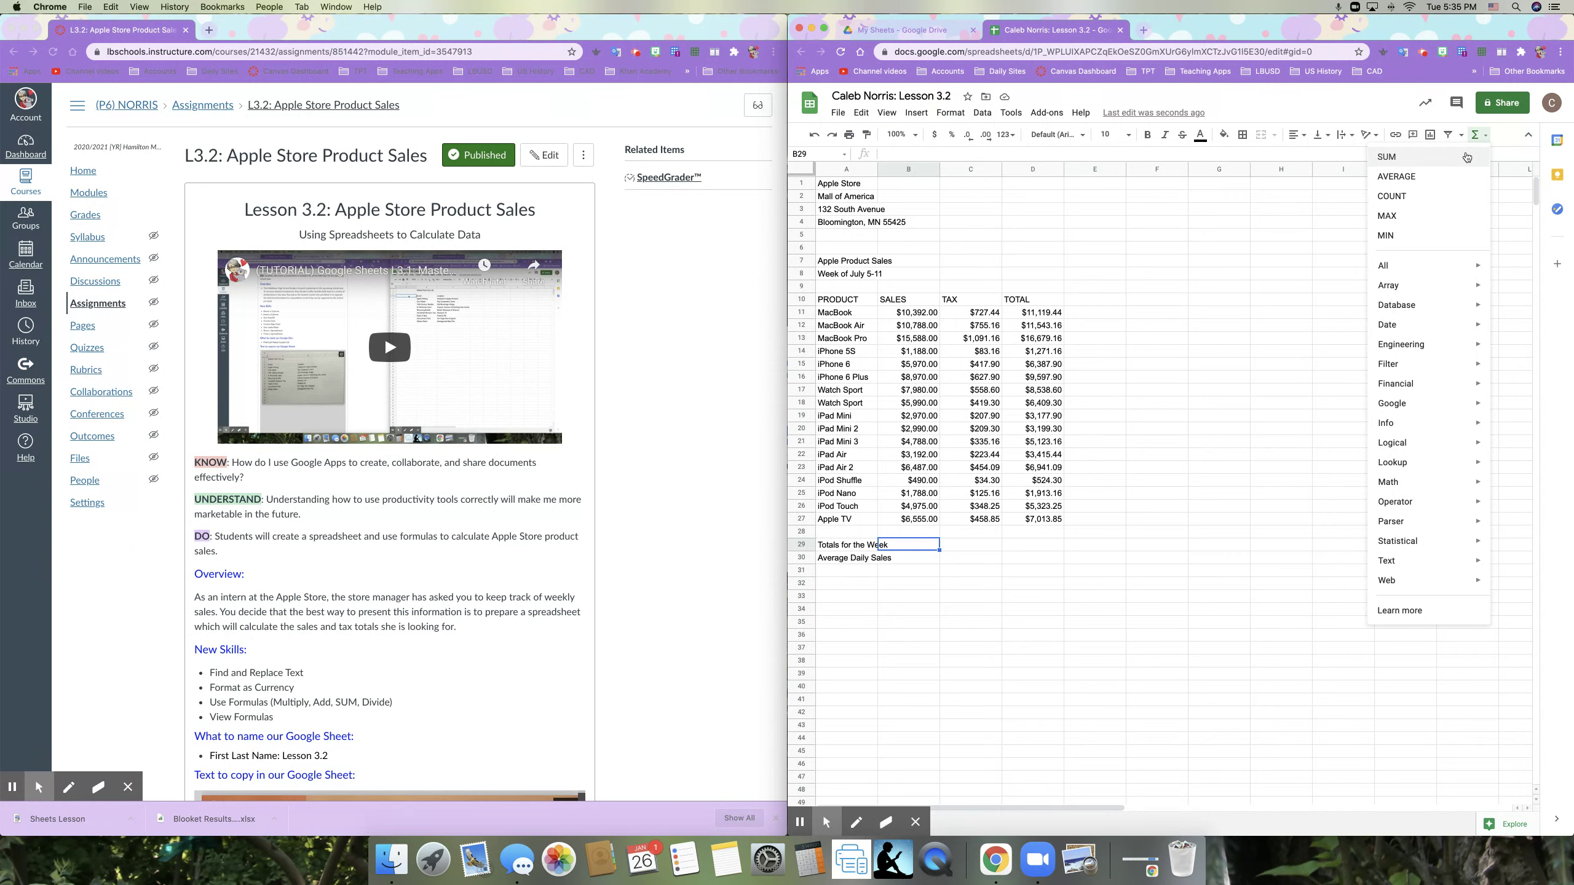
pyautogui.click(1467, 157)
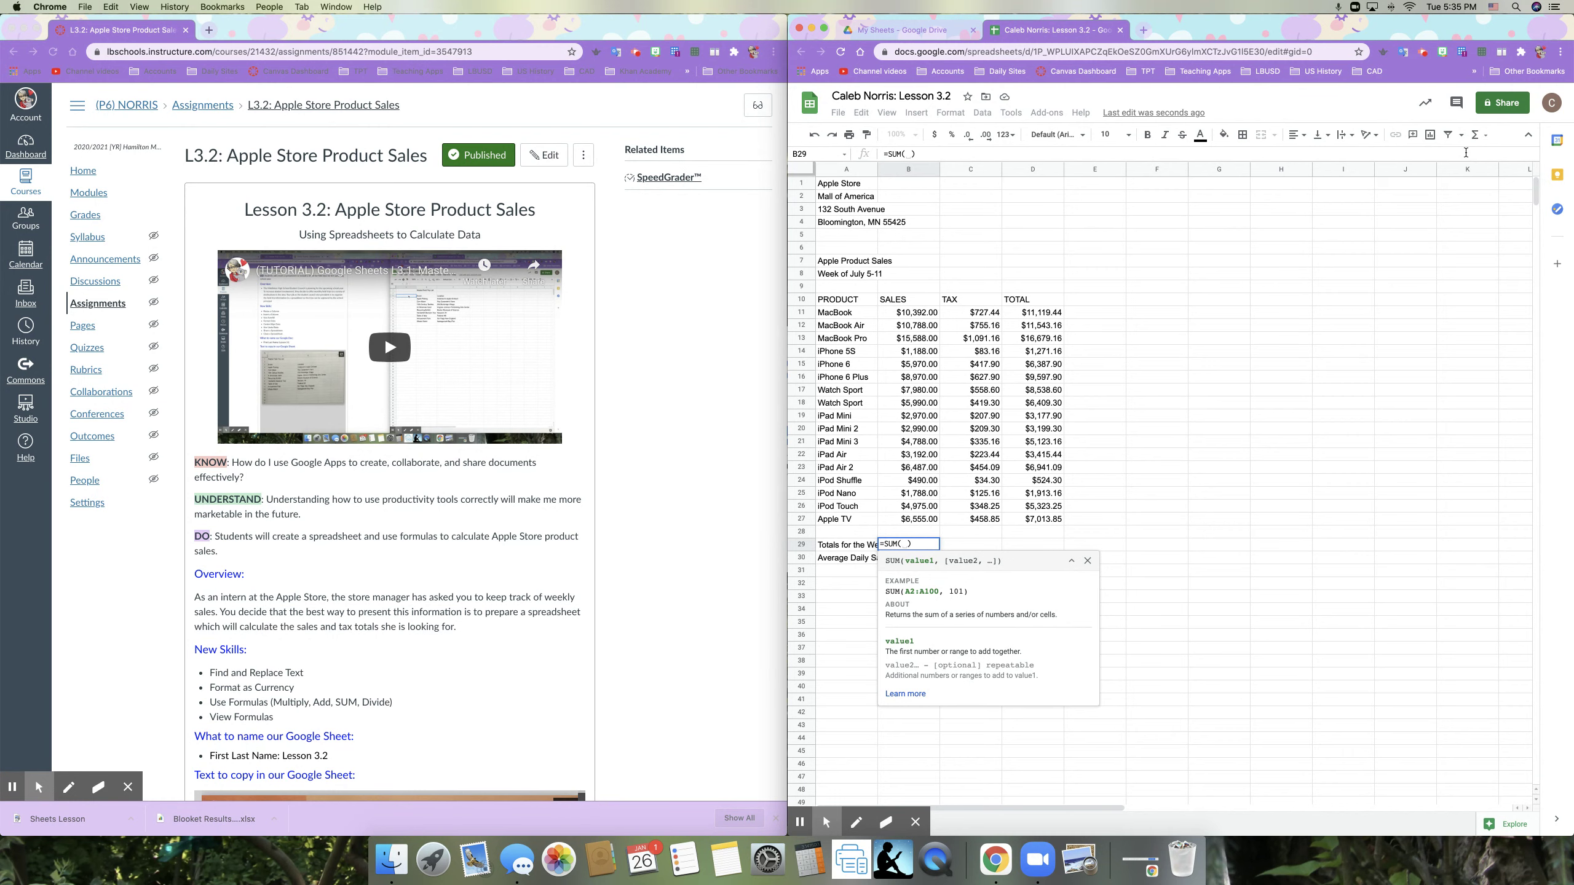
pyautogui.click(916, 319)
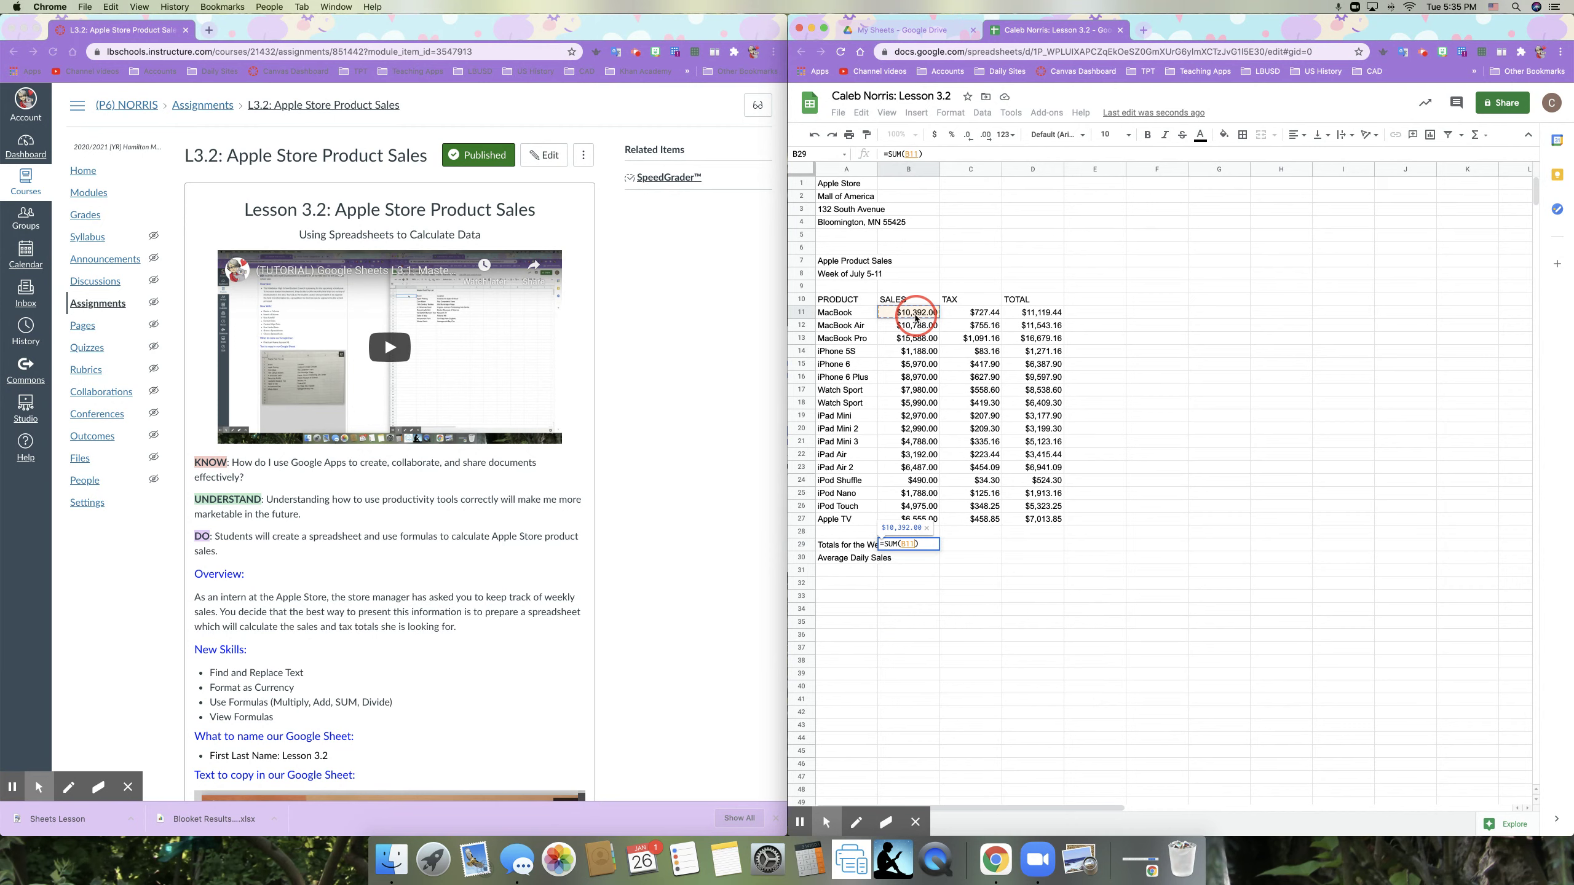
pyautogui.moveTo(916, 319); pyautogui.dragTo(919, 518)
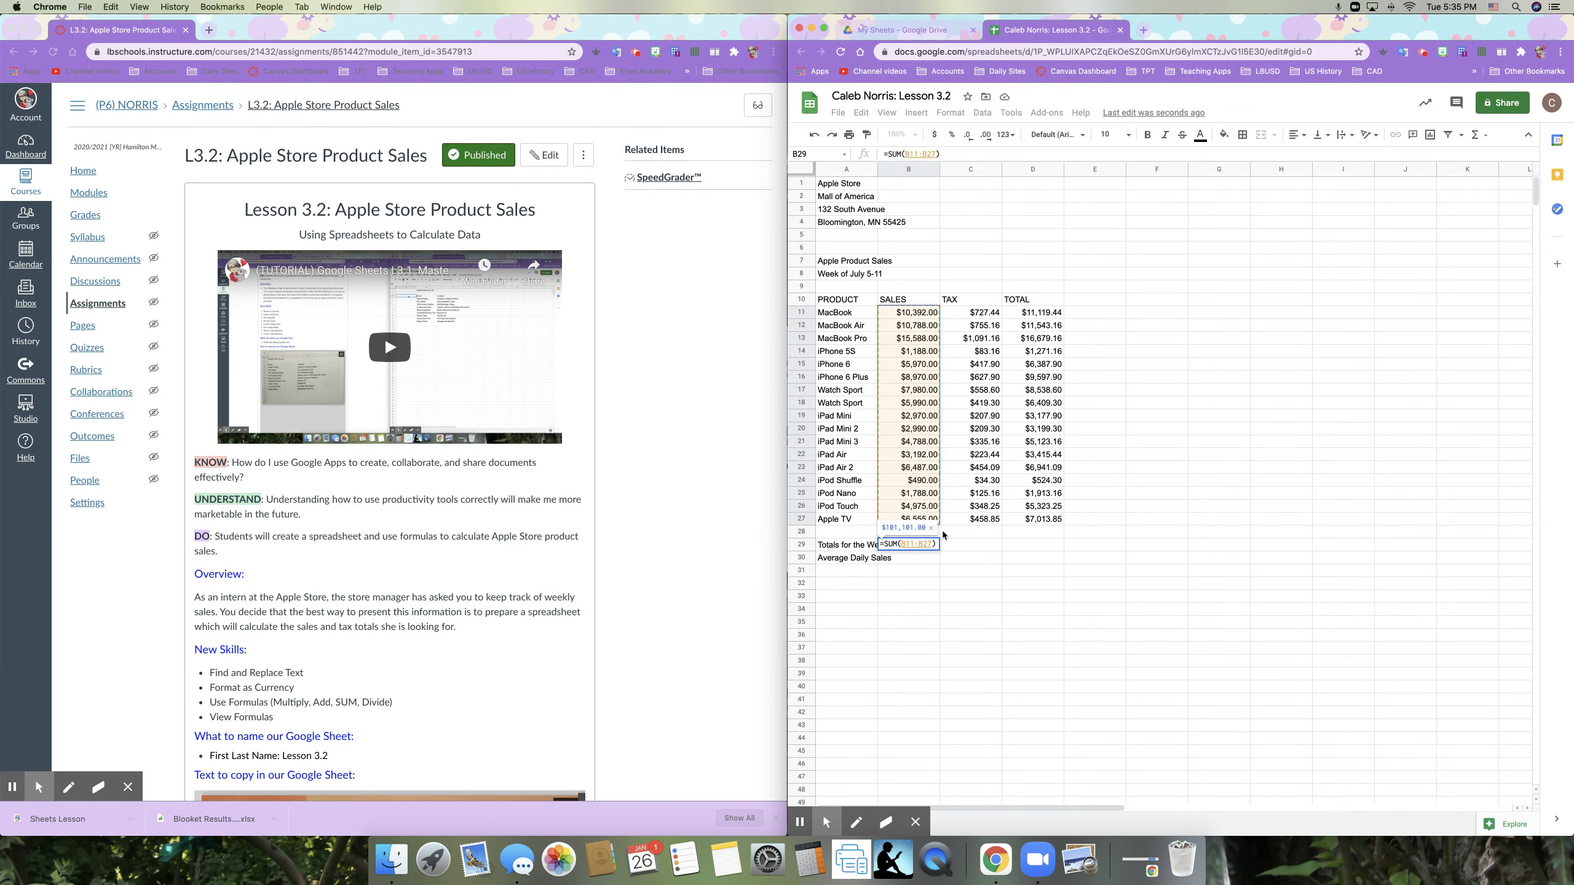
pyautogui.press('Return')
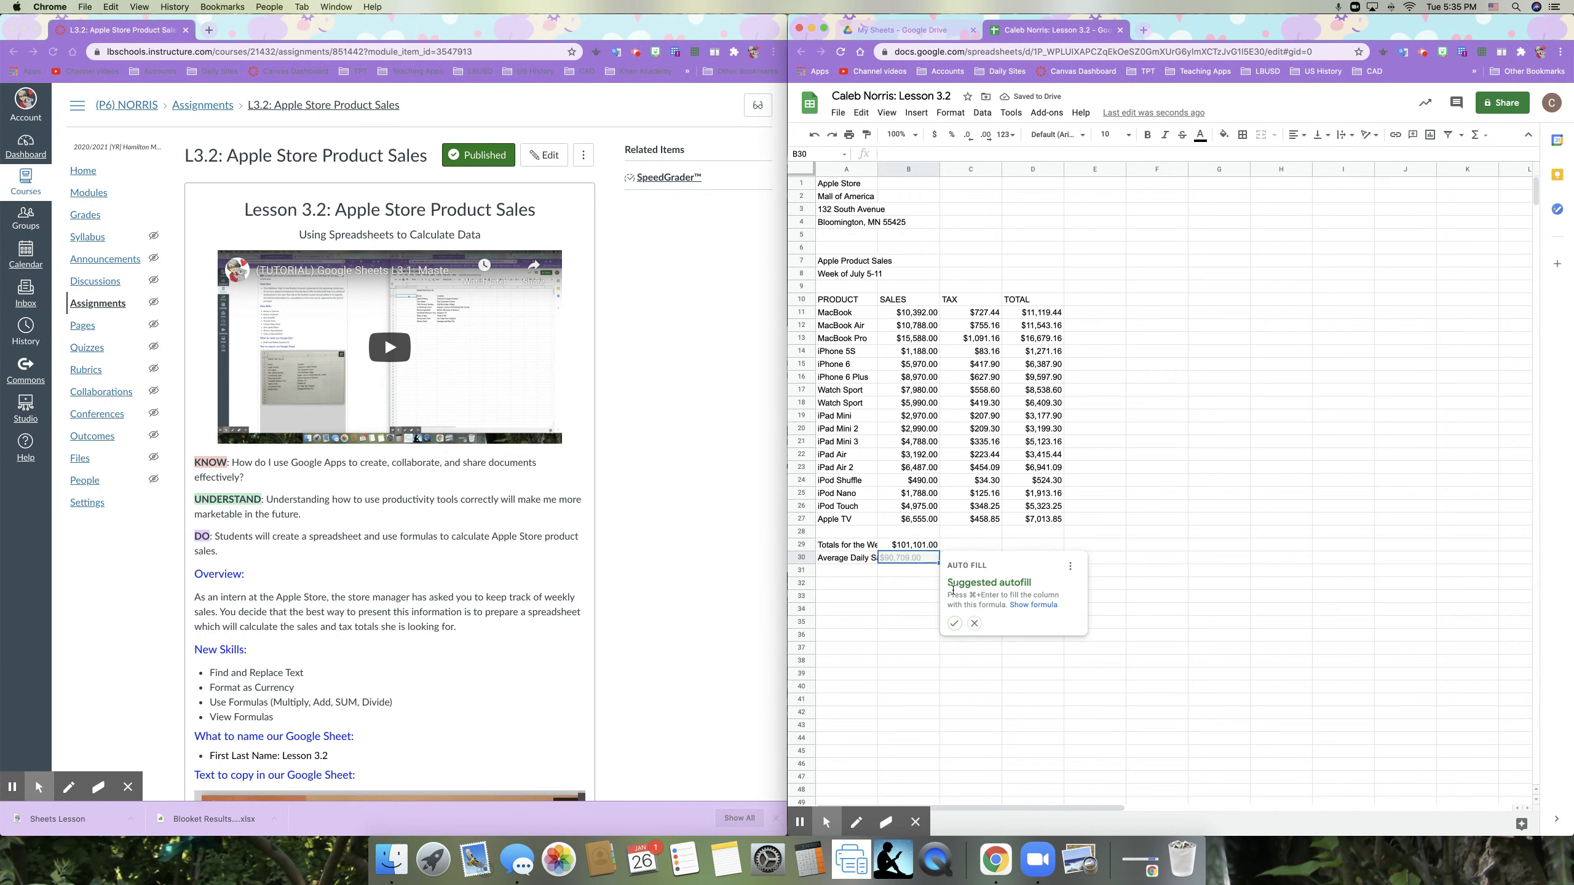
pyautogui.click(970, 623)
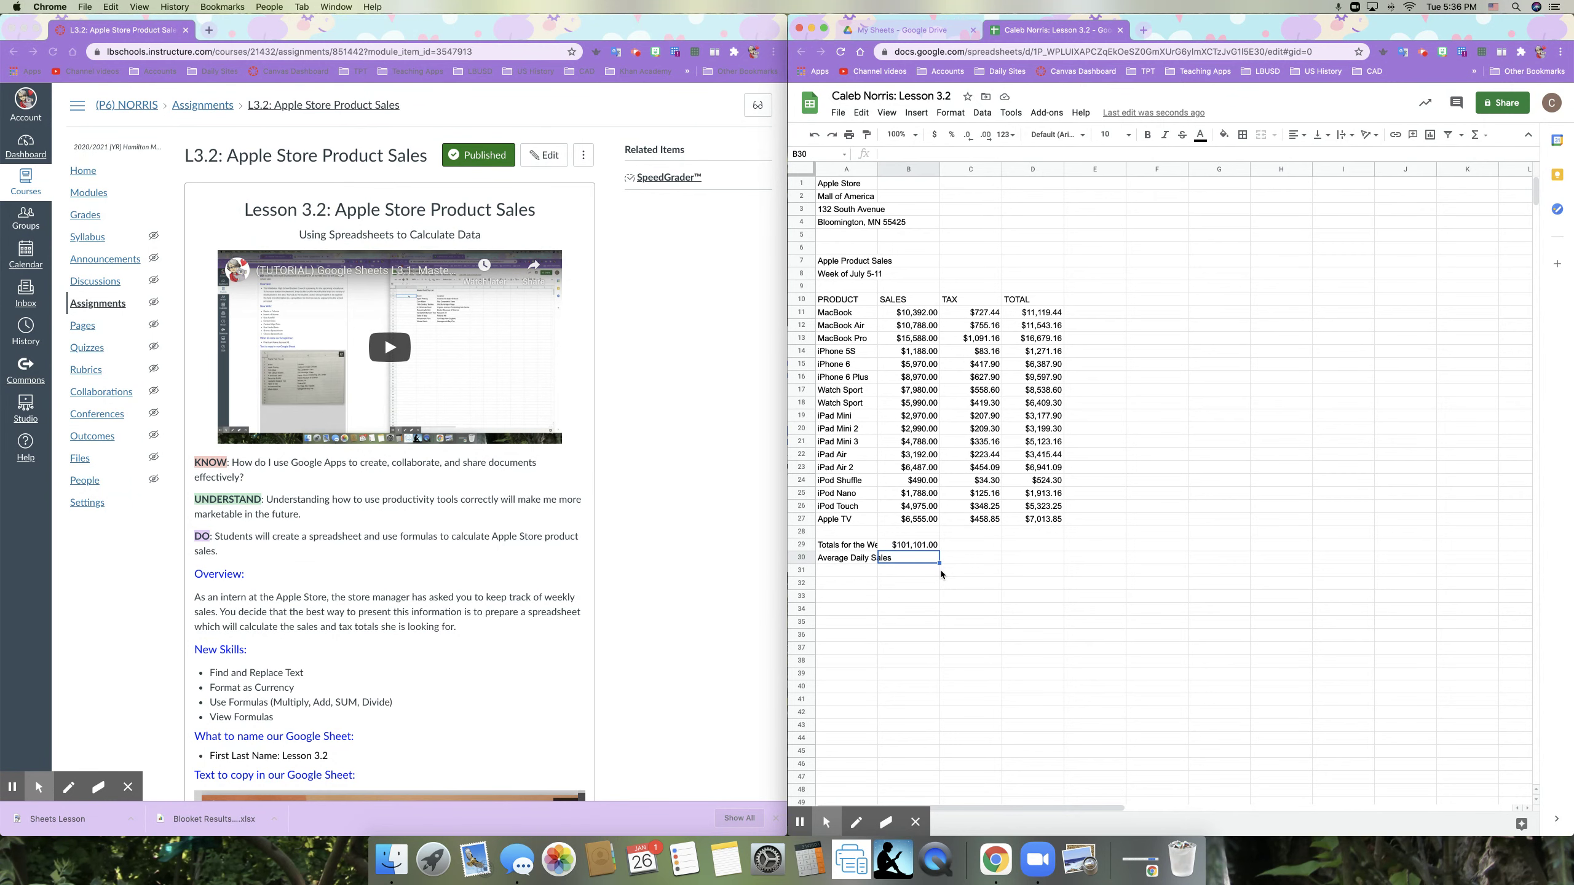
# Step: Clear B29 and re-enter =SUM(B11:B27), giving $101,101.00
pyautogui.press('Up')
pyautogui.press('Delete')
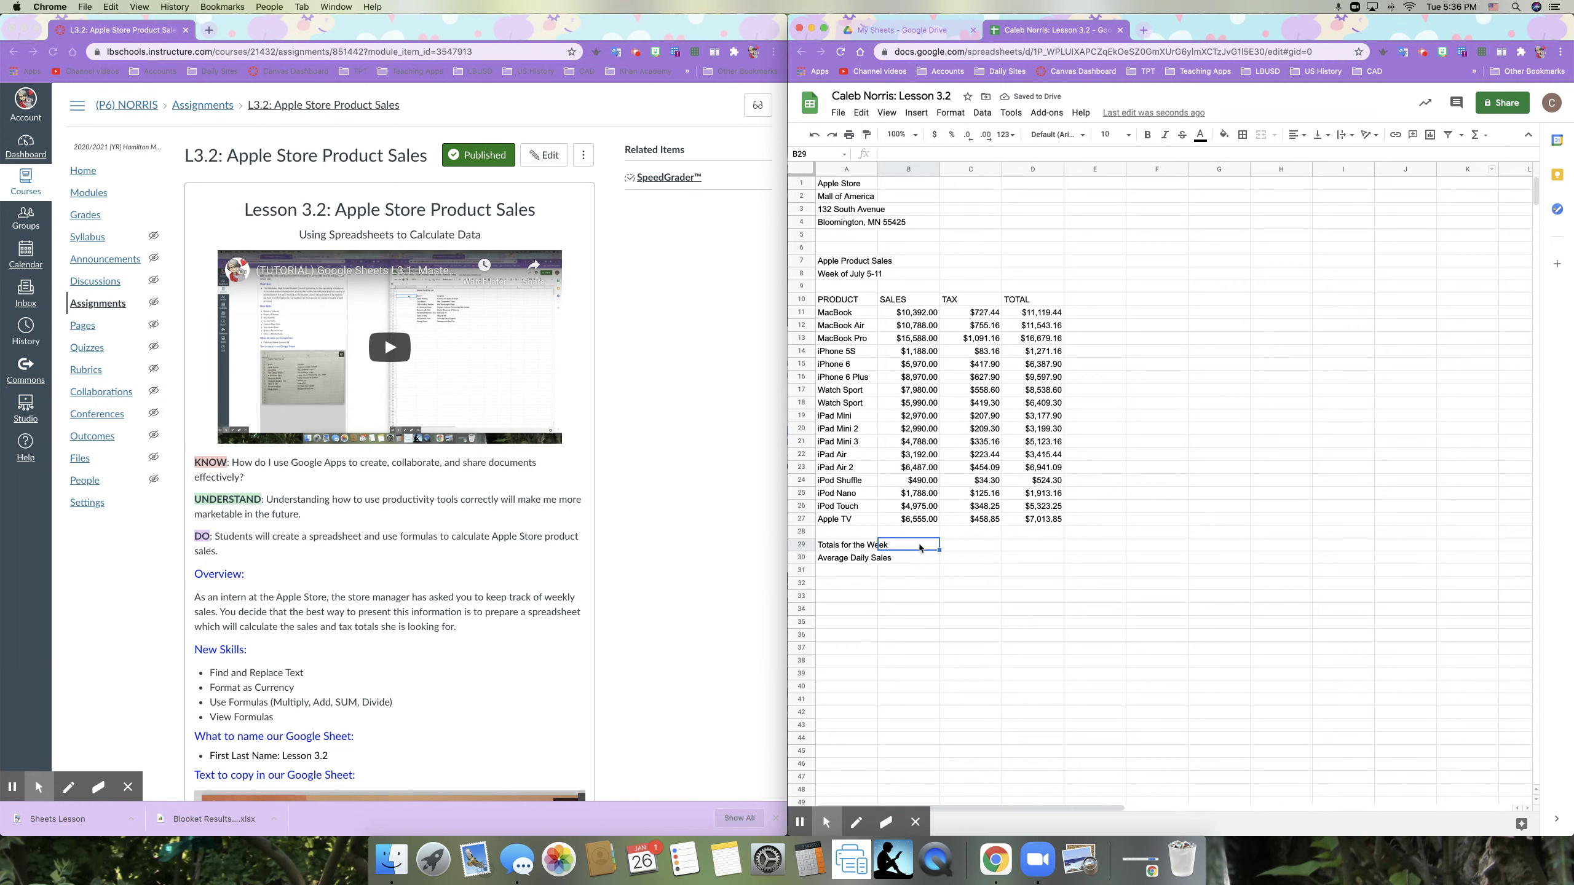
pyautogui.click(1485, 138)
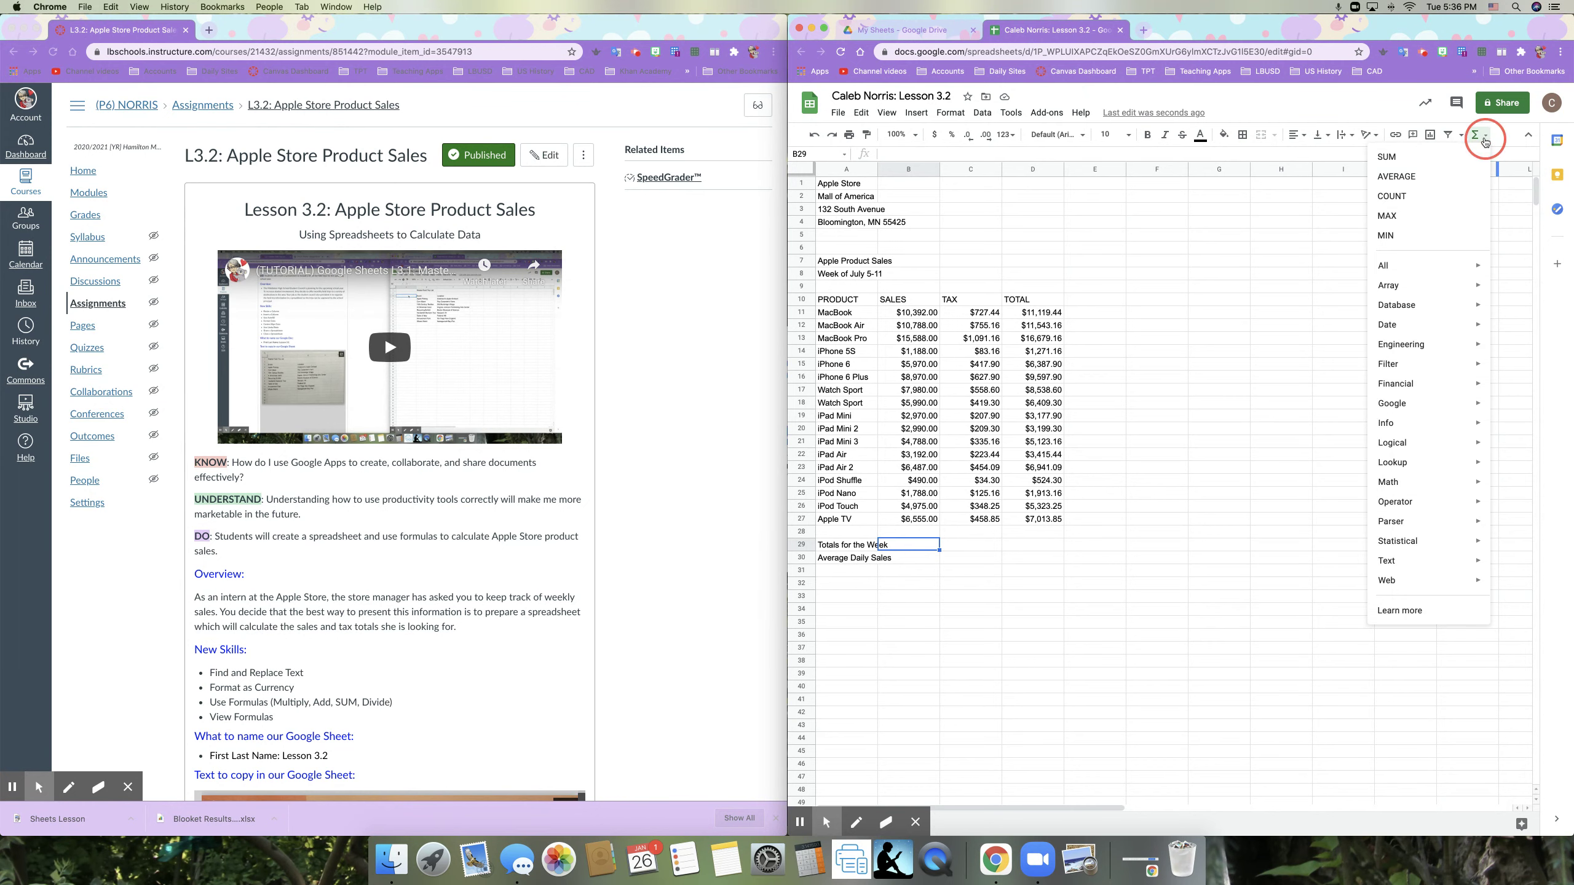
pyautogui.click(1406, 156)
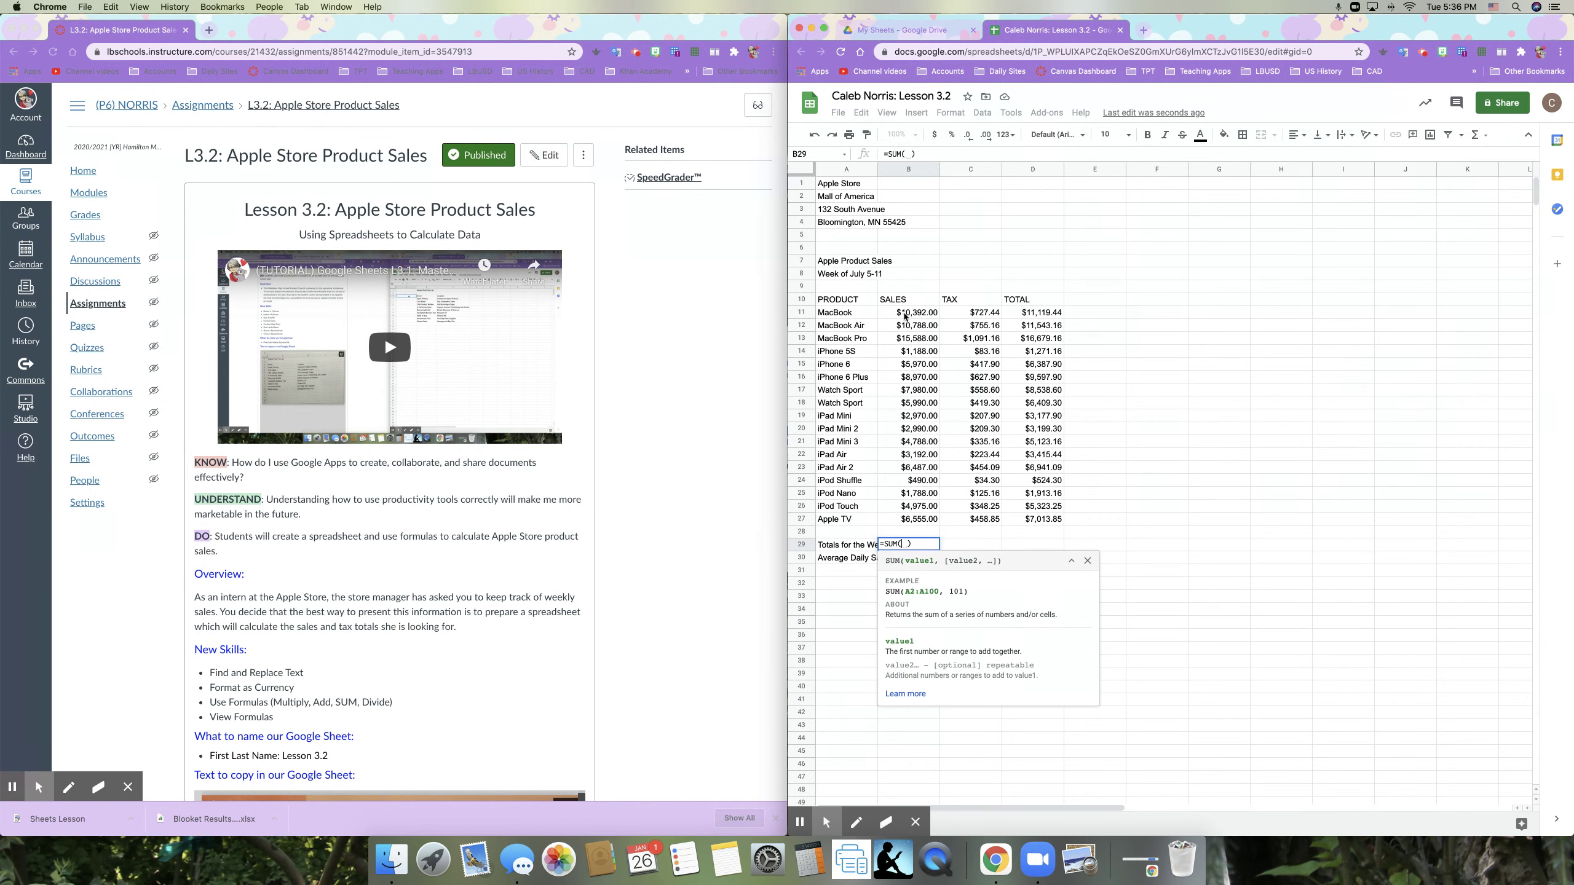
pyautogui.moveTo(904, 316); pyautogui.dragTo(912, 520)
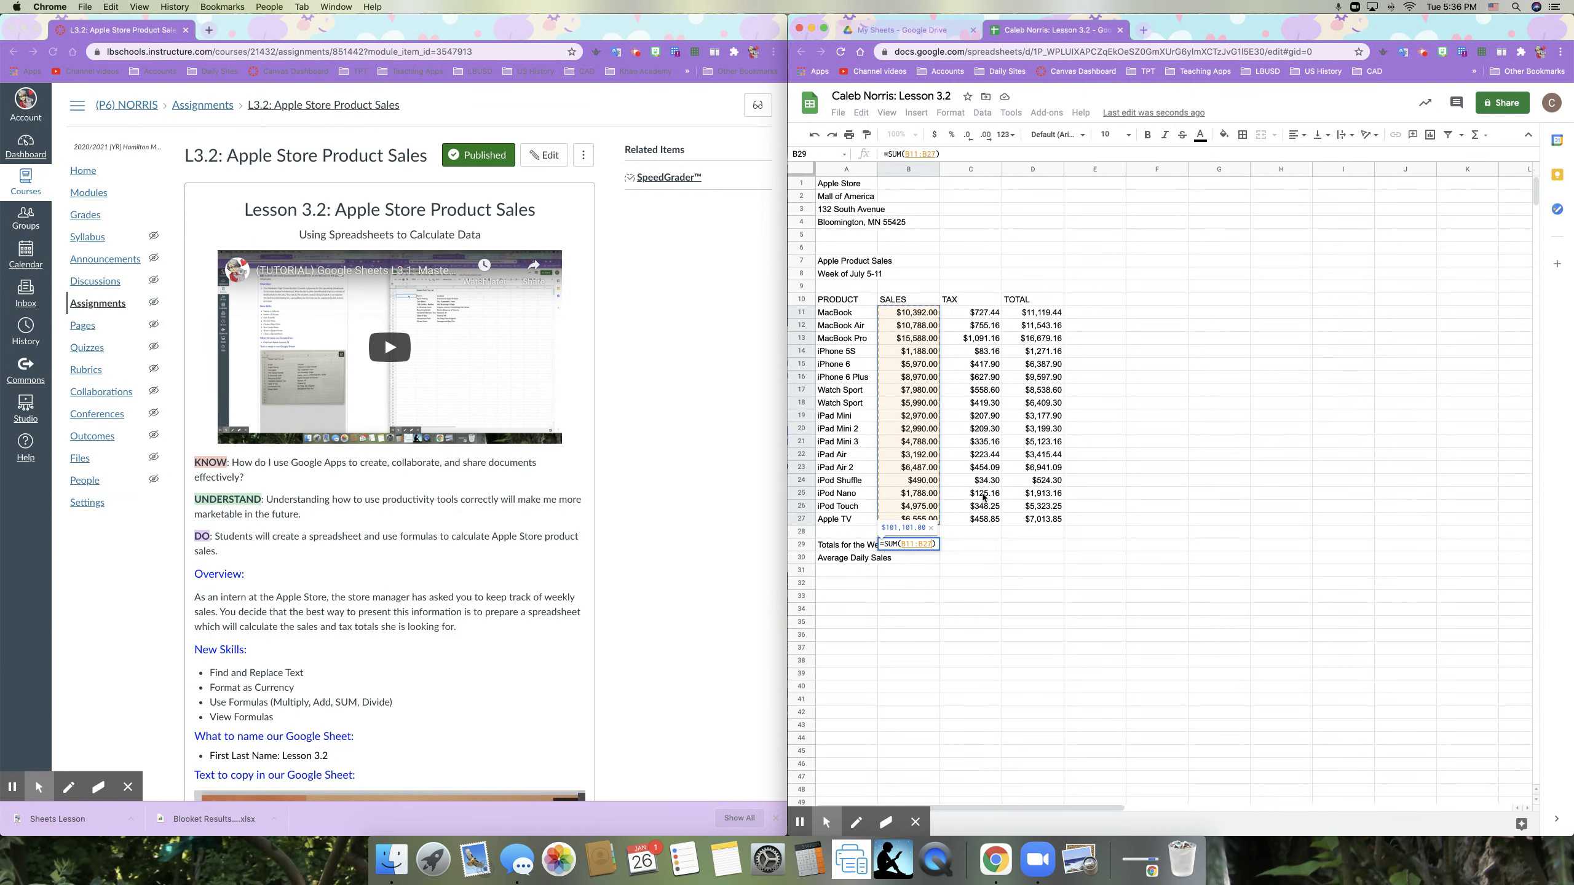
pyautogui.press('Return')
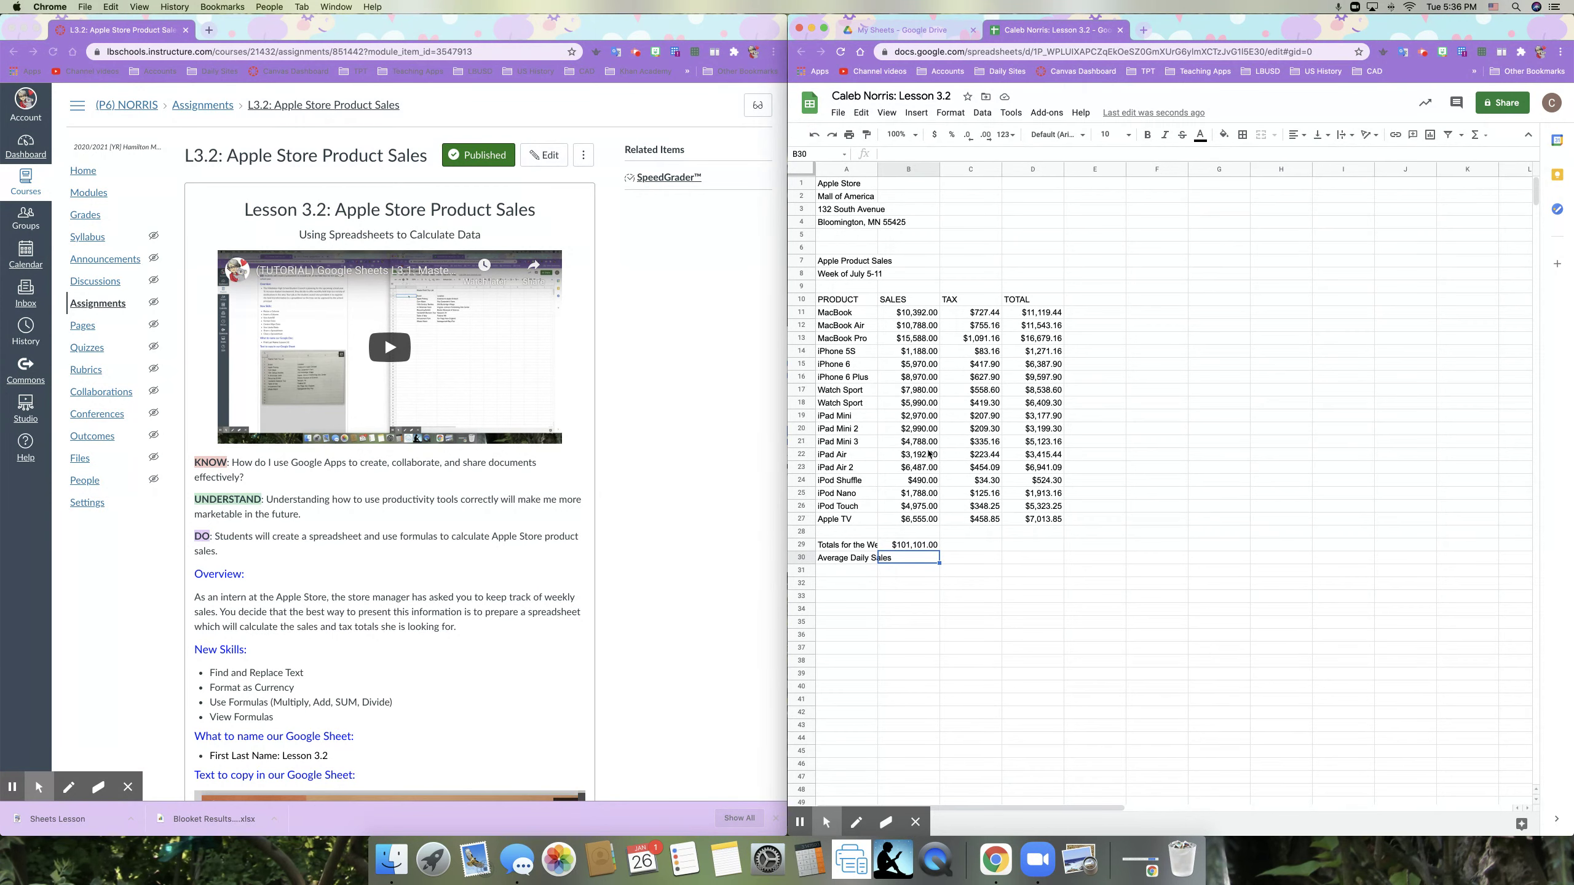
# Step: Enter =B29/7 in B30 to compute the average daily sales
pyautogui.doubleClick(876, 173)
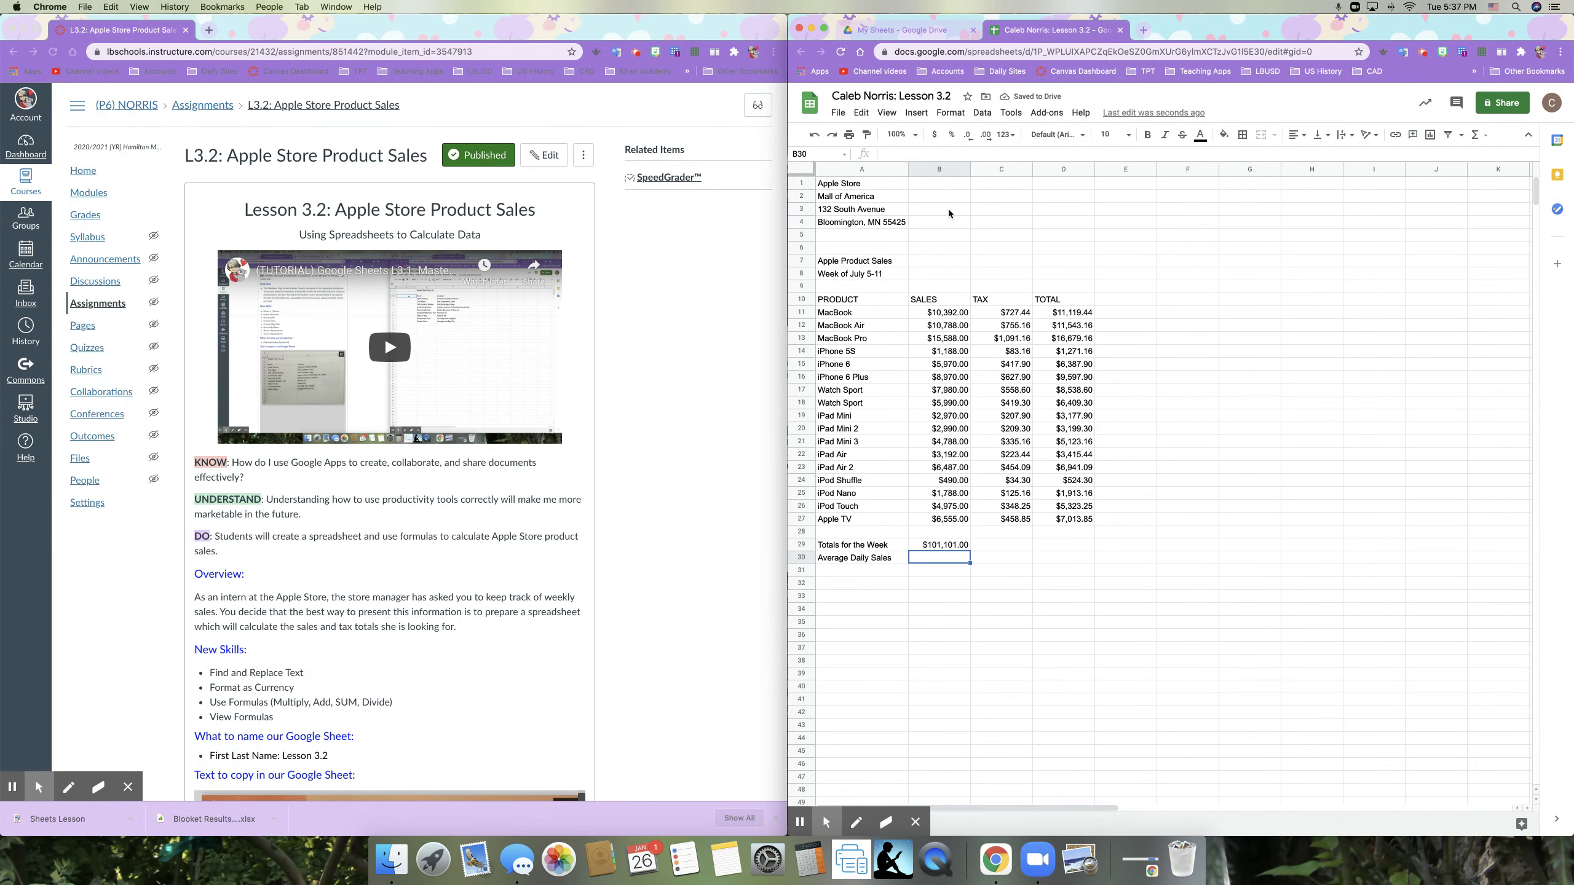
pyautogui.press('super+z')
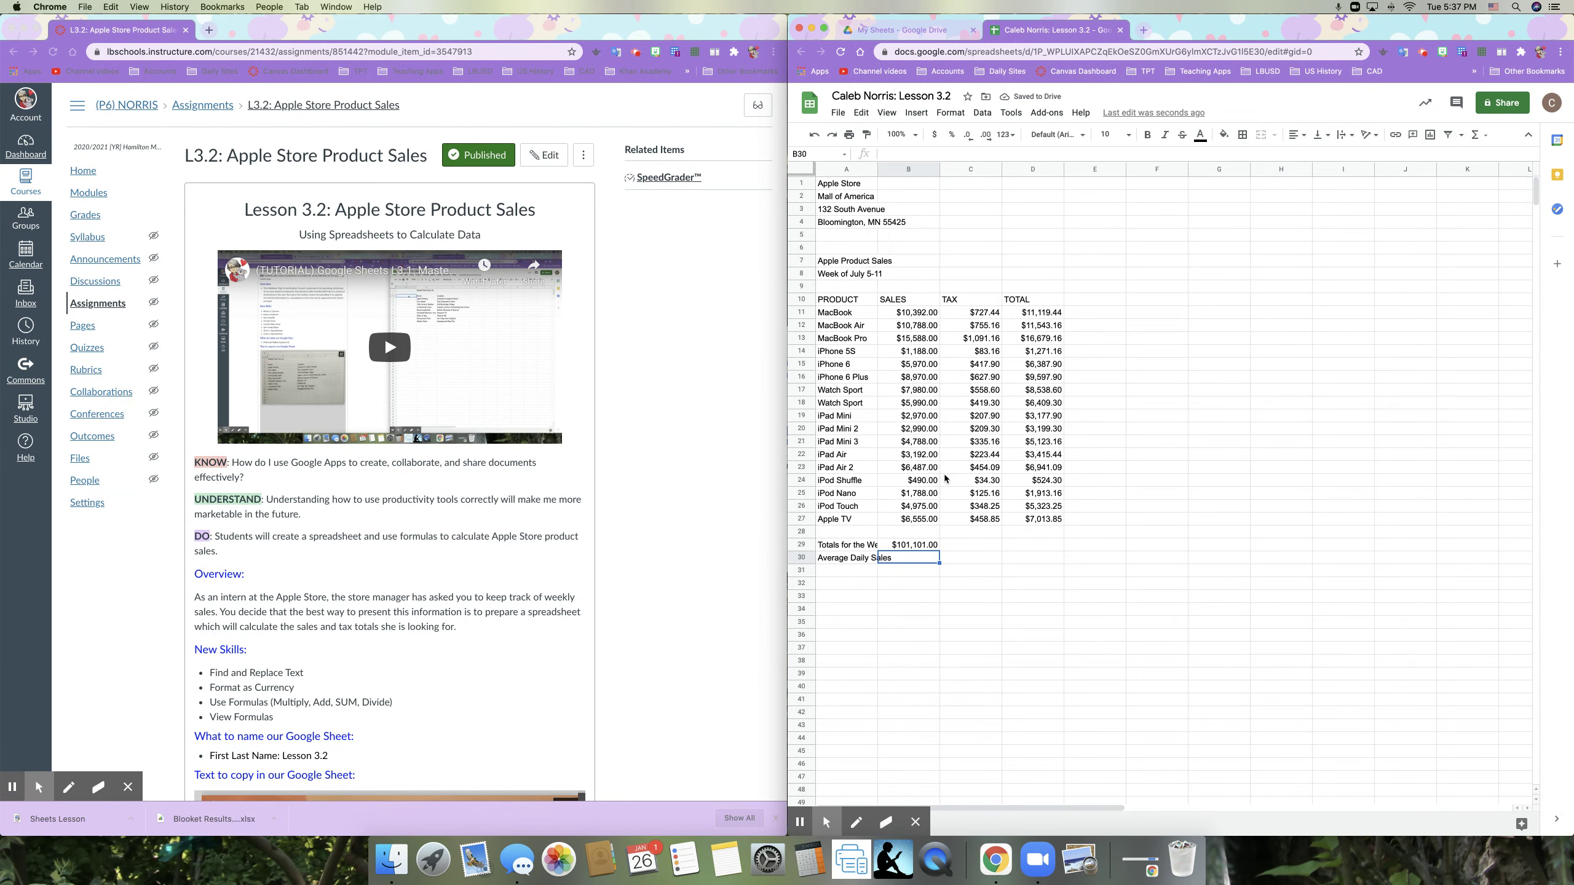
pyautogui.click(913, 559)
pyautogui.write('=')
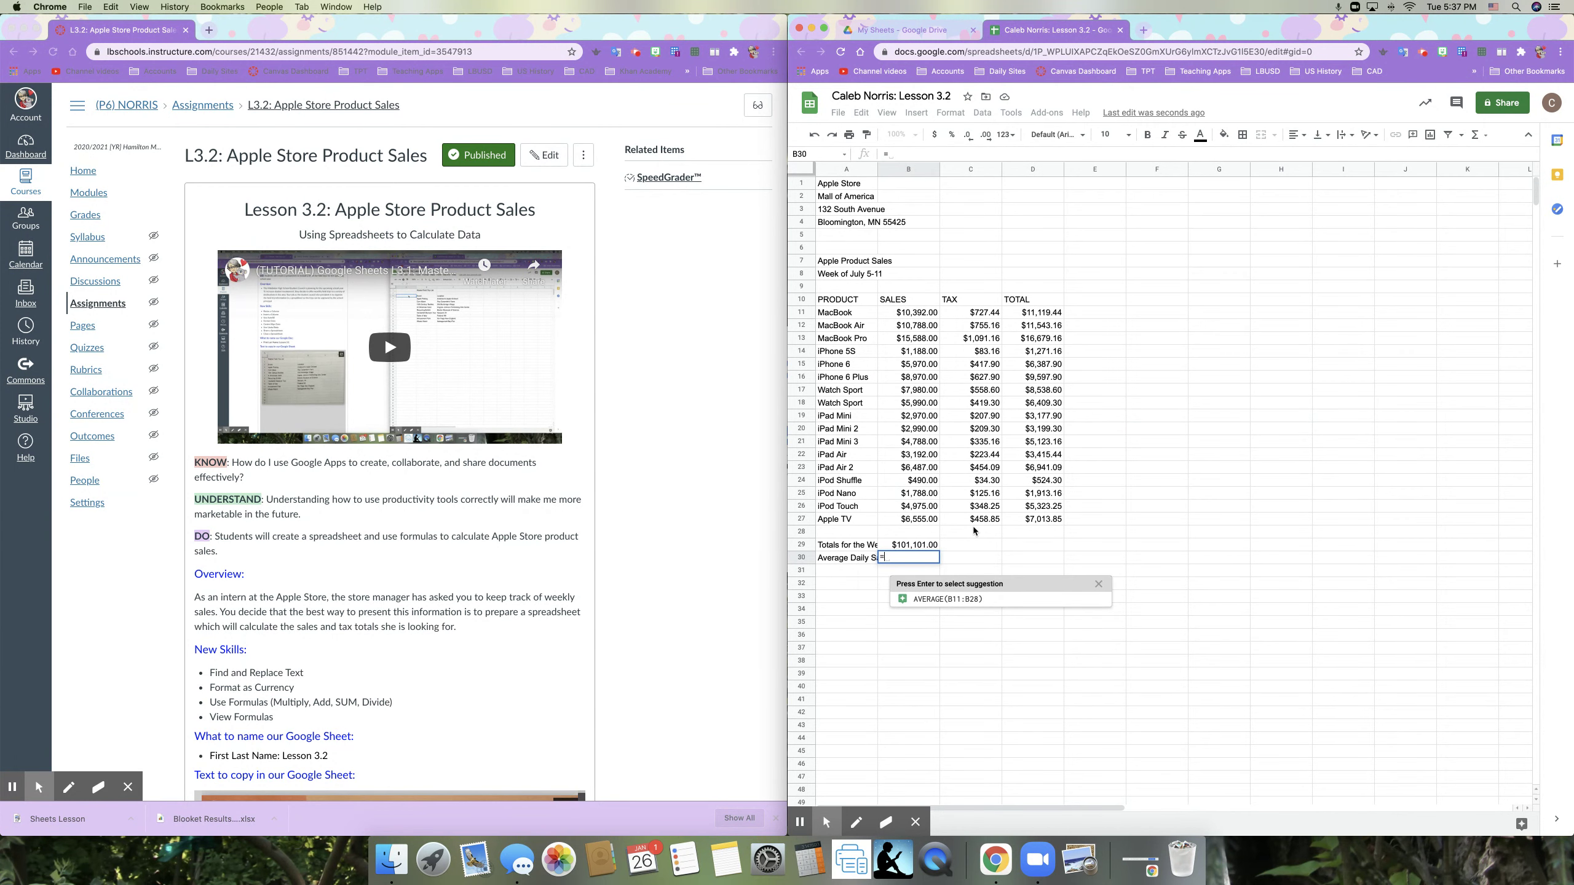
pyautogui.click(926, 546)
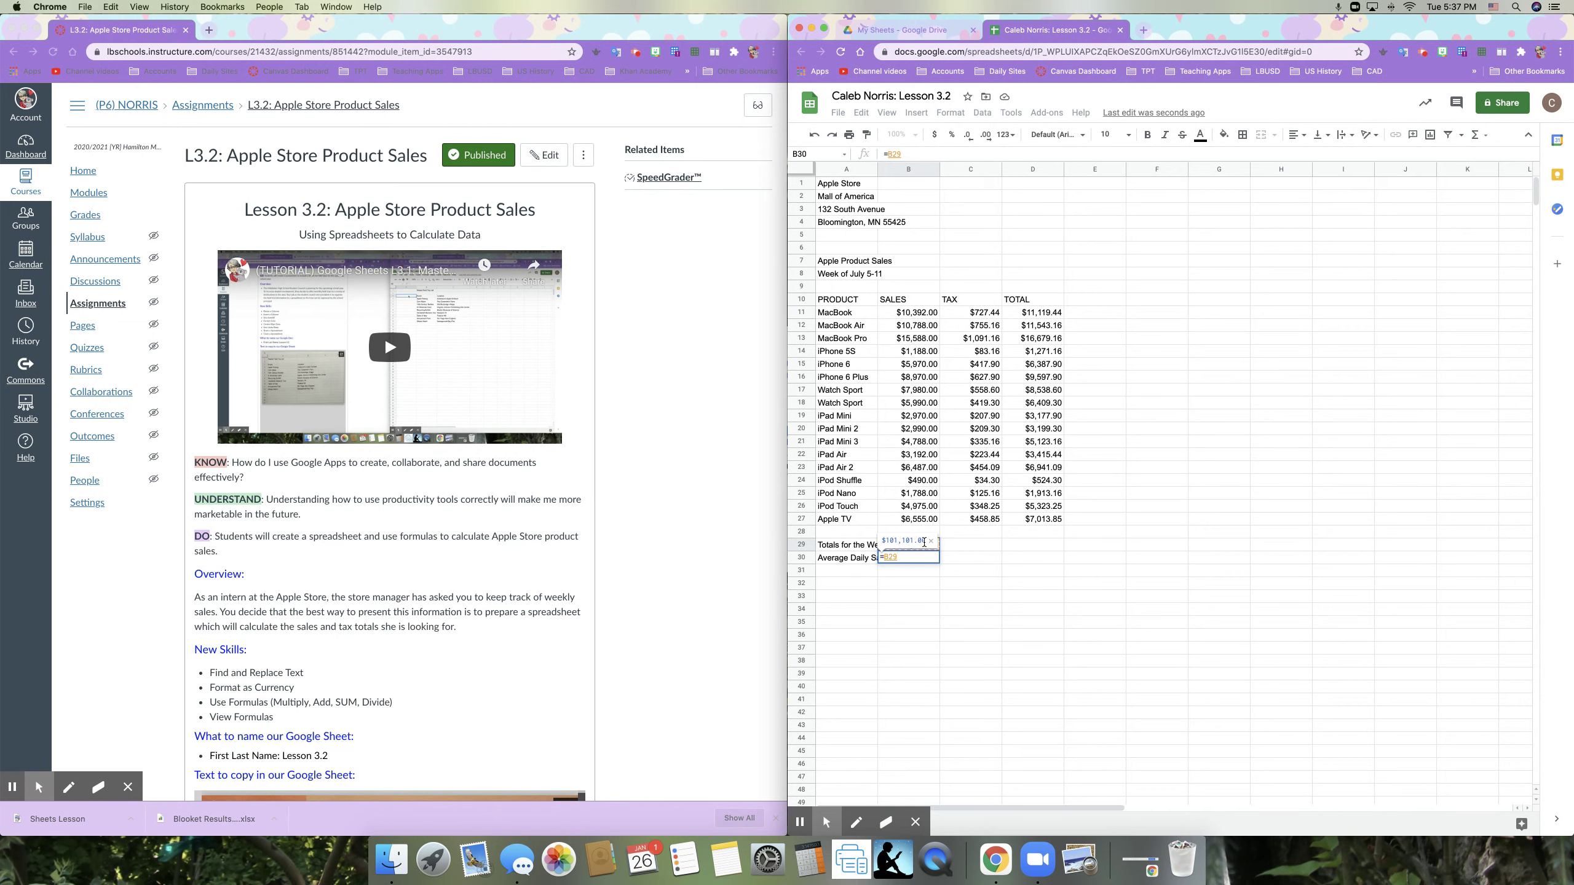
pyautogui.write('/7')
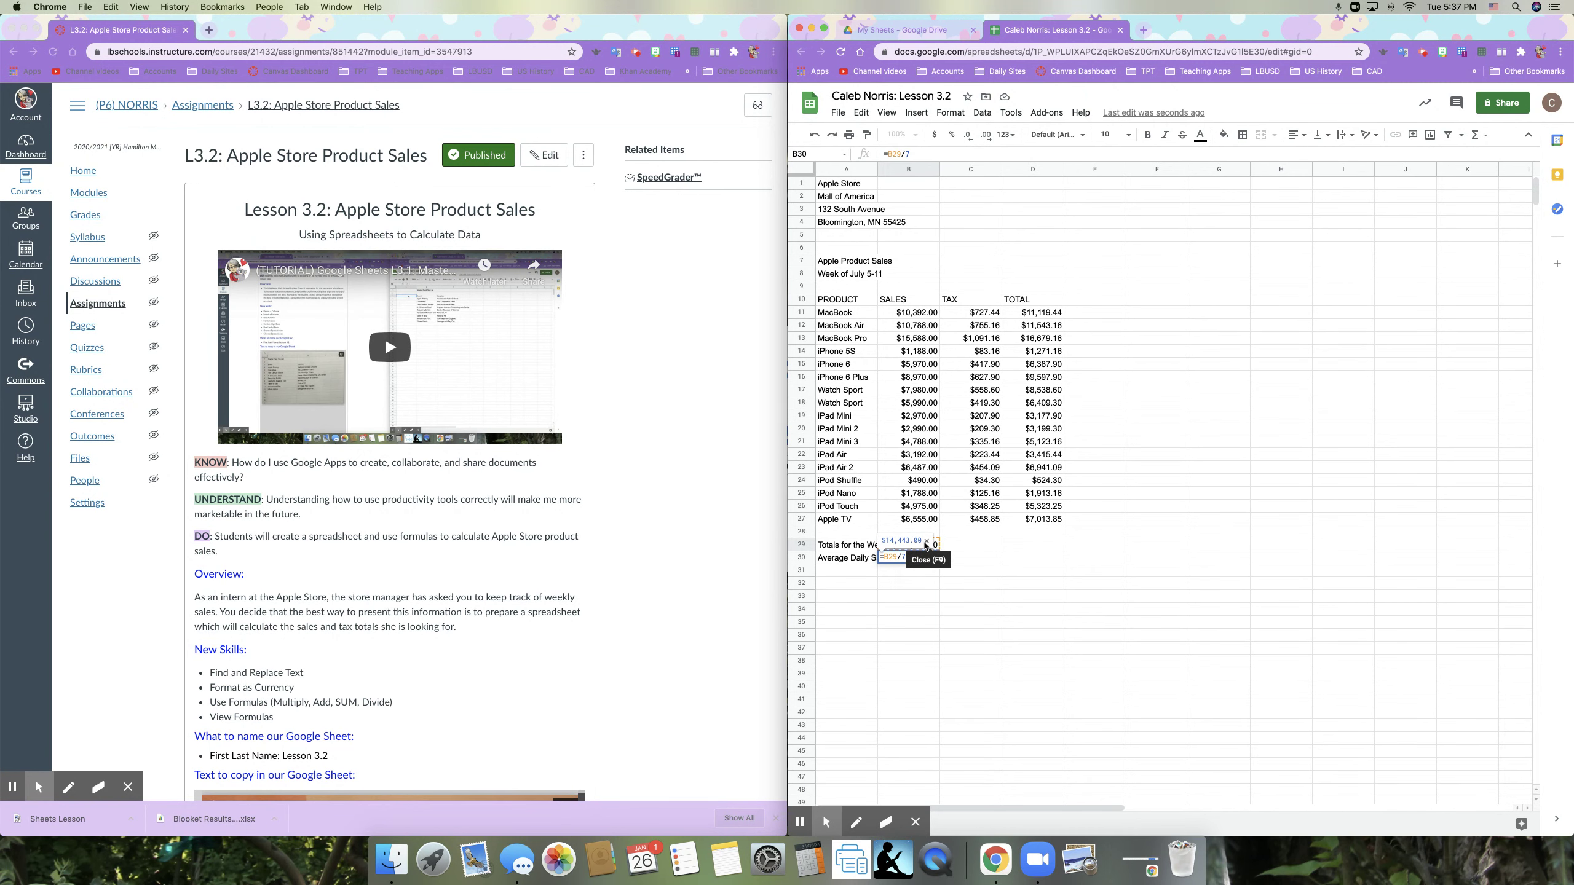
pyautogui.press('Return')
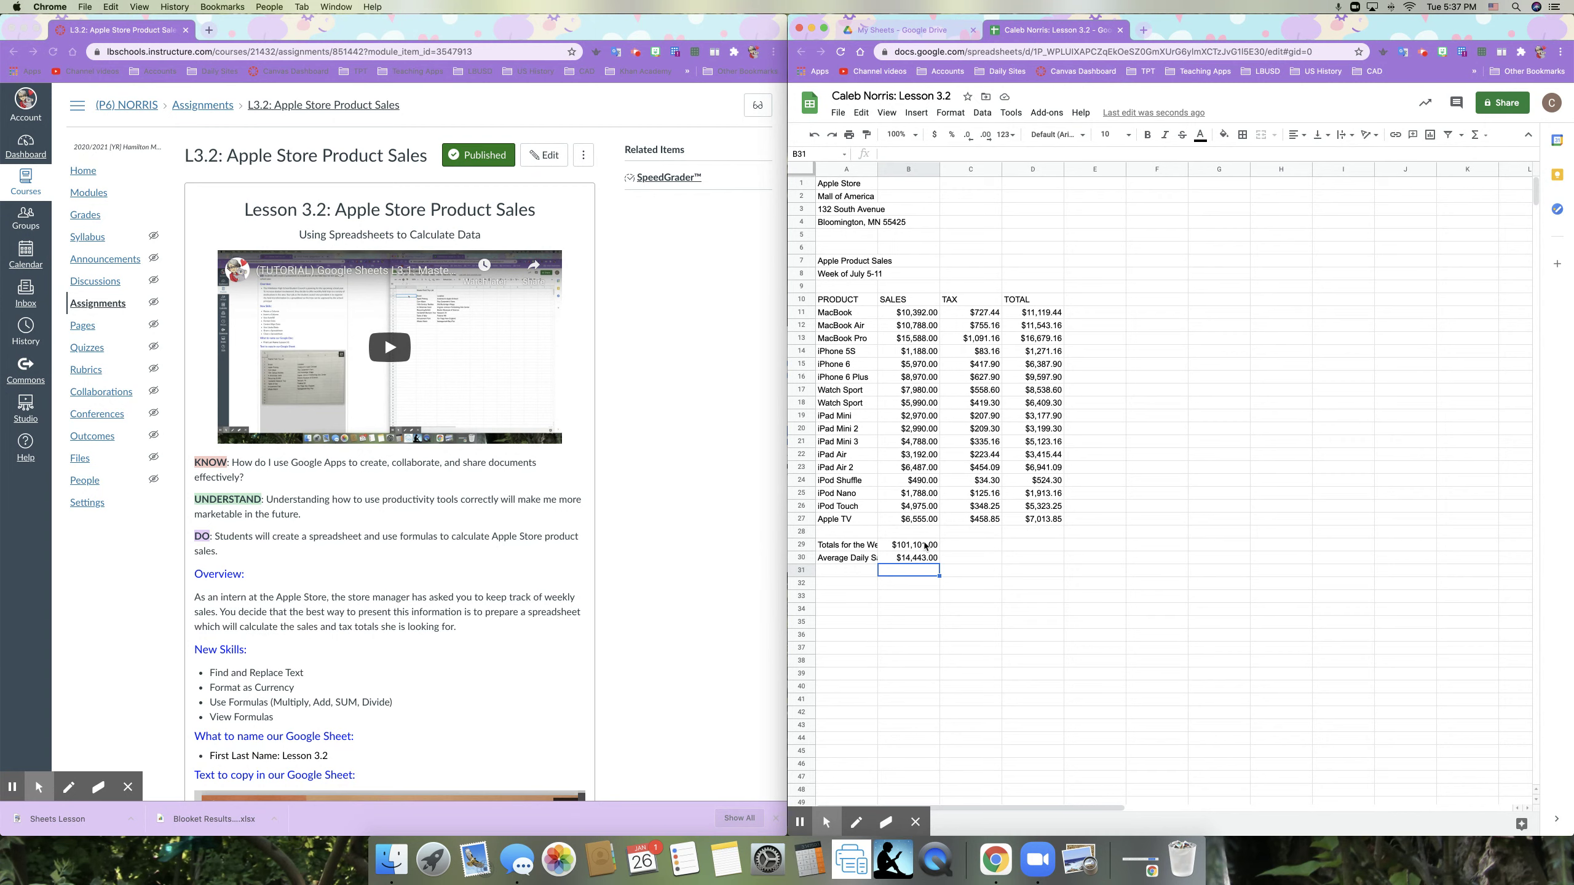
# Step: Clear B30 and re-enter =B29/7, showing $14,443.00
pyautogui.press('Up')
pyautogui.press('BackSpace')
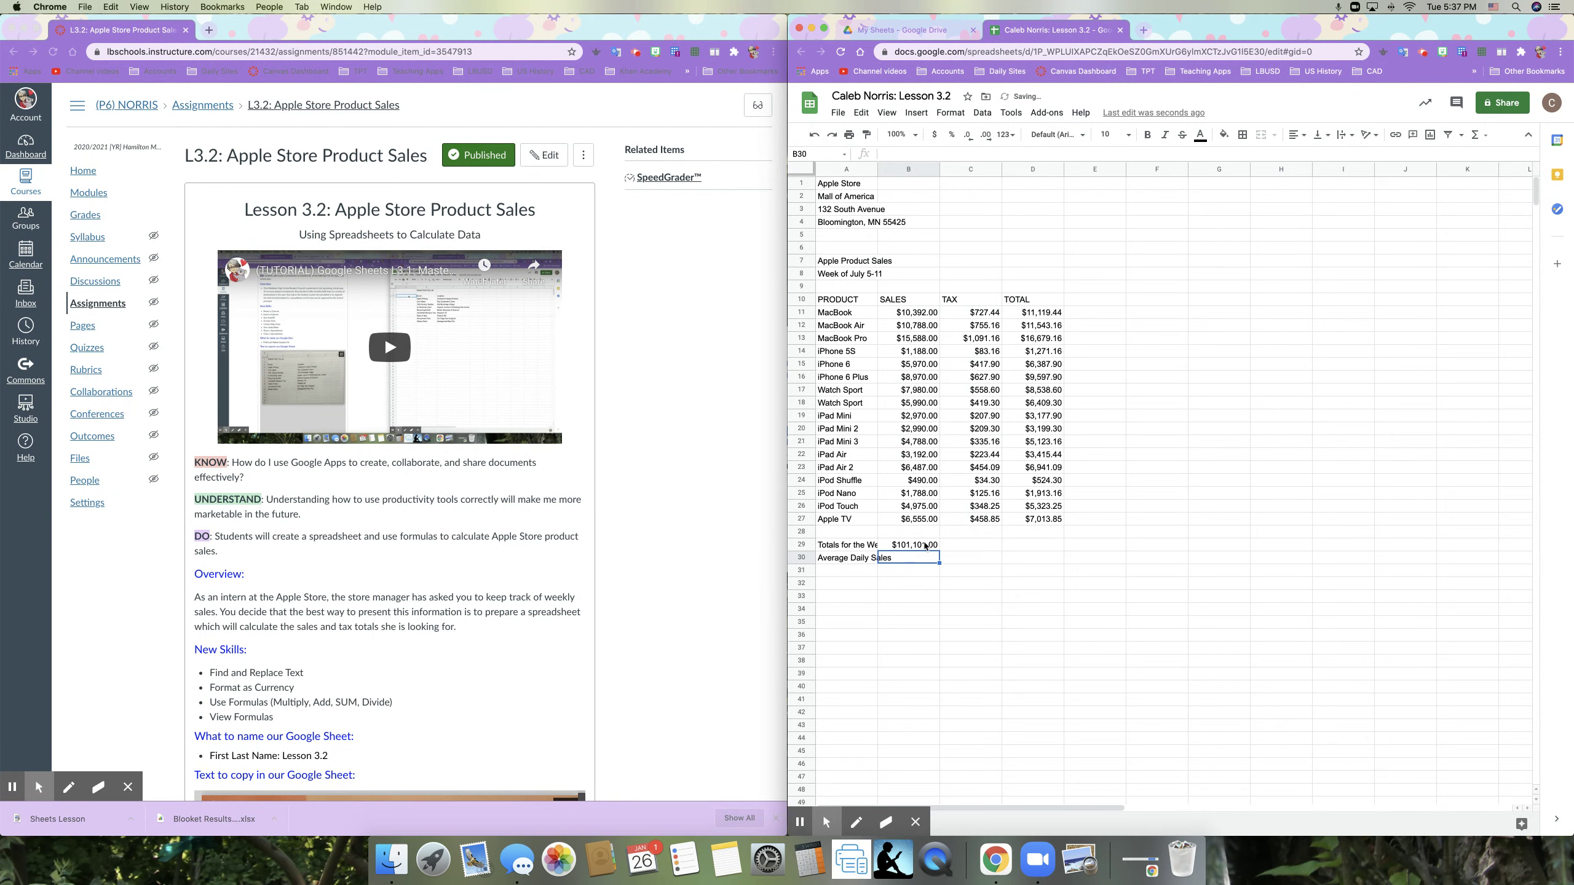
pyautogui.click(898, 562)
pyautogui.write('=')
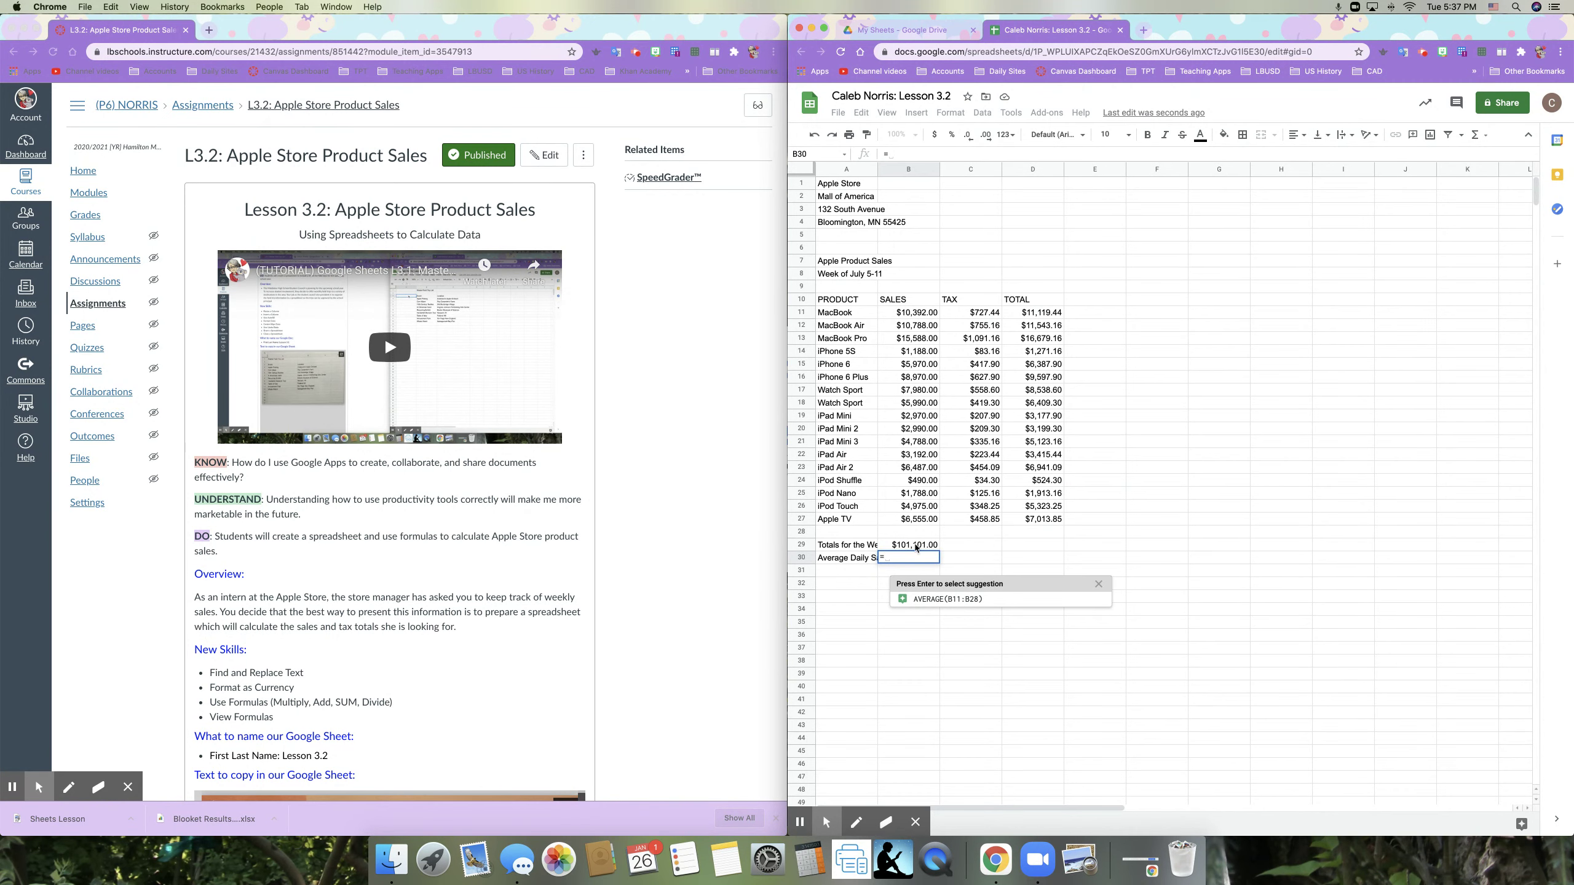
pyautogui.click(918, 545)
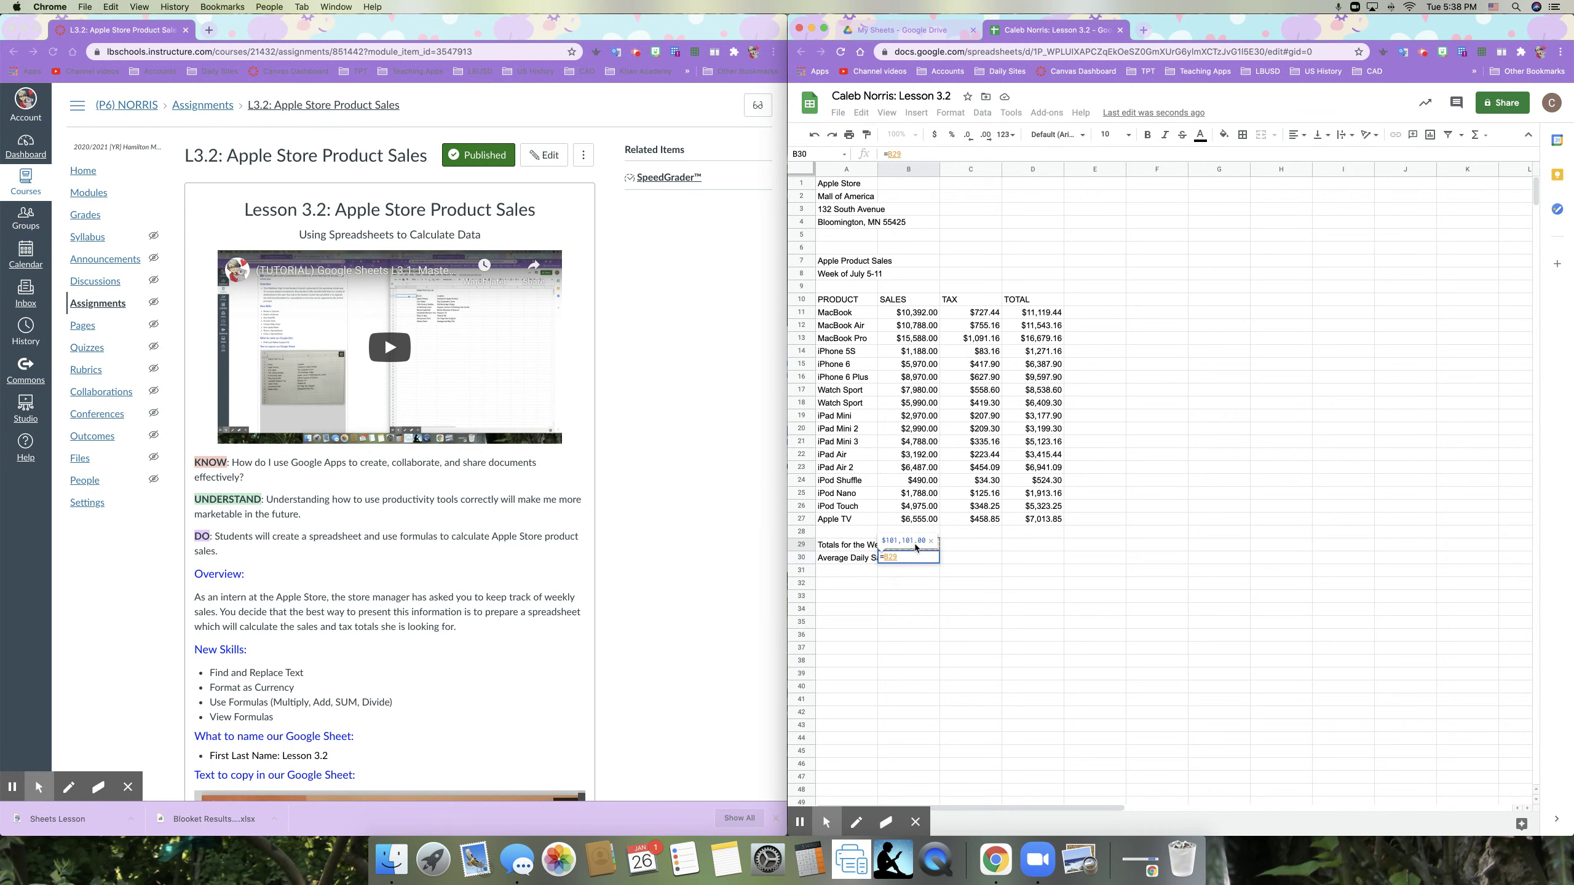
pyautogui.write('/7')
pyautogui.press('Return')
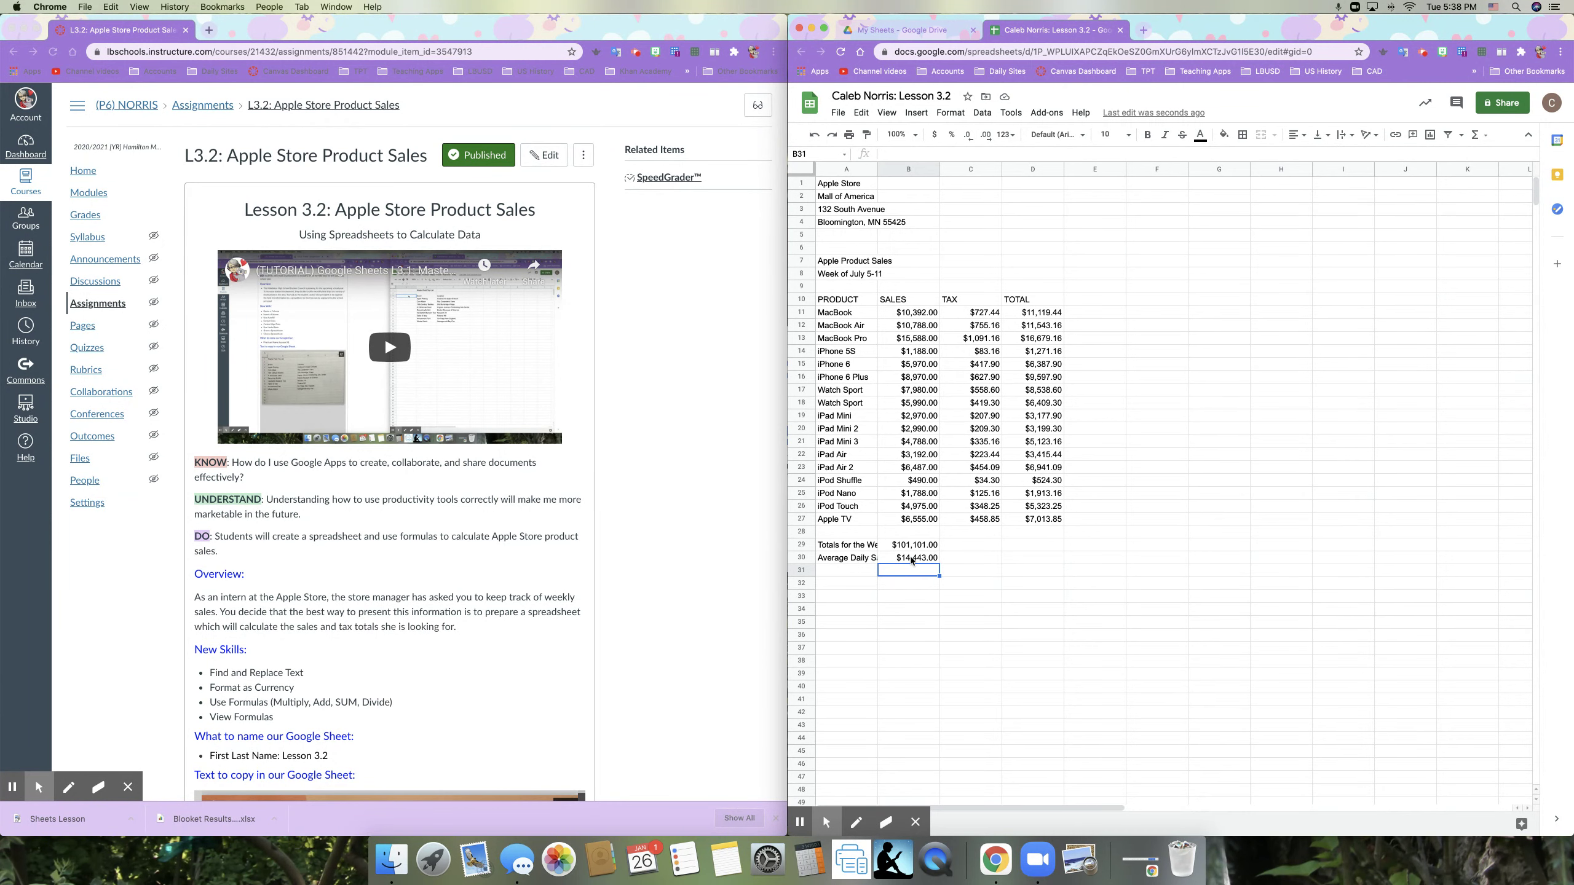
# Step: Autofit column A so the 'Totals for the Week' and 'Average Daily Sales' labels fit
pyautogui.doubleClick(876, 169)
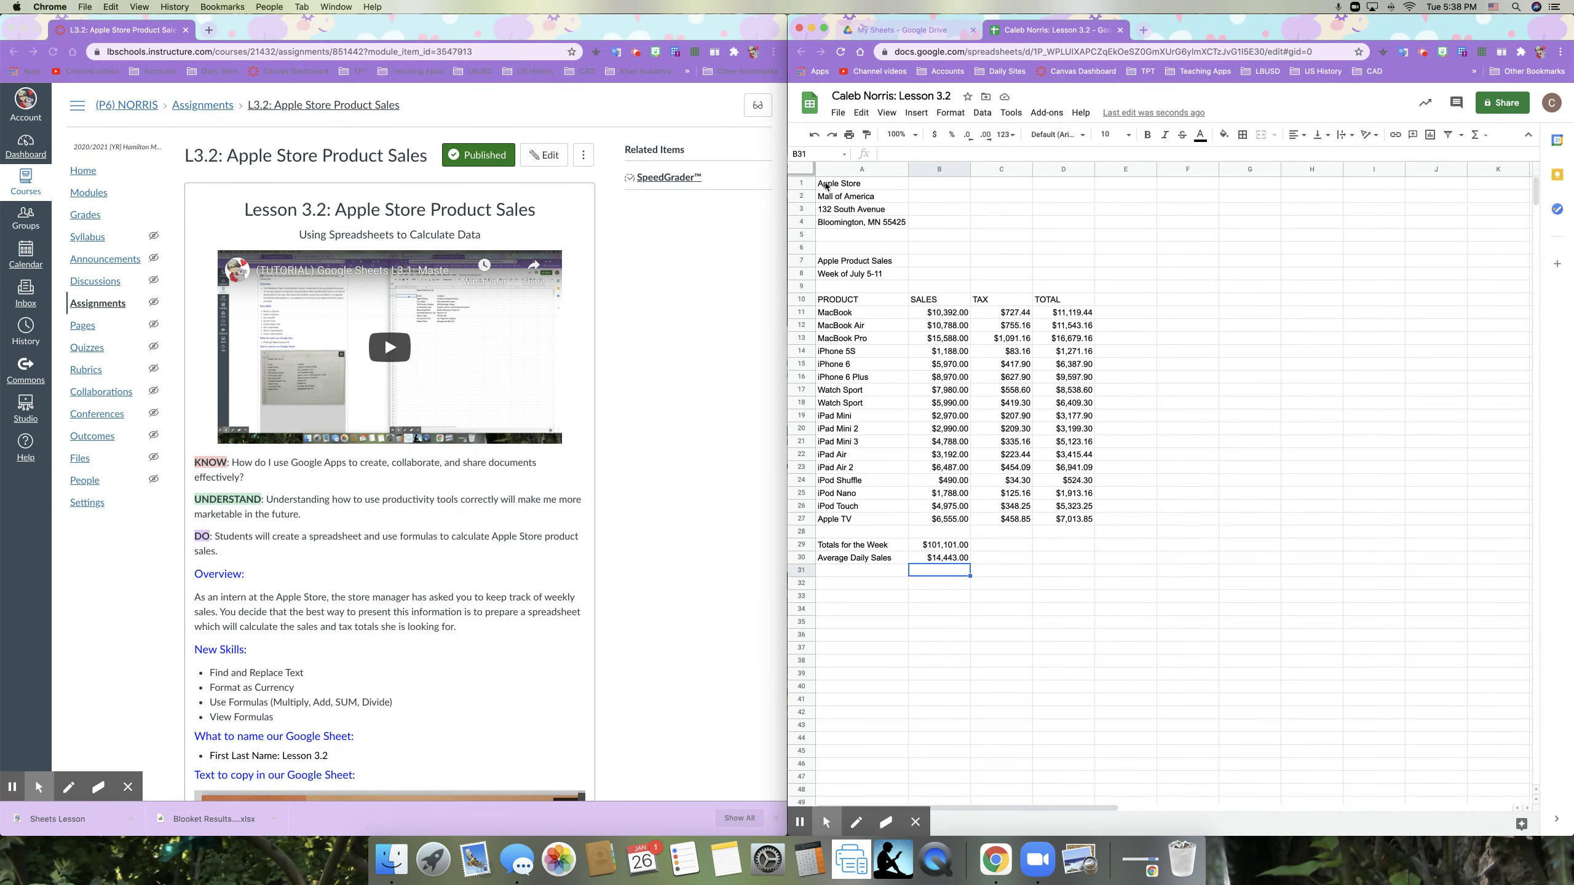
pyautogui.moveTo(825, 186); pyautogui.dragTo(832, 224)
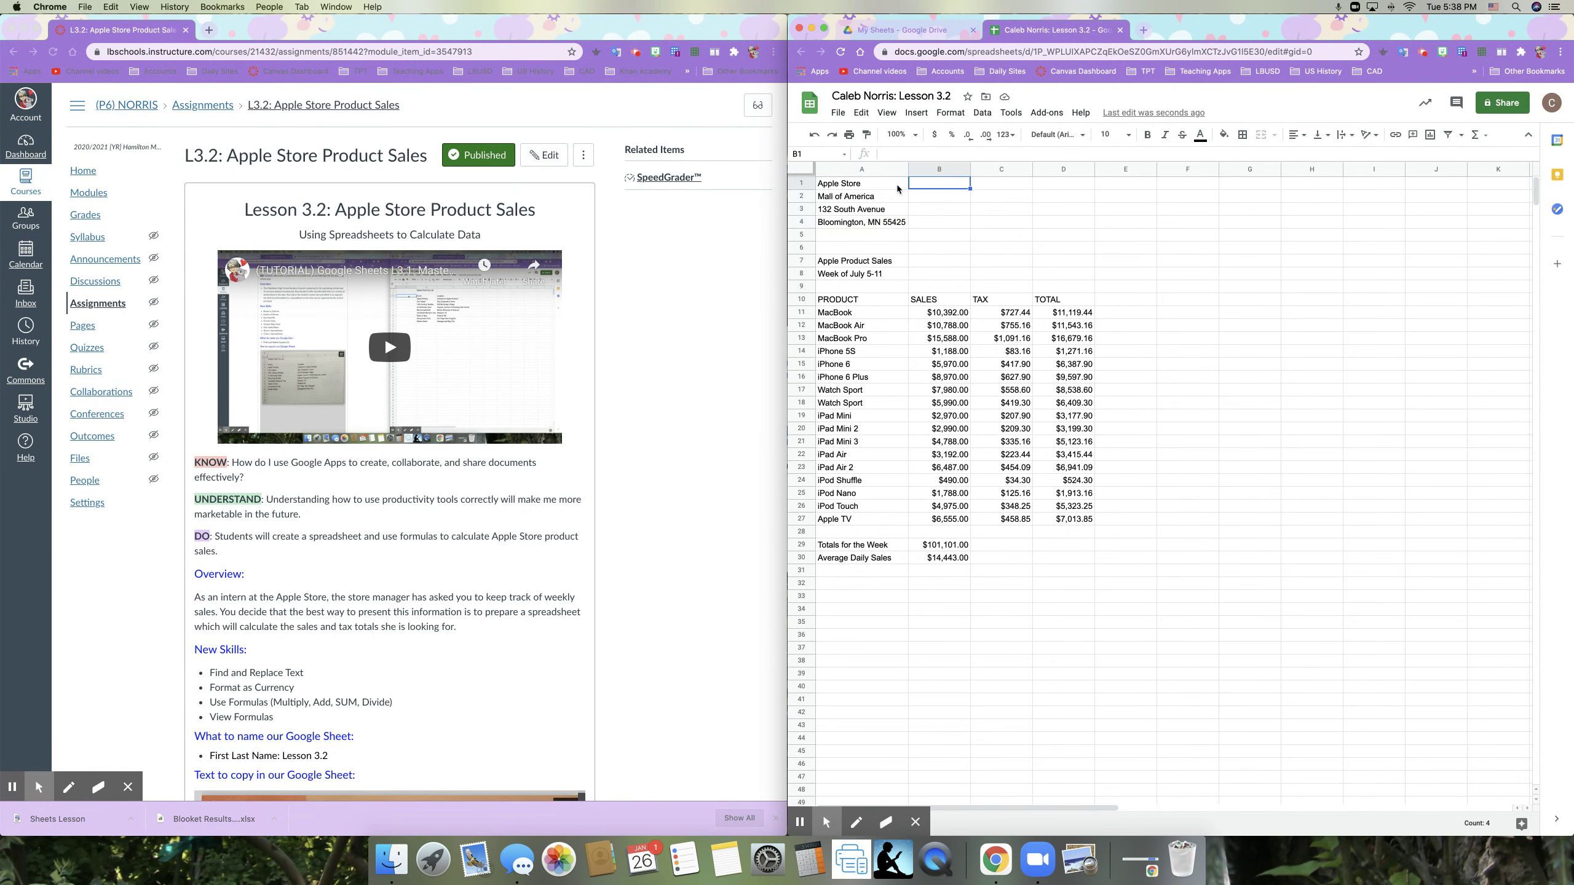
pyautogui.moveTo(897, 185); pyautogui.dragTo(898, 224)
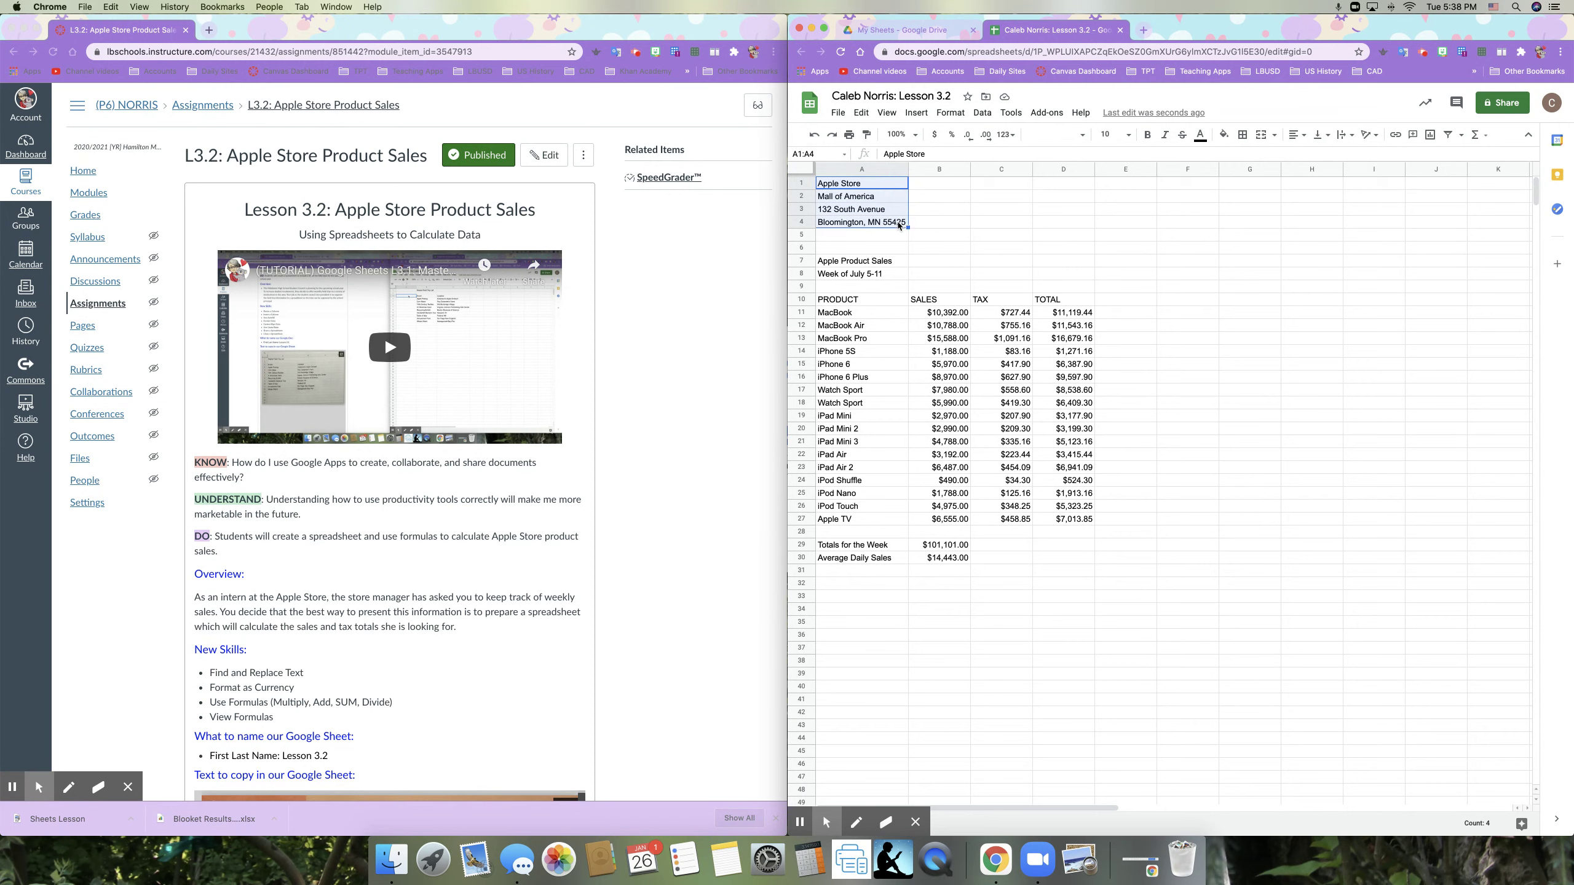
pyautogui.click(1294, 137)
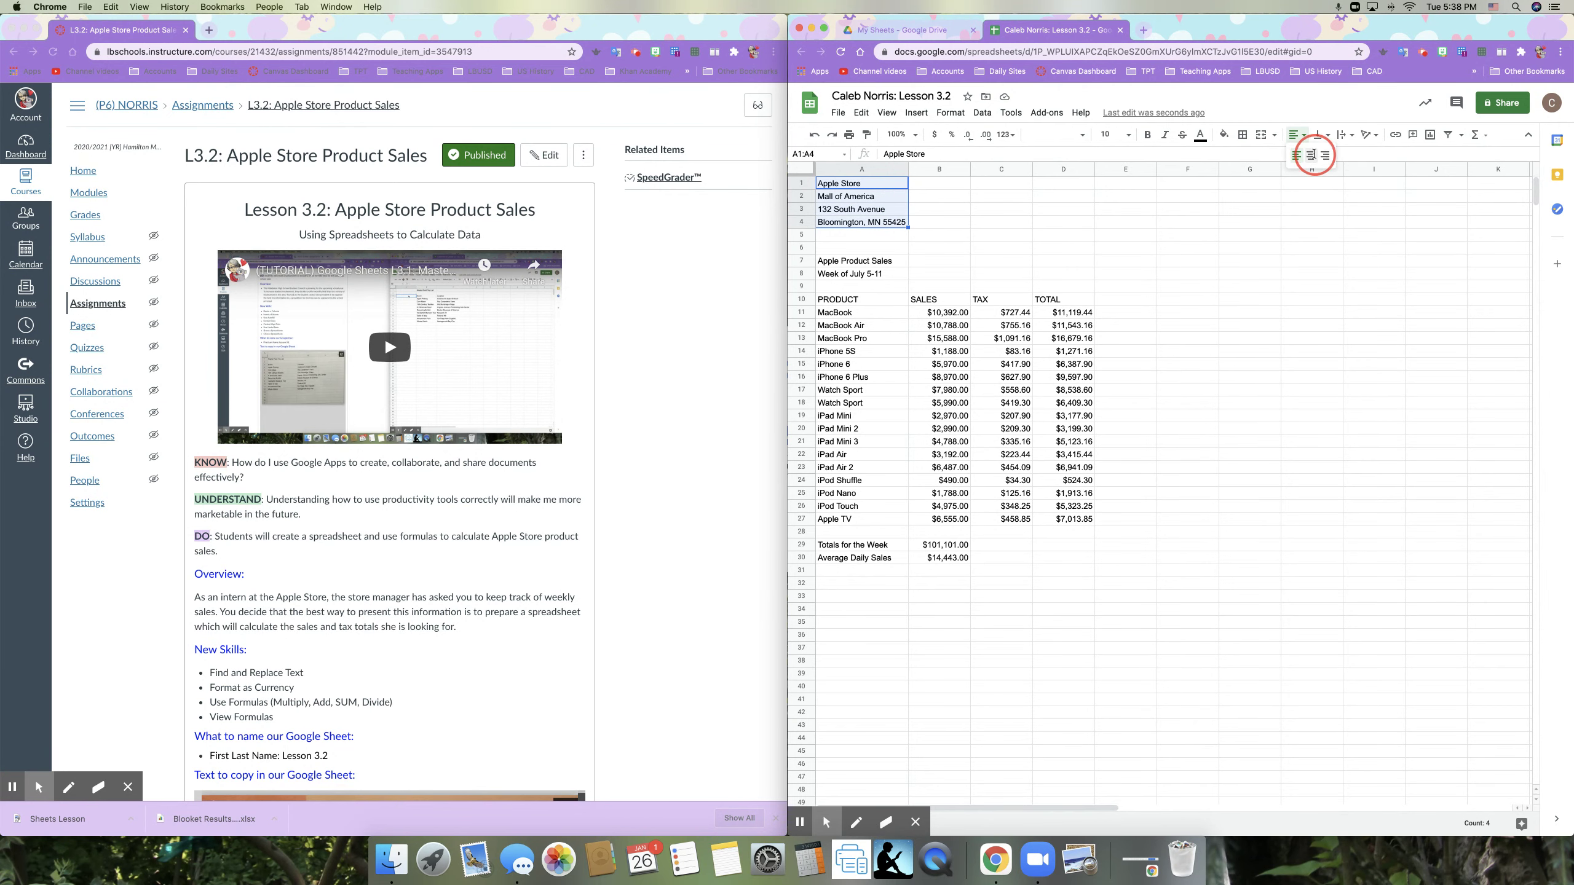
pyautogui.click(1314, 154)
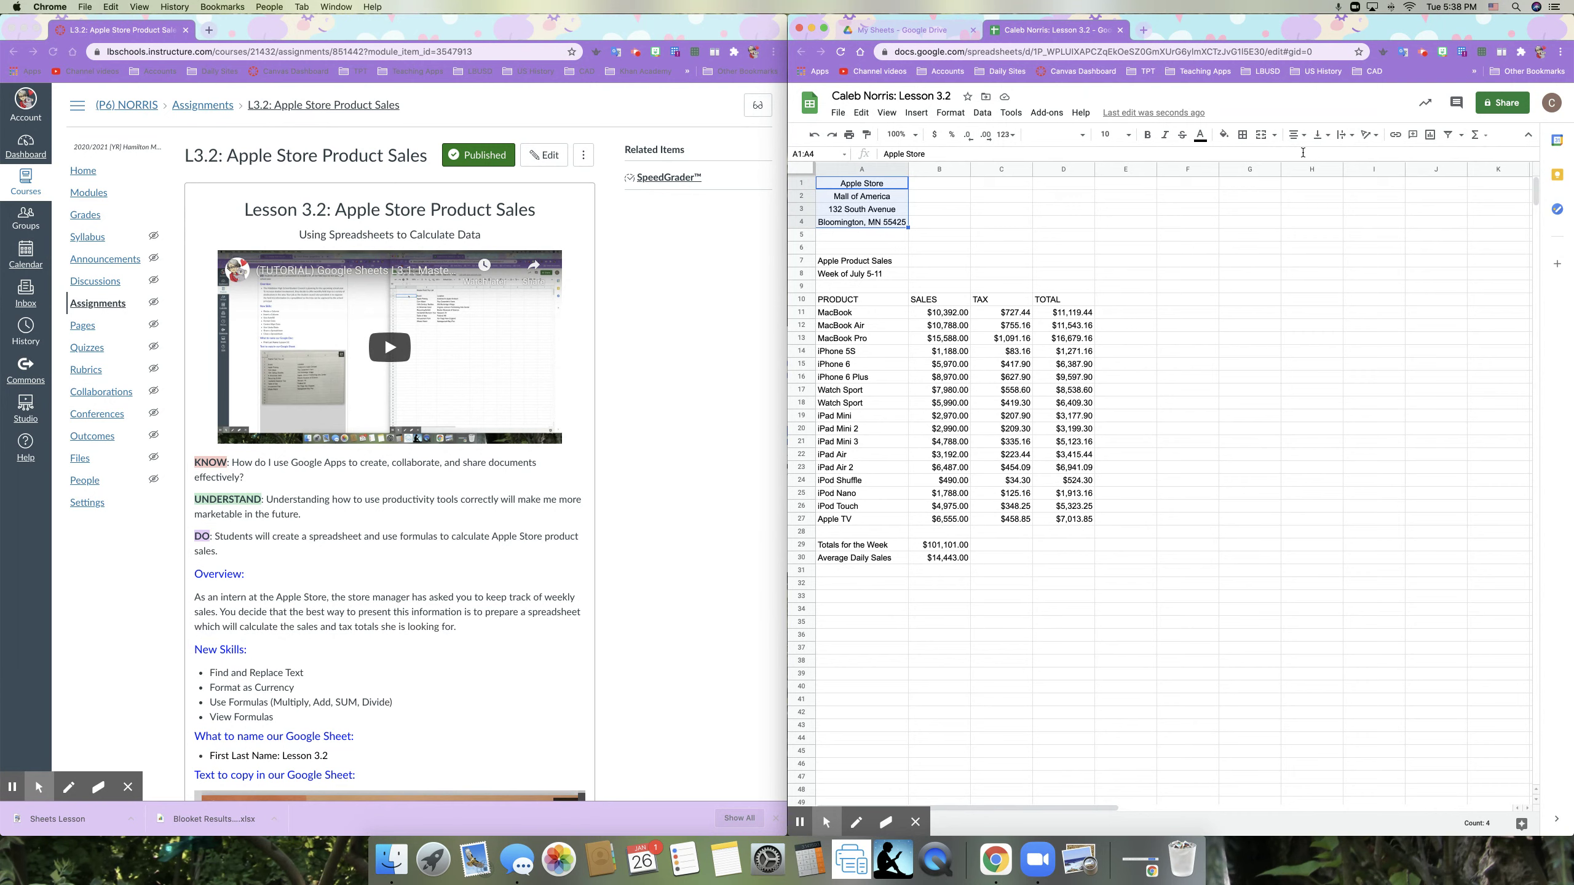
pyautogui.click(1293, 134)
pyautogui.click(1297, 157)
# Step: Make the A10:D10 headers PRODUCT, SALES, TAX and TOTAL bold and right-aligned
pyautogui.moveTo(827, 303); pyautogui.dragTo(1060, 298)
pyautogui.click(1149, 136)
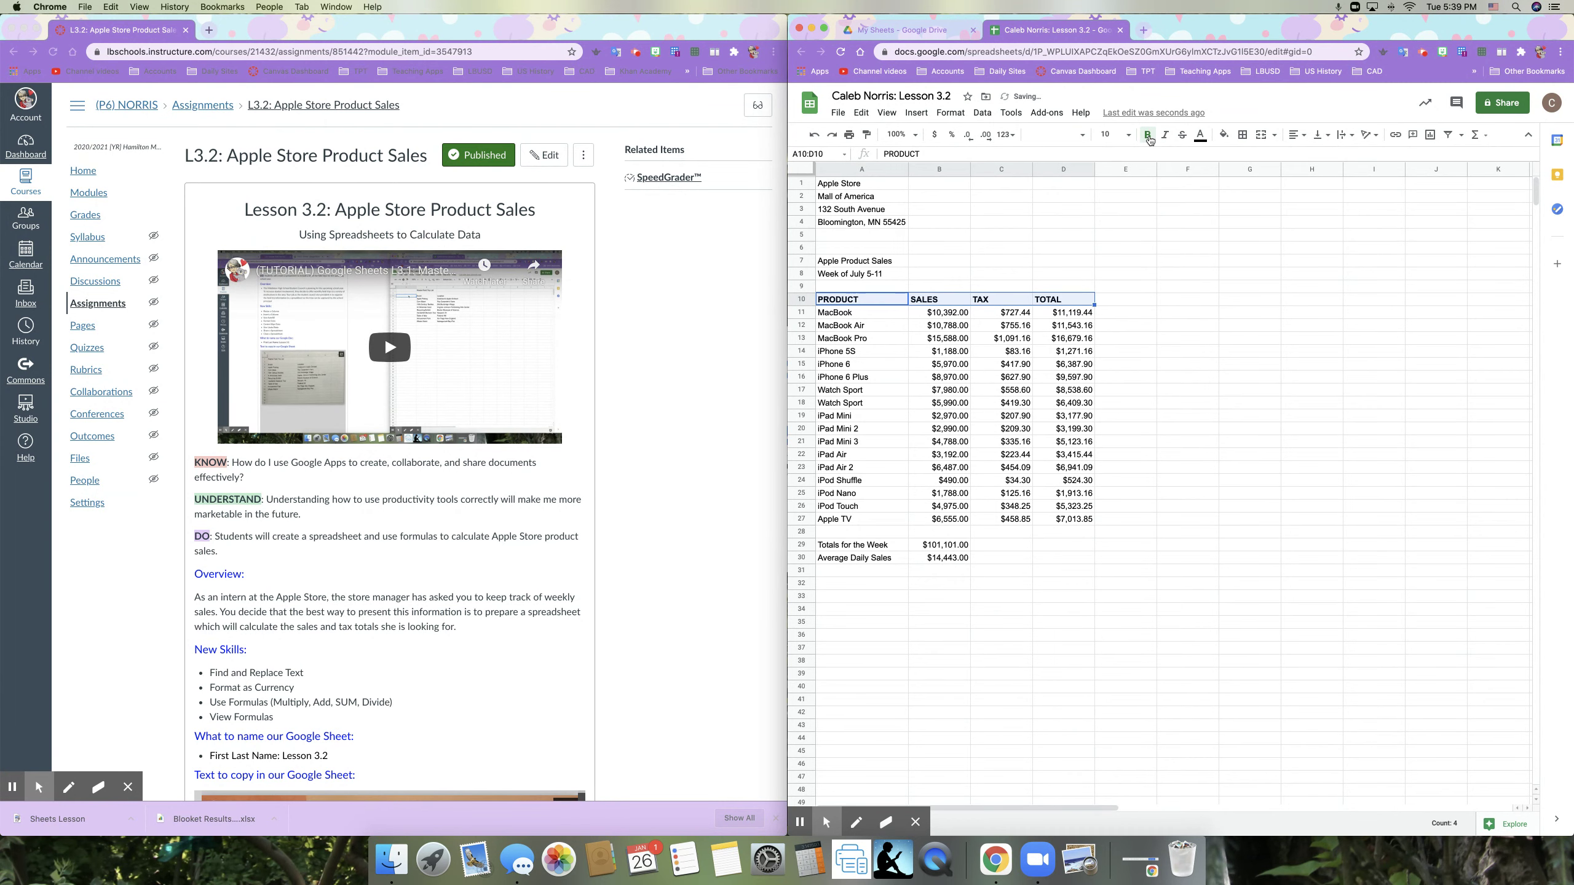
pyautogui.click(1296, 135)
pyautogui.click(1327, 158)
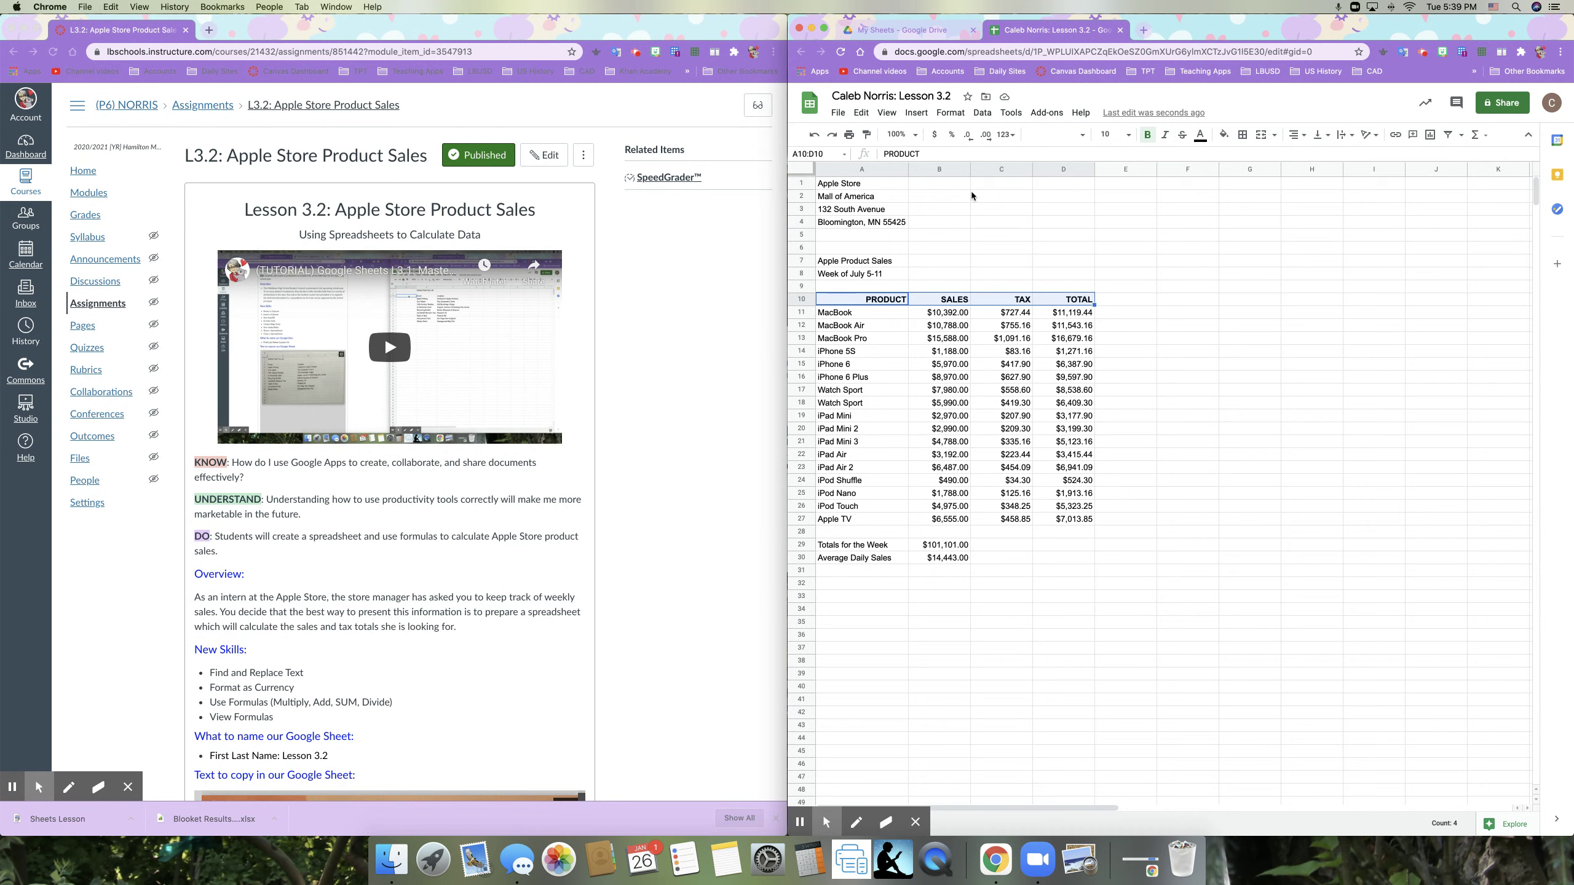
# Step: Switch the sheet to View > Show formulas, revealing =SUM(B11:B27) and =B29/7
pyautogui.click(1027, 272)
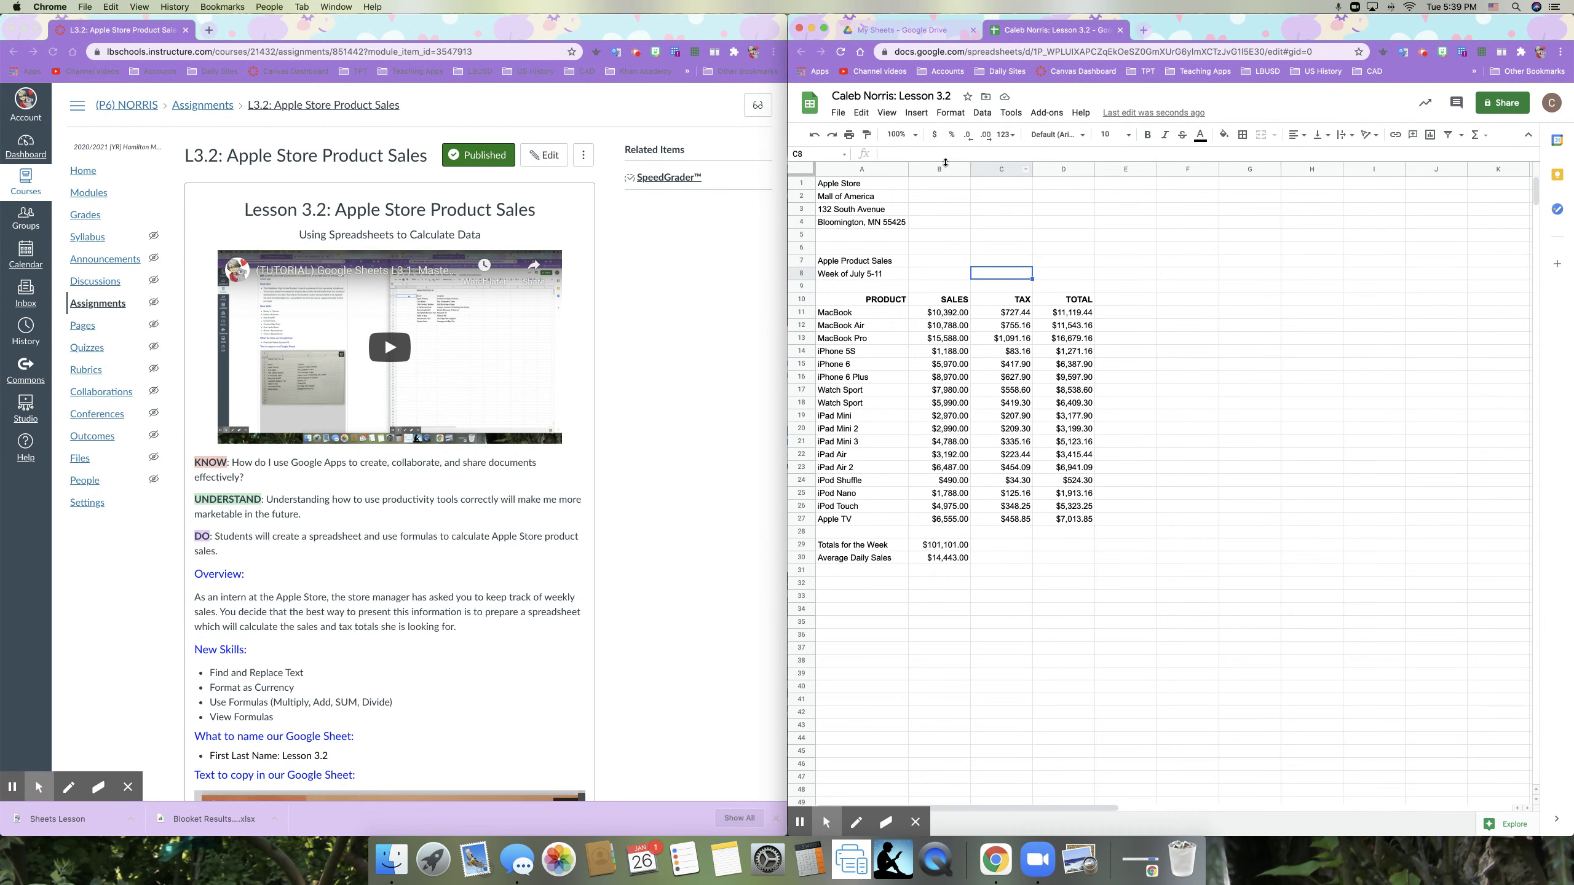
pyautogui.click(952, 185)
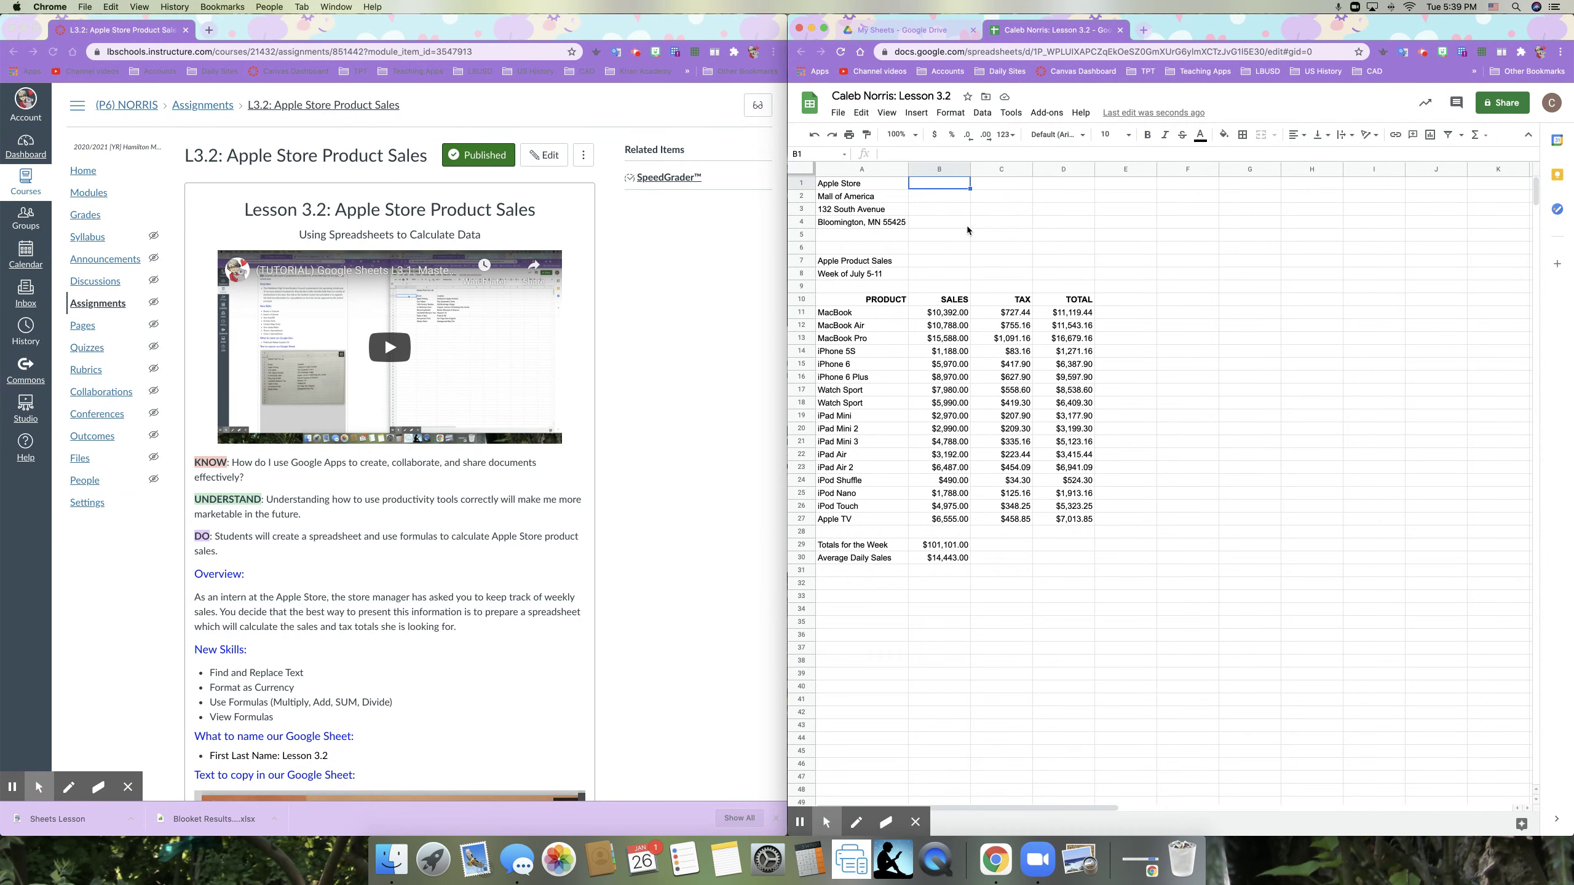
pyautogui.click(887, 113)
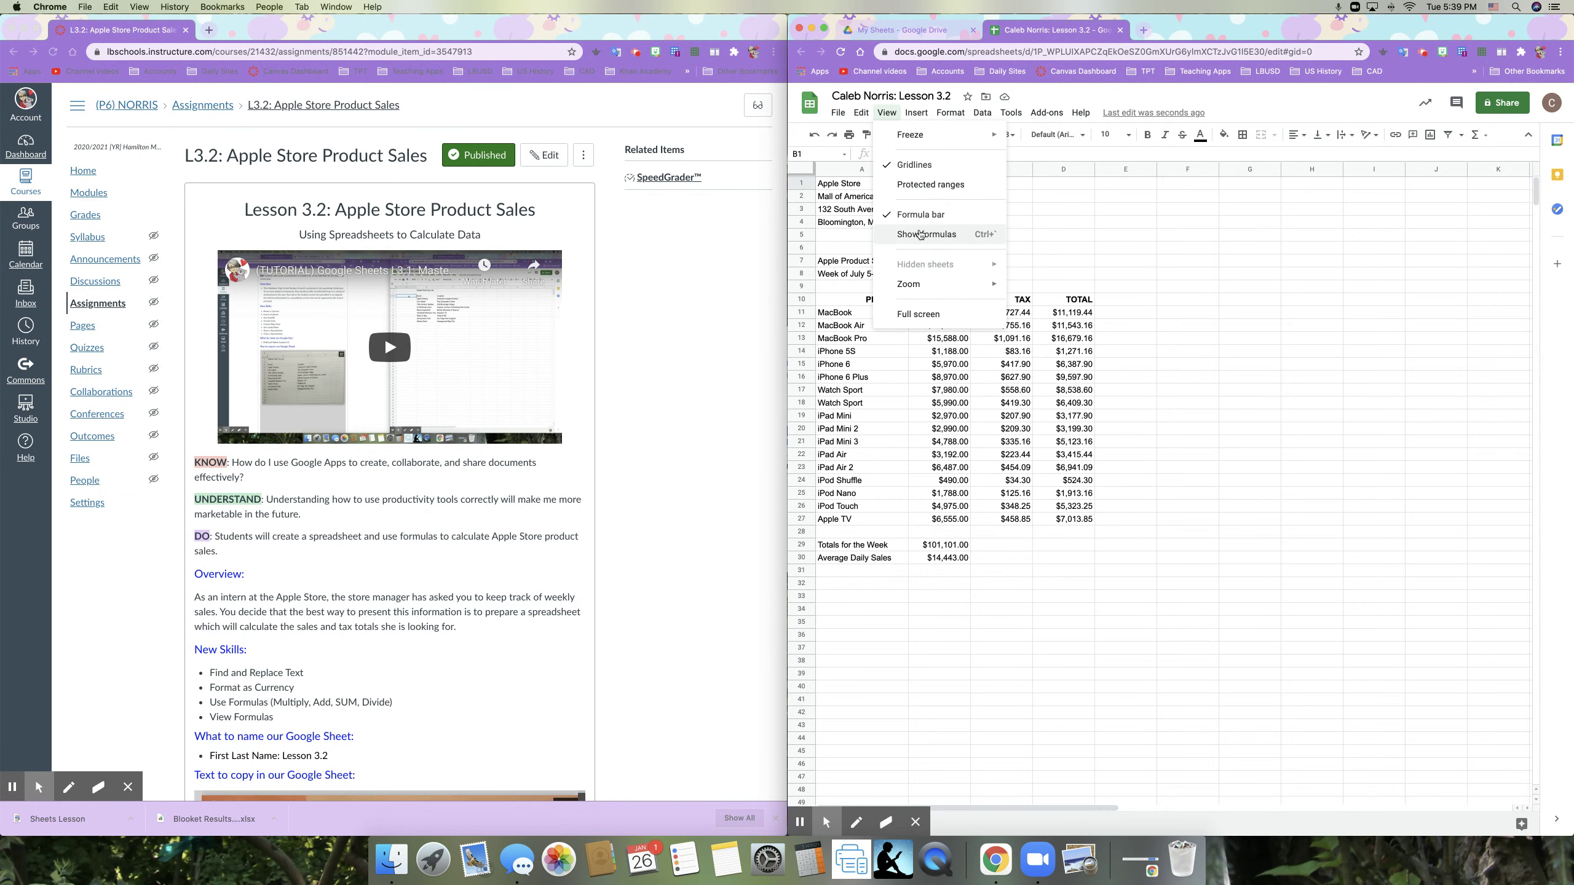
pyautogui.click(921, 235)
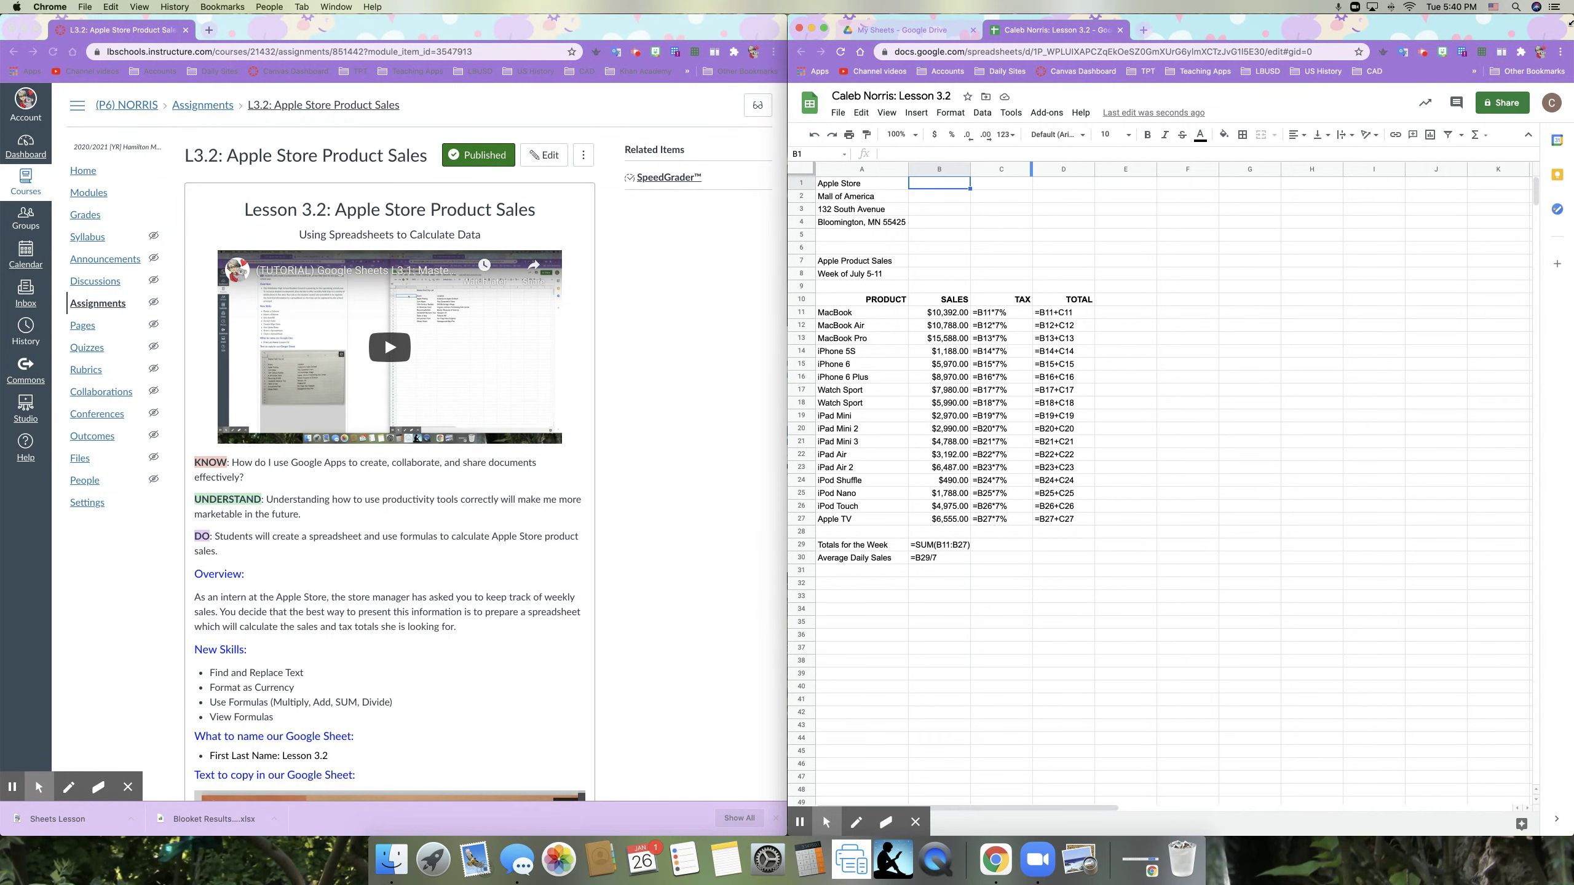
# Step: Narrow the browser window by dragging its right edge leftward
pyautogui.moveTo(1571, 22); pyautogui.dragTo(1493, 18)
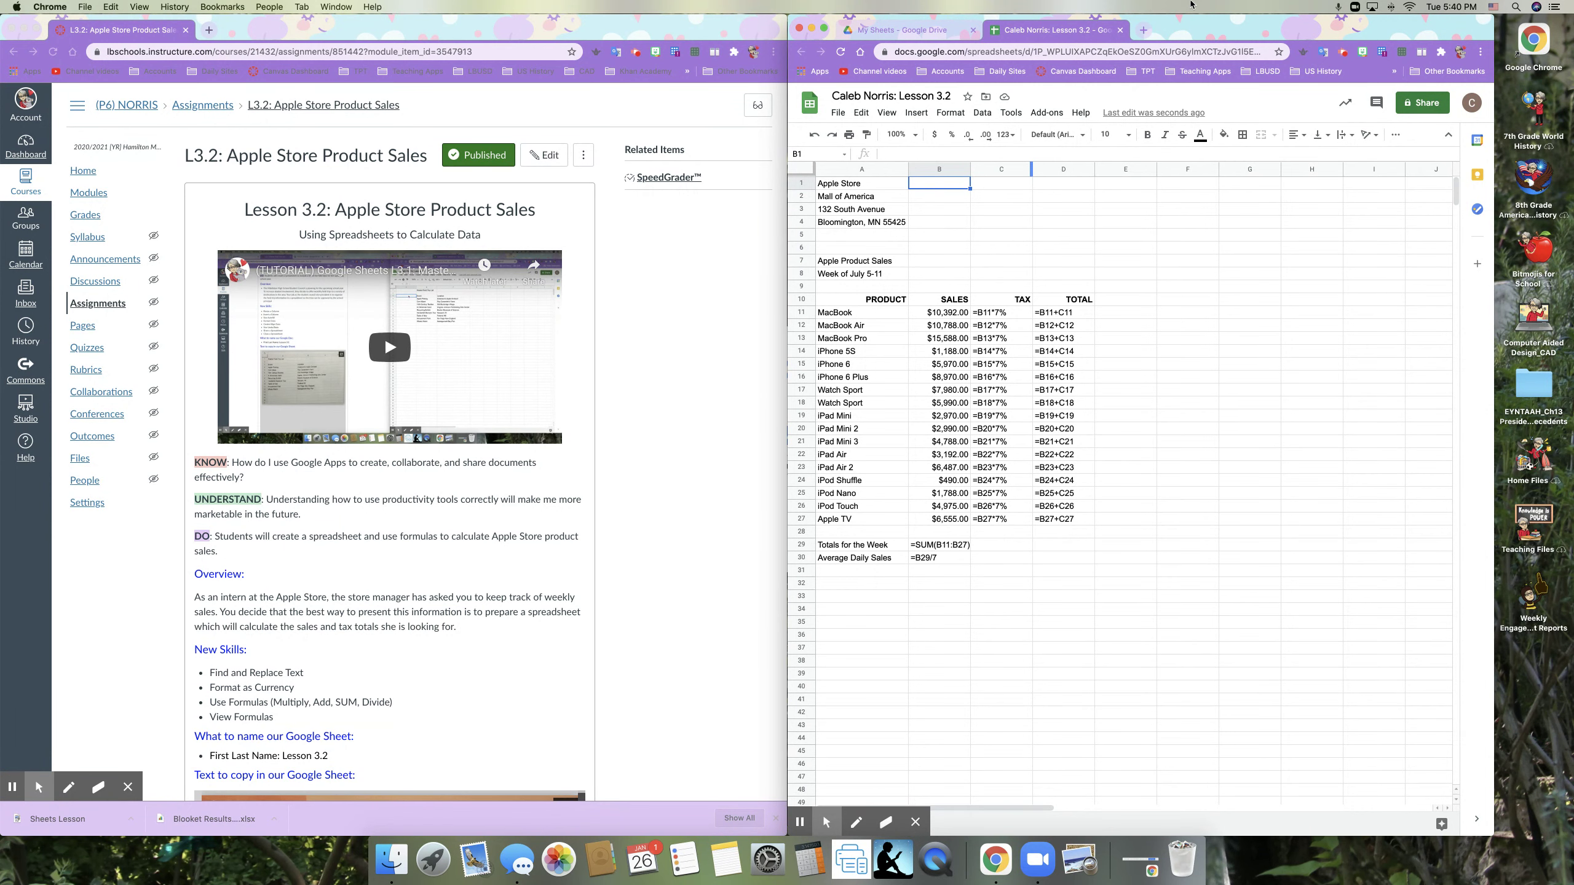
# Step: Start a File > Download > PDF document (.pdf) export of the sheet
pyautogui.click(840, 114)
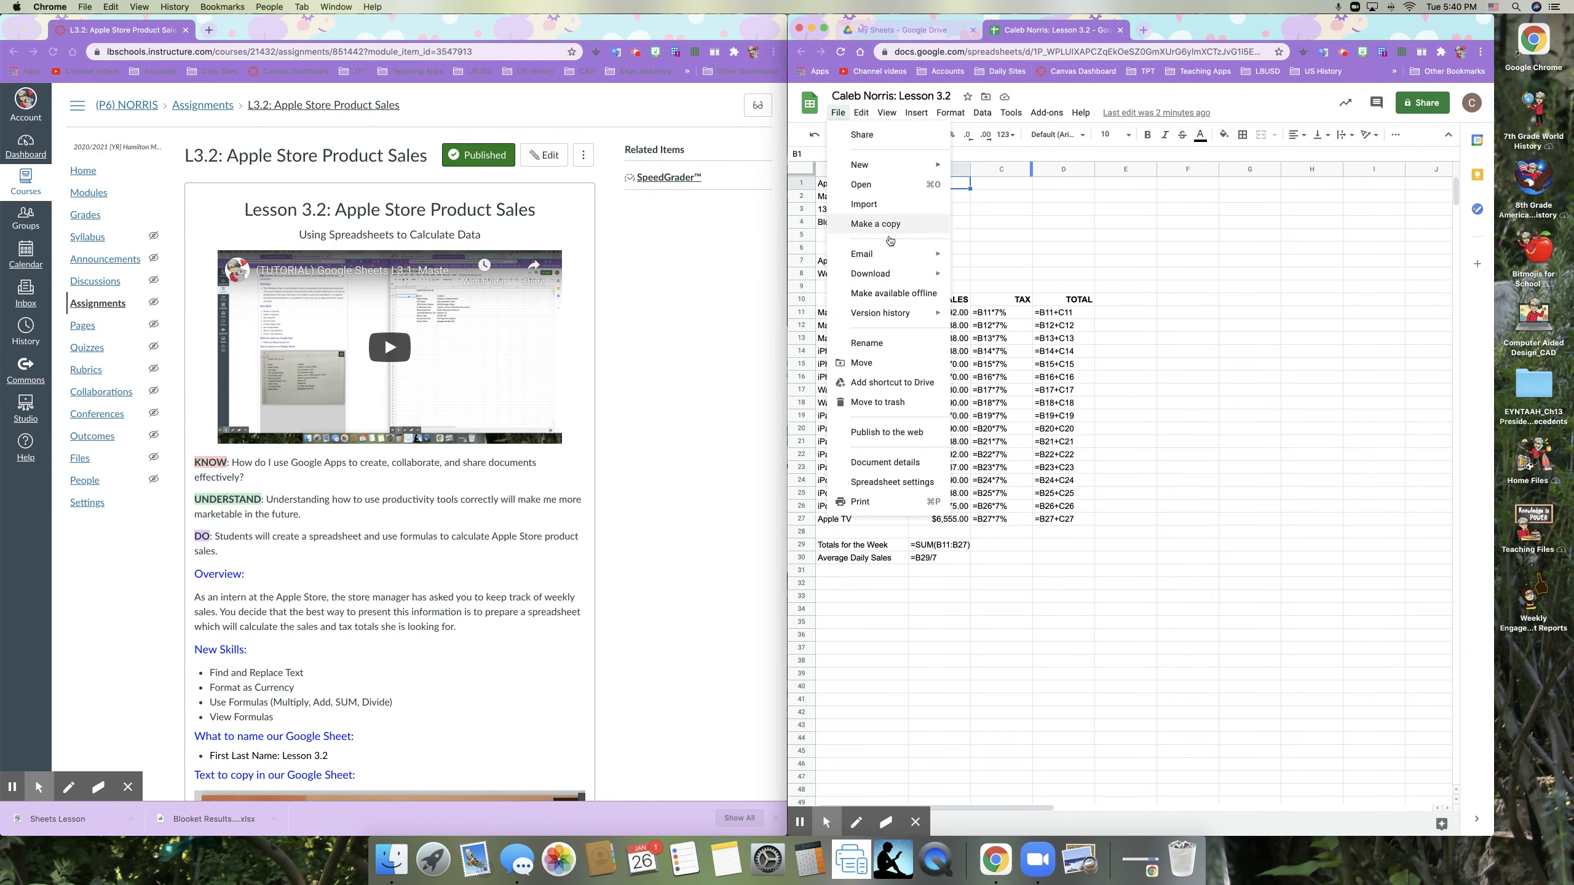
pyautogui.moveTo(901, 274)
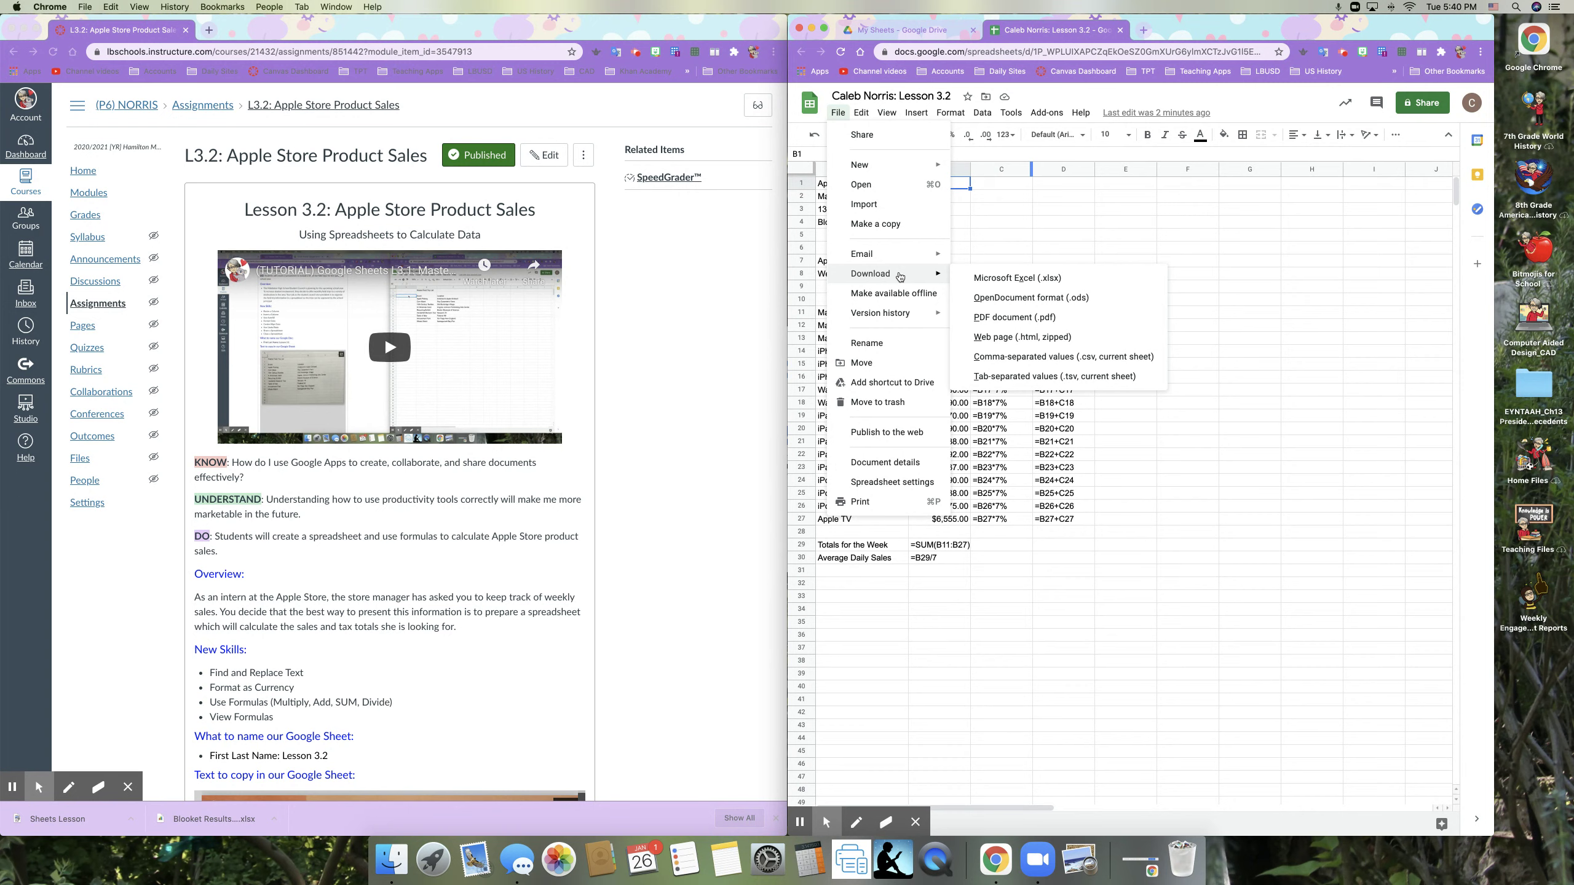
pyautogui.click(1017, 318)
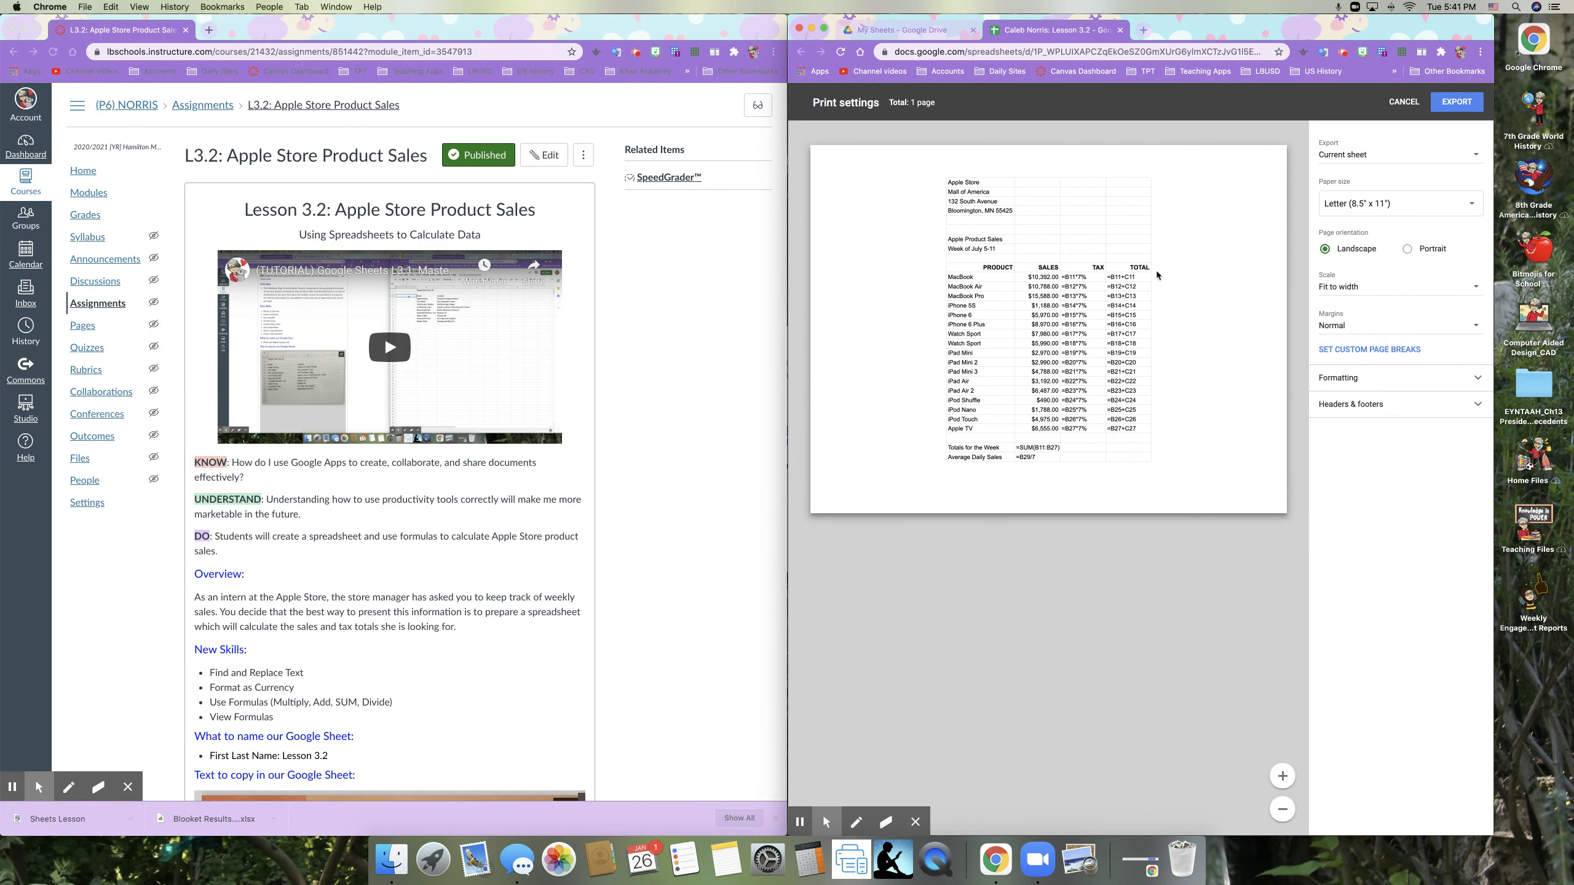
# Step: Export the formula-view sheet as a downloaded PDF file
pyautogui.click(1450, 102)
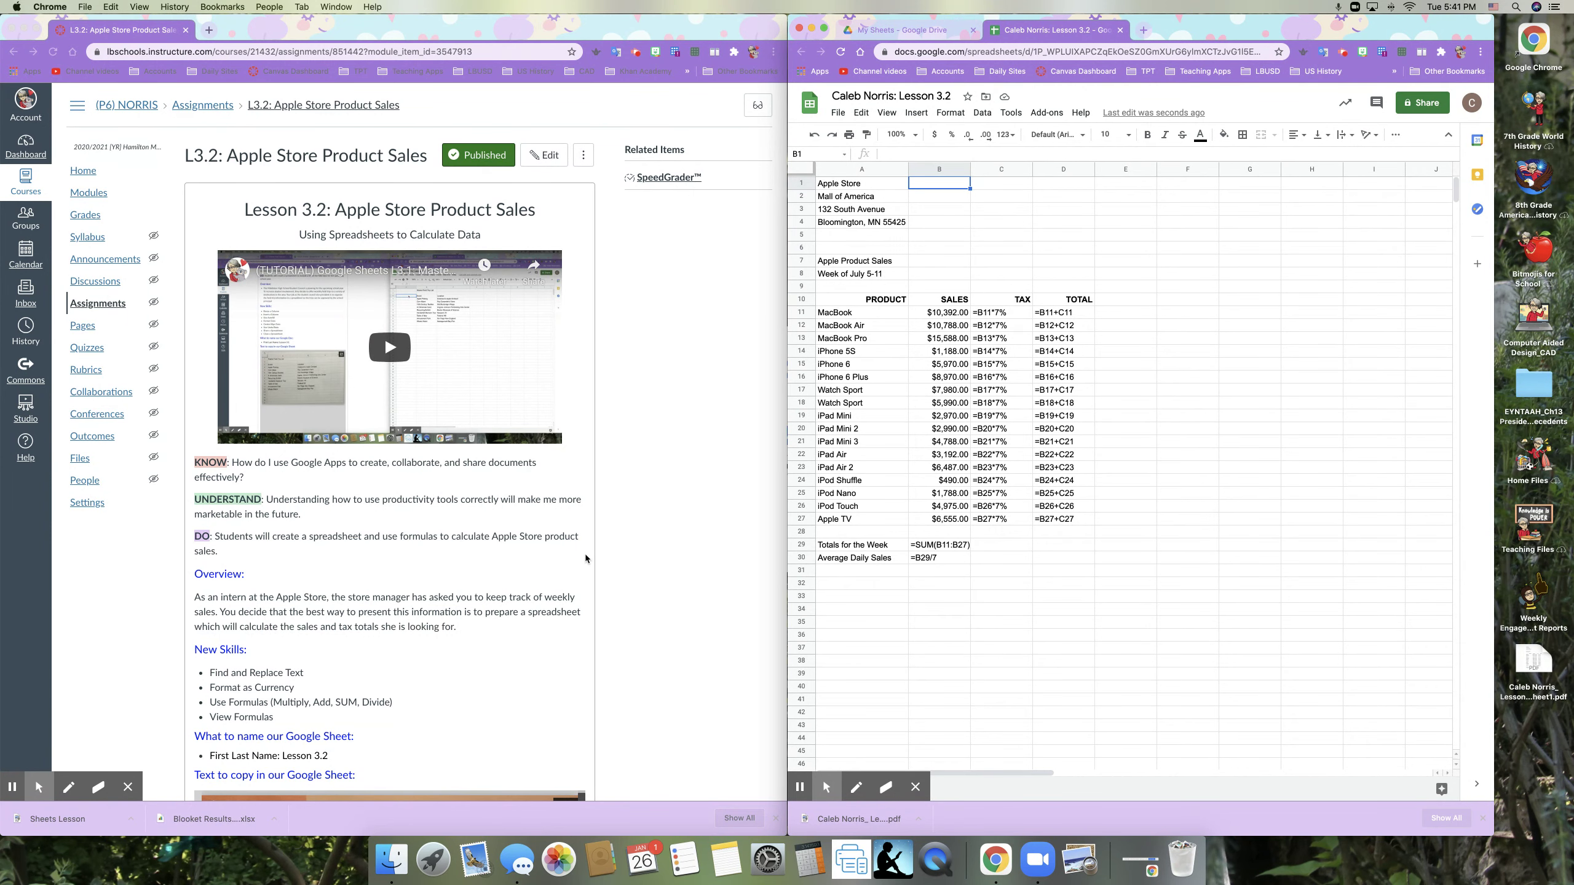
pyautogui.click(1344, 54)
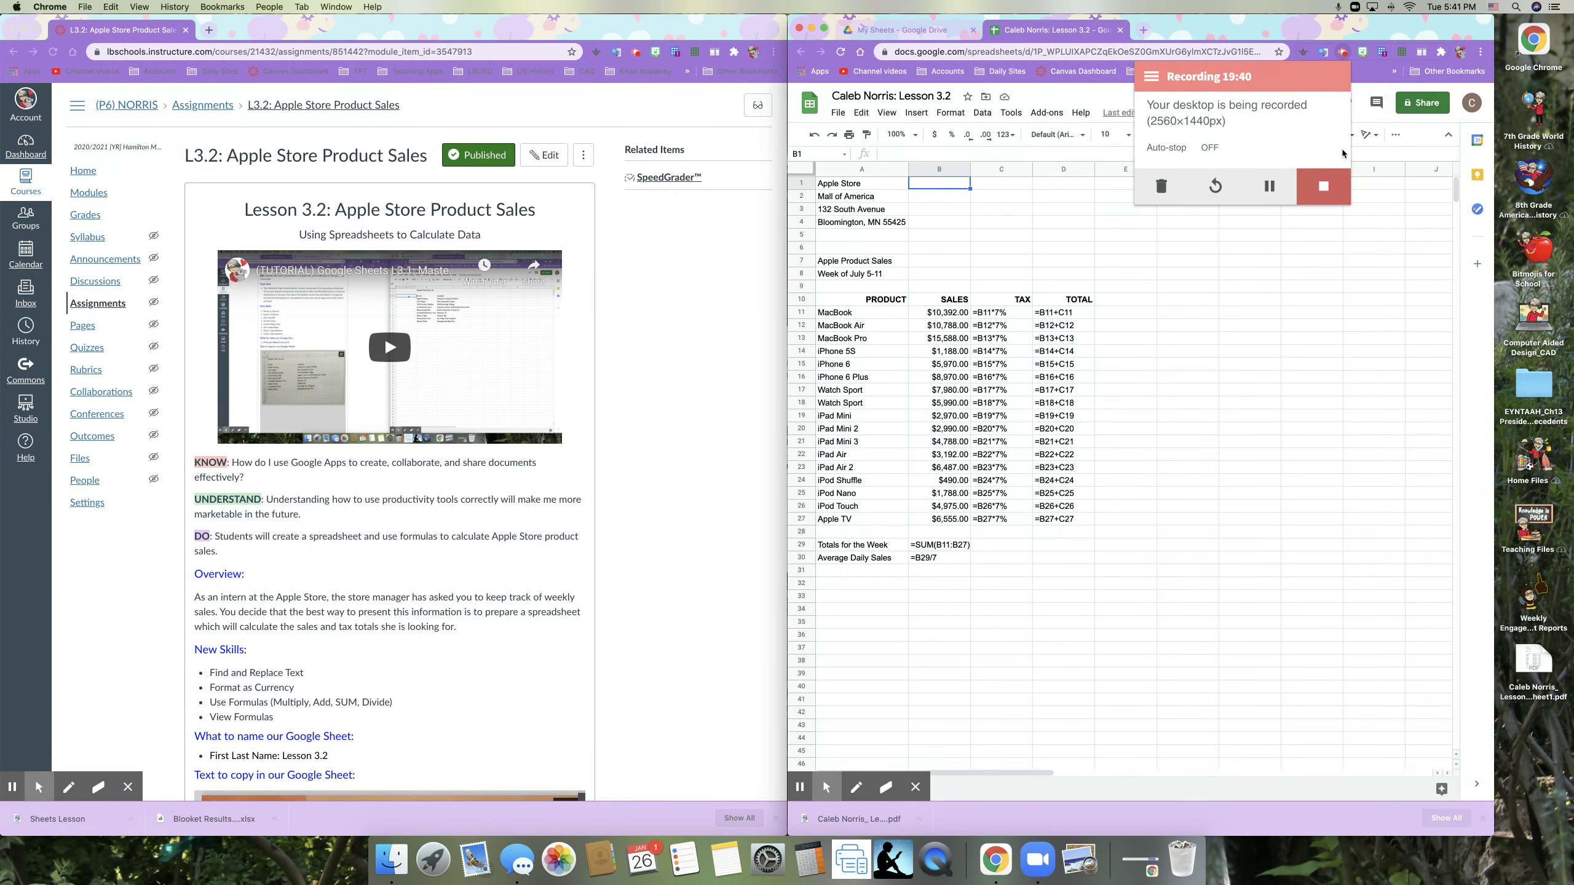